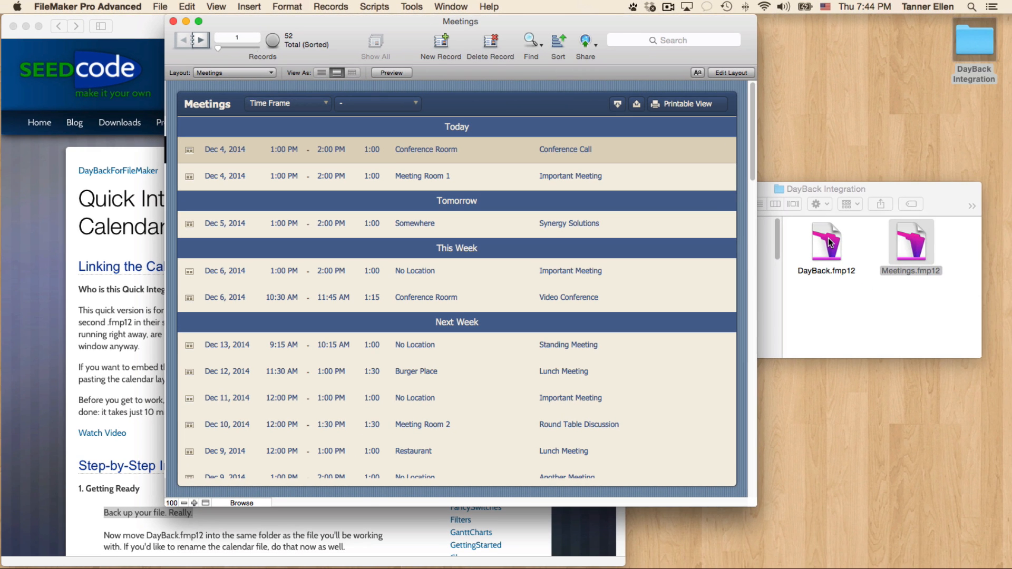
Step: Save a backup copy of the Meetings file to the Desktop as Meetings Backup.fmp12
{"action": "left_click", "coordinate": [52, 352]}
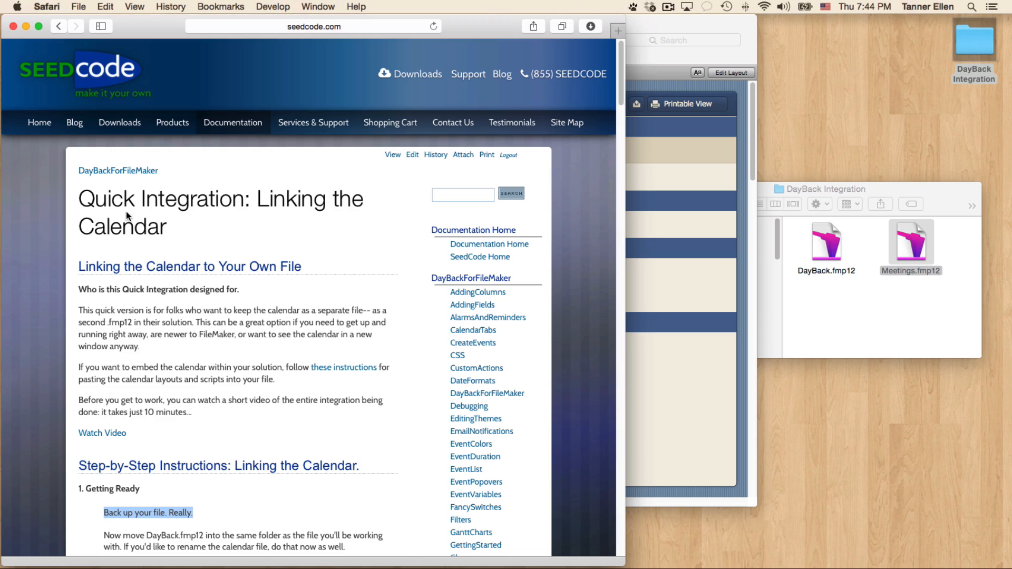
{"action": "scroll", "coordinate": [125, 211], "scroll_direction": "down", "scroll_amount": 10}
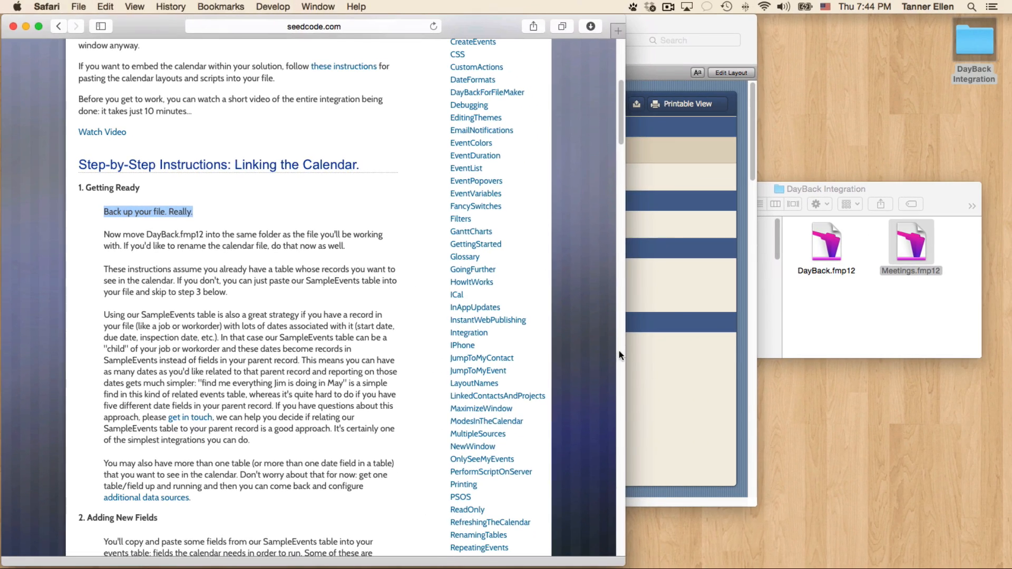
{"action": "left_click", "coordinate": [650, 356]}
{"action": "left_click", "coordinate": [160, 6]}
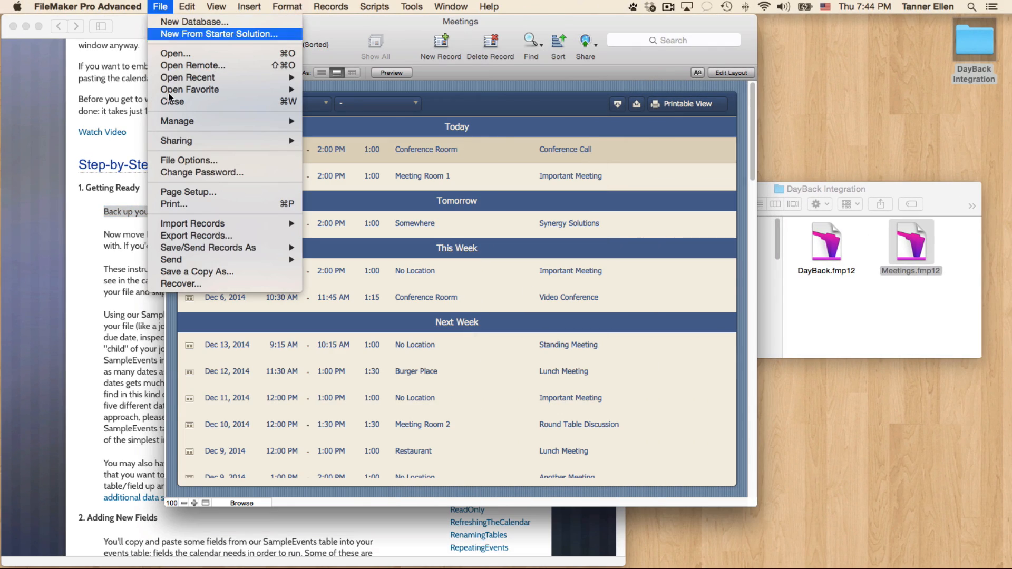
{"action": "left_click", "coordinate": [202, 269]}
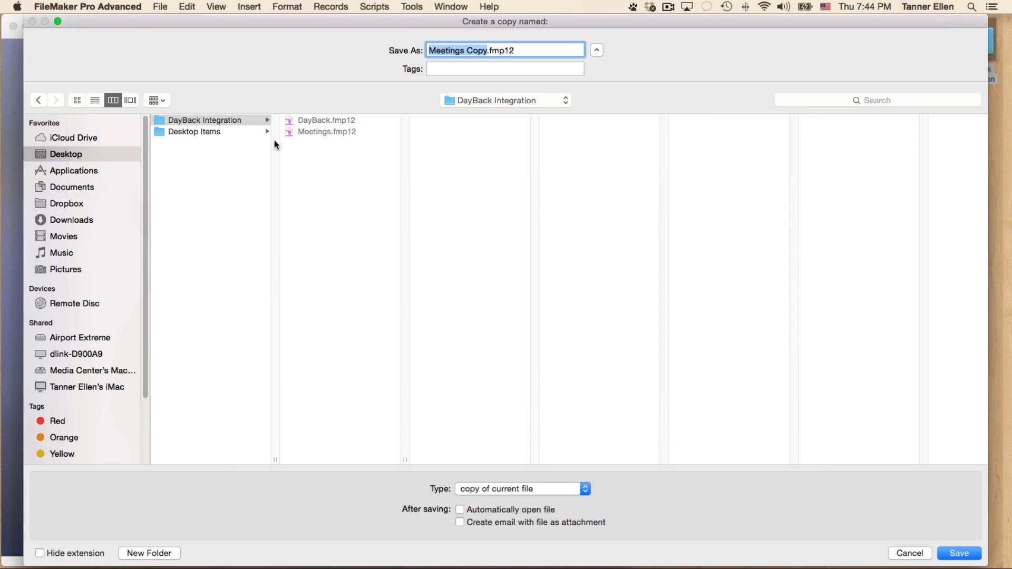
{"action": "double_click", "coordinate": [482, 50]}
{"action": "type", "text": "Backup"}
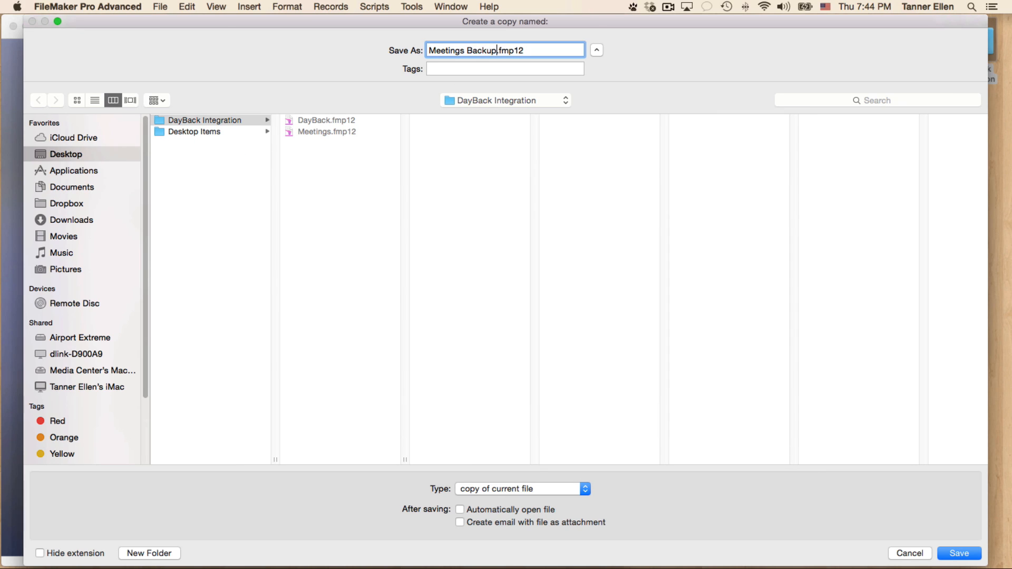
{"action": "left_click", "coordinate": [78, 151]}
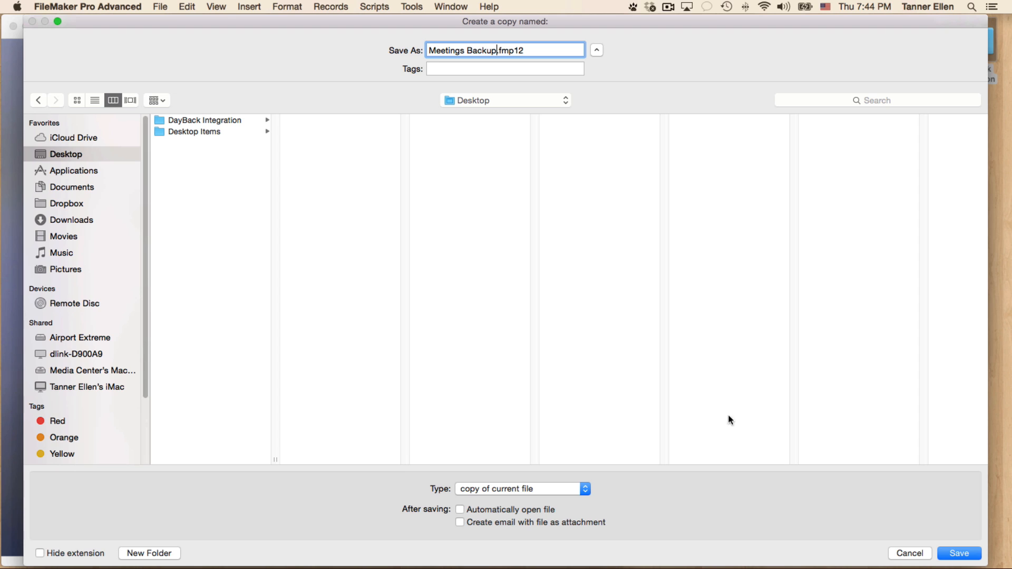
{"action": "left_click", "coordinate": [943, 558]}
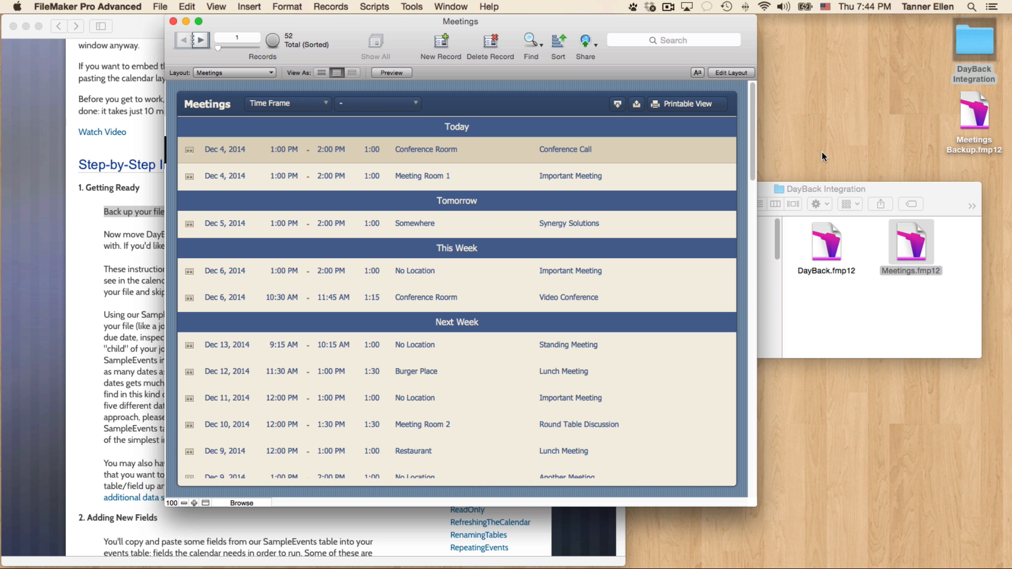
Step: Read the Getting Ready and Adding New Fields sections of the calendar linking instructions in Safari
{"action": "left_click", "coordinate": [28, 301]}
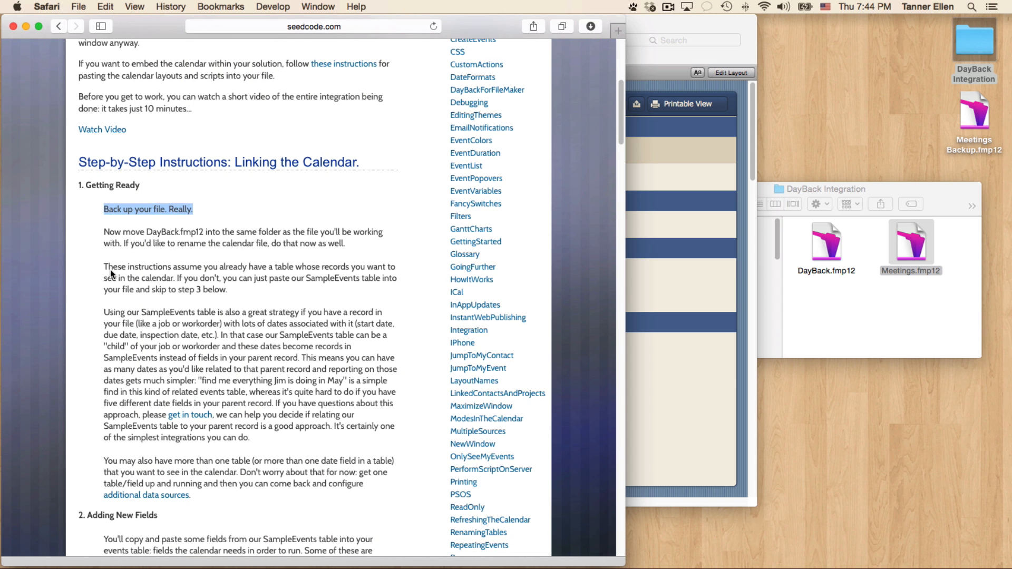
{"action": "scroll", "coordinate": [110, 270], "scroll_direction": "down", "scroll_amount": 3}
{"action": "left_click", "coordinate": [141, 269]}
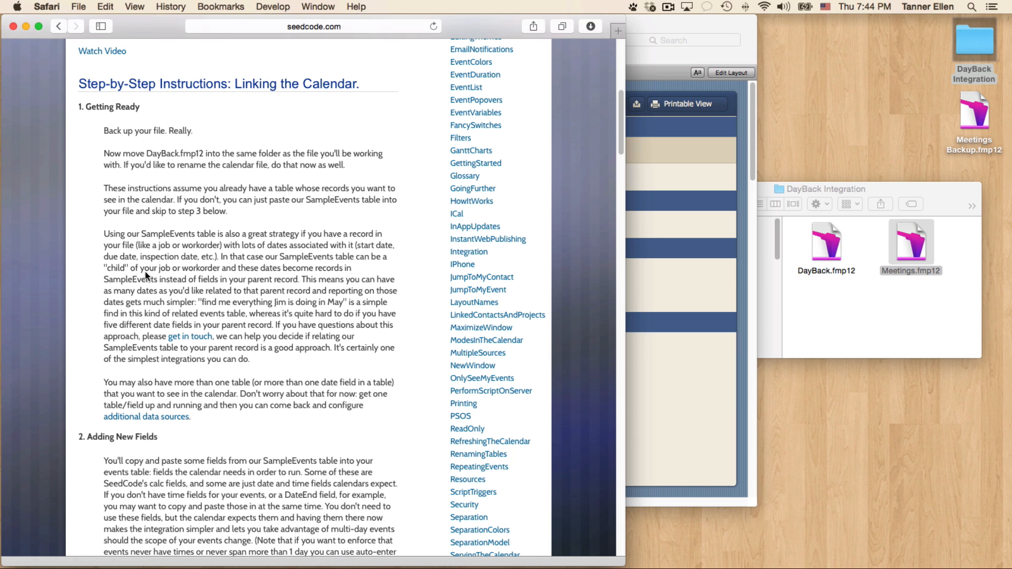
{"action": "left_click", "coordinate": [688, 326]}
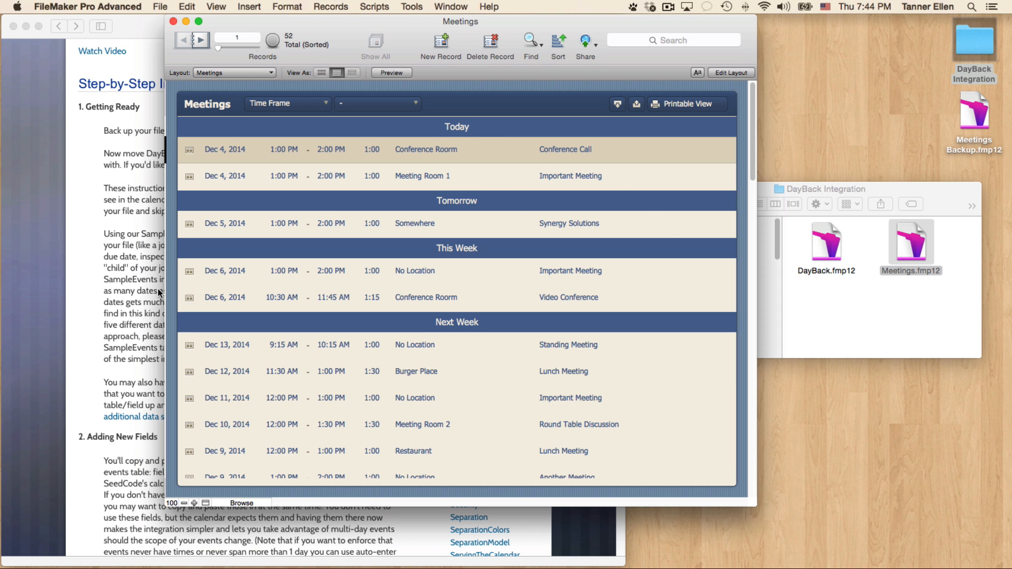
{"action": "left_click", "coordinate": [89, 293]}
{"action": "scroll", "coordinate": [67, 289], "scroll_direction": "down", "scroll_amount": 10}
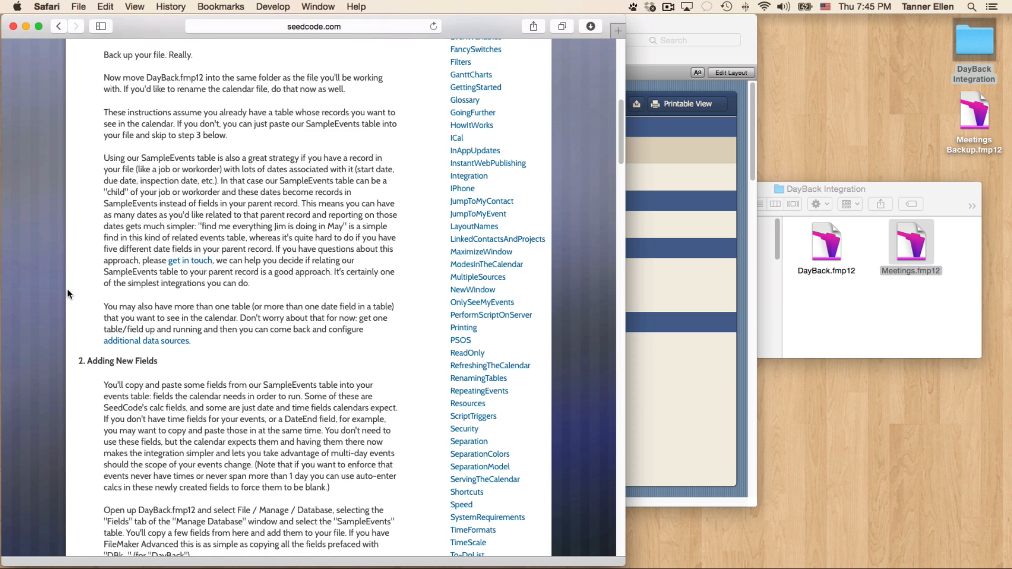
{"action": "scroll", "coordinate": [131, 195], "scroll_direction": "down", "scroll_amount": 2}
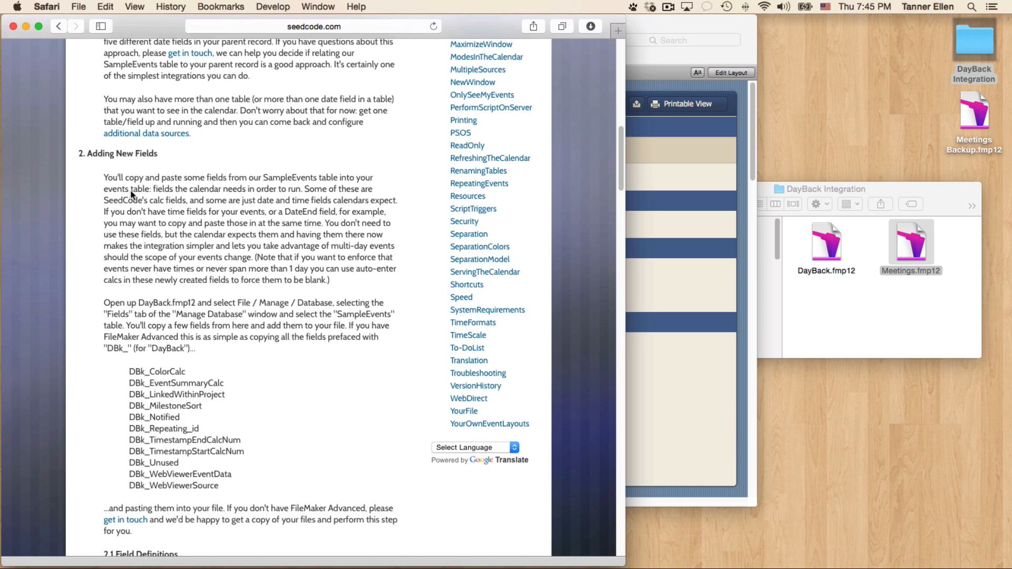
{"action": "scroll", "coordinate": [131, 195], "scroll_direction": "down", "scroll_amount": 1}
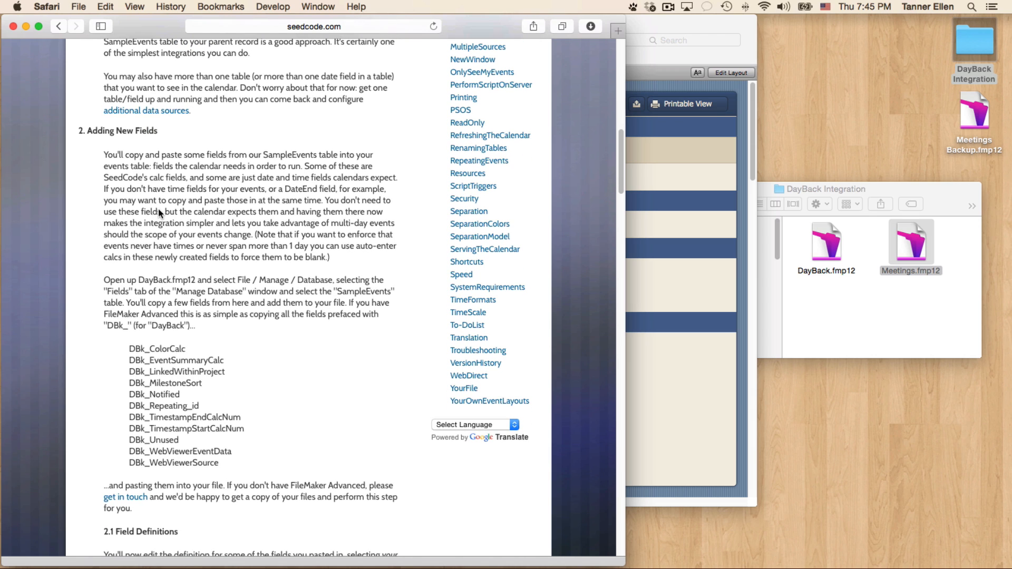
Step: Open DayBack.fmp12 in FileMaker Pro and display the field definitions of its SampleEvents table
{"action": "left_click", "coordinate": [664, 32]}
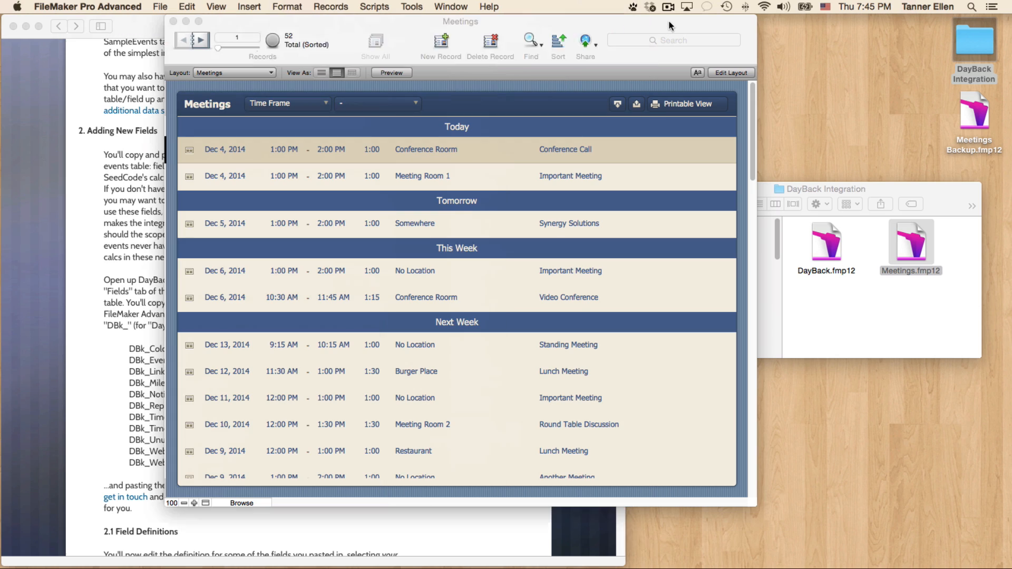
{"action": "double_click", "coordinate": [838, 247]}
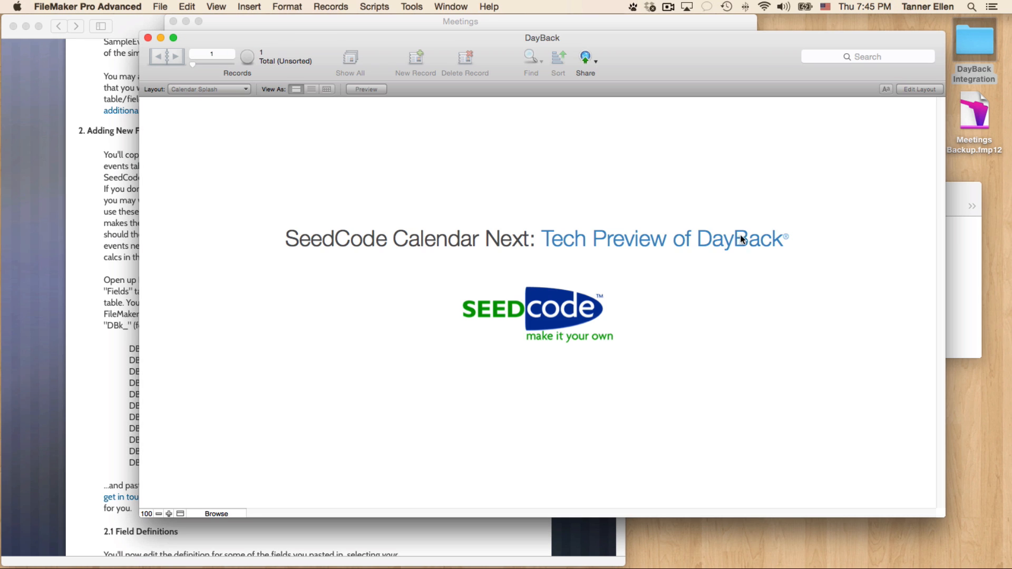
{"action": "left_click", "coordinate": [161, 6]}
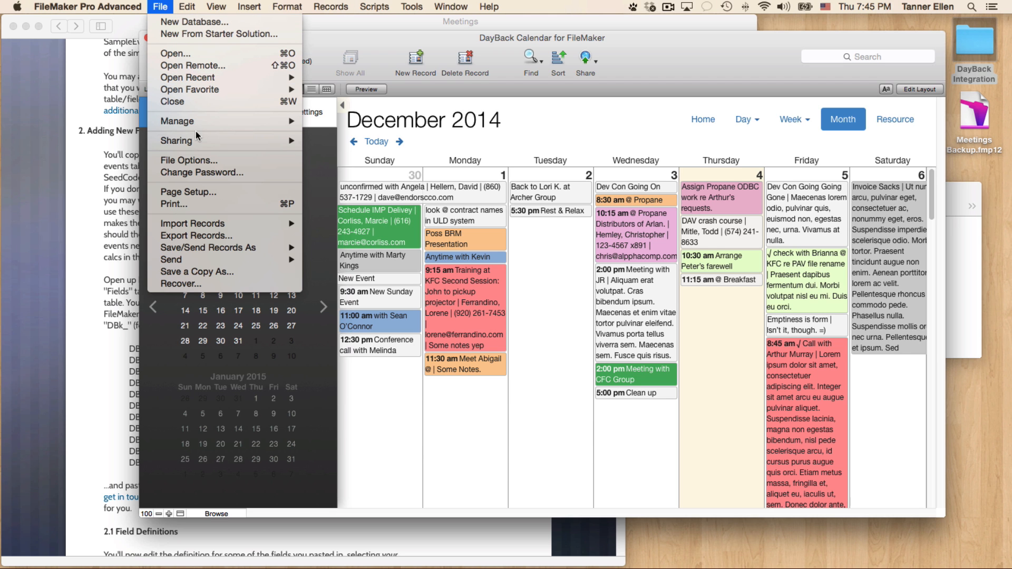
{"action": "mouse_move", "coordinate": [245, 121]}
{"action": "left_click", "coordinate": [339, 121]}
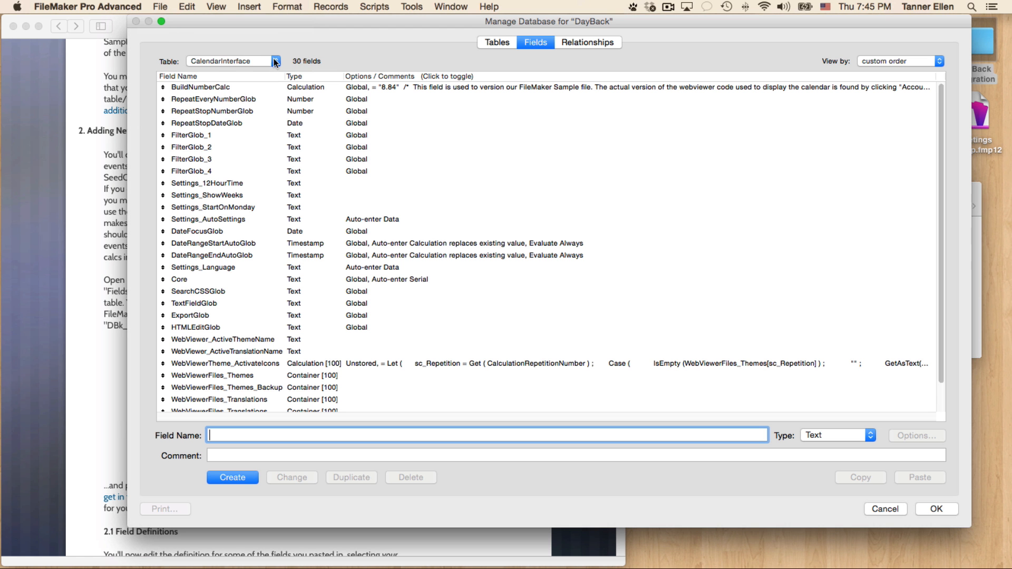
{"action": "left_click", "coordinate": [258, 62]}
{"action": "left_click", "coordinate": [255, 51]}
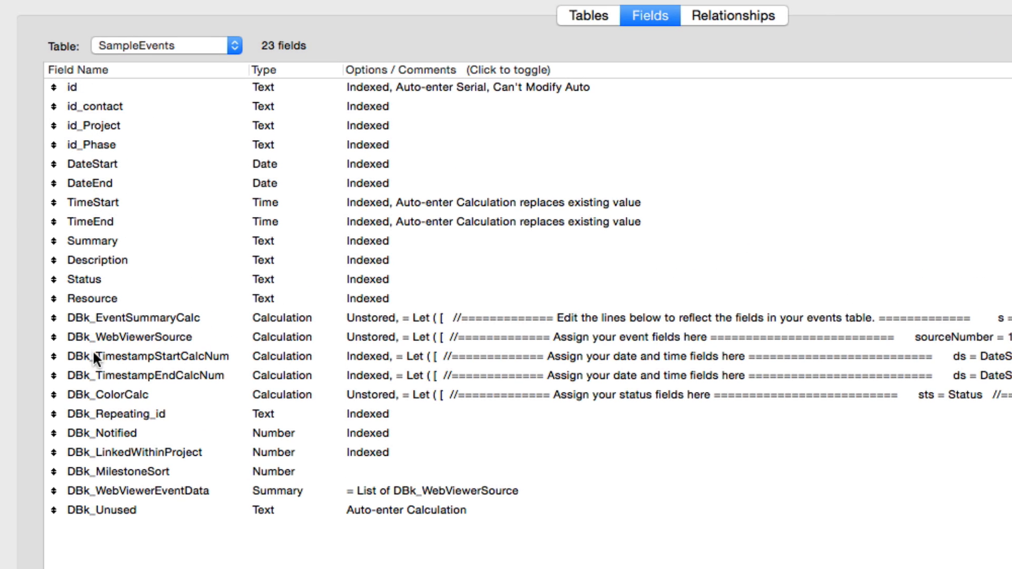
Step: Examine the id, date, time, Status, Resource and DBk_ fields of SampleEvents, and close the database definitions
{"action": "left_click", "coordinate": [88, 87]}
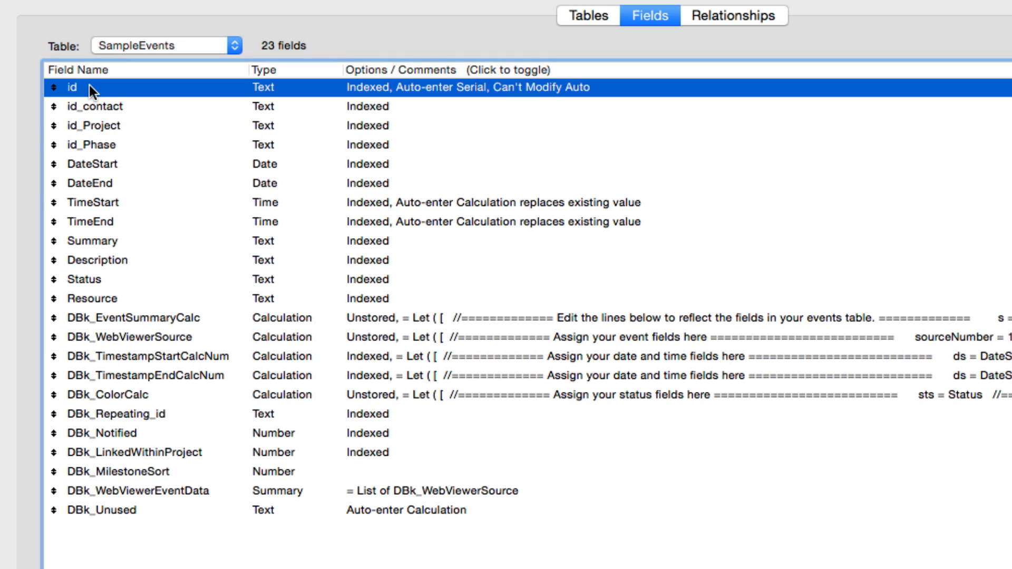
{"action": "left_click", "coordinate": [107, 167]}
{"action": "left_click", "coordinate": [108, 182]}
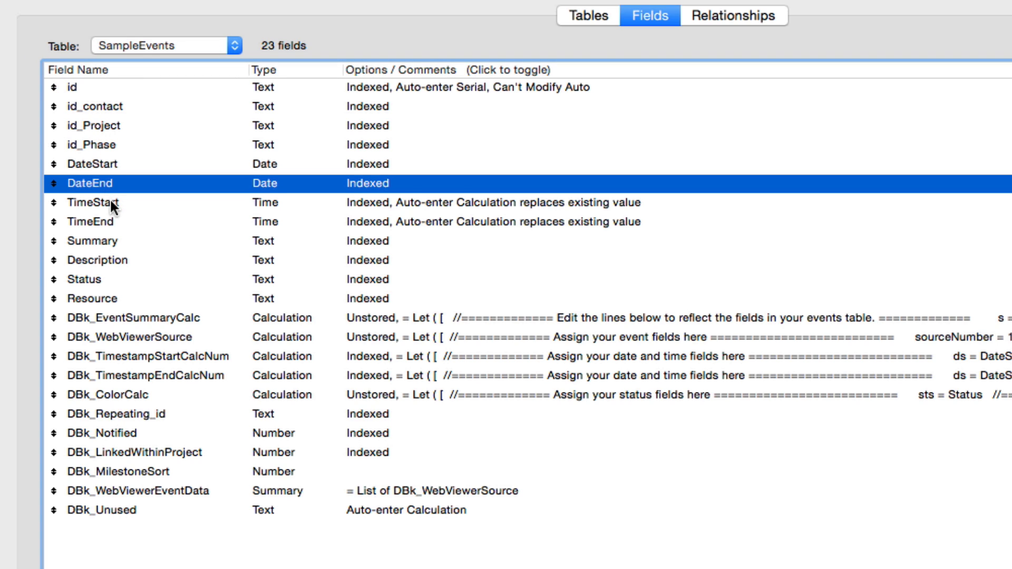
{"action": "left_click", "coordinate": [112, 202]}
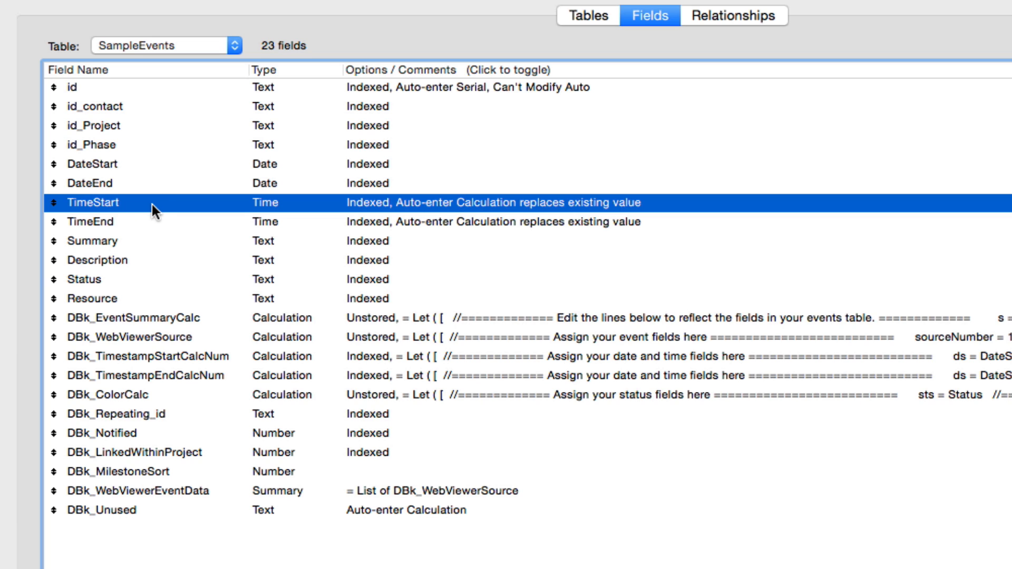
{"action": "left_click", "coordinate": [106, 284]}
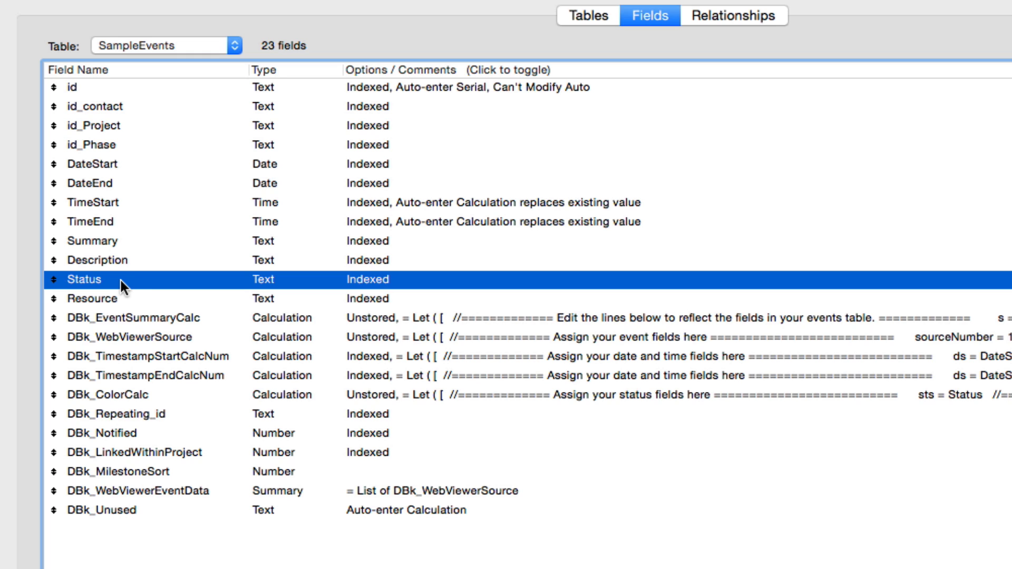
{"action": "left_click", "coordinate": [105, 300]}
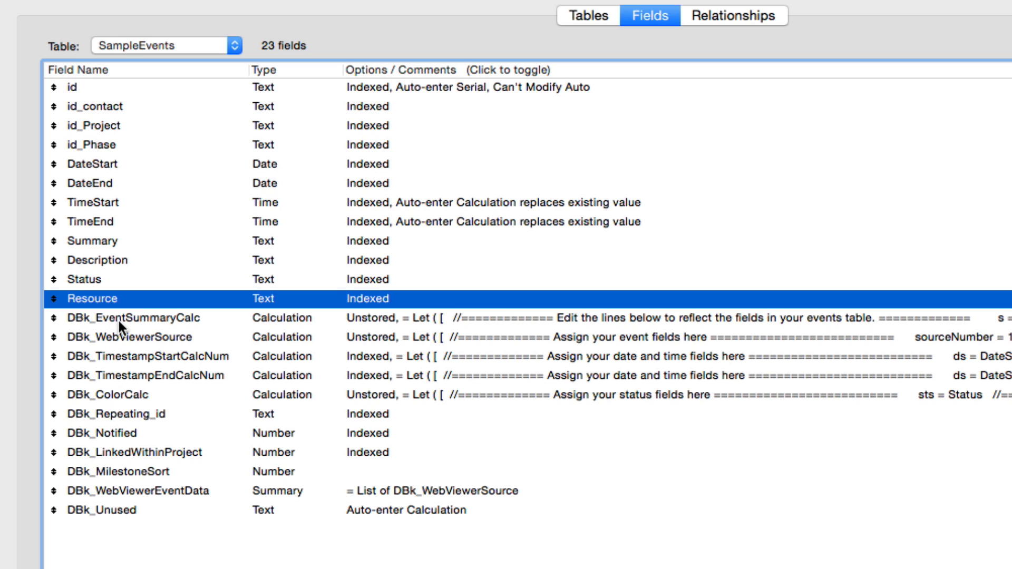
{"action": "left_click", "coordinate": [118, 319]}
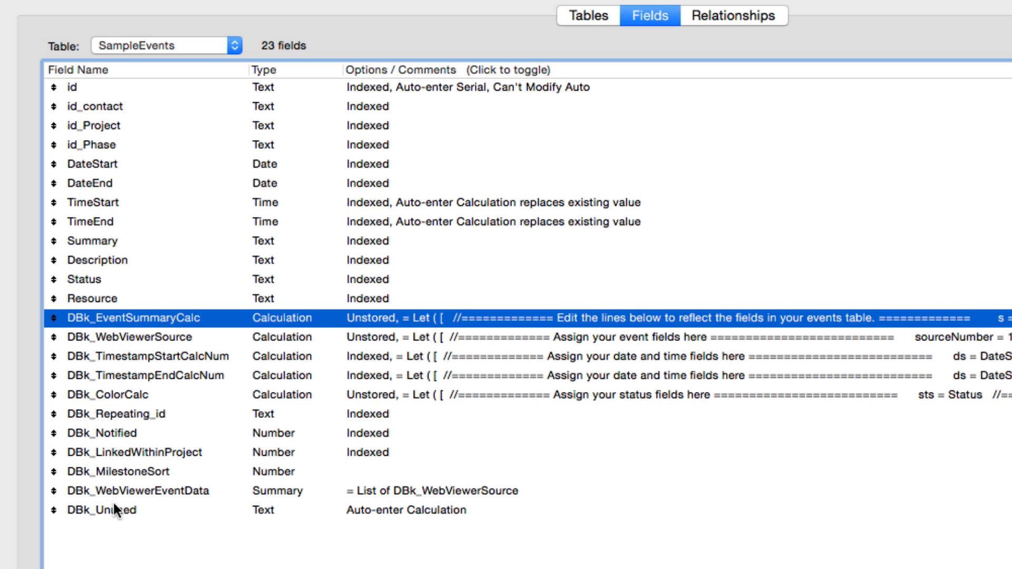
{"action": "key", "text": "Escape"}
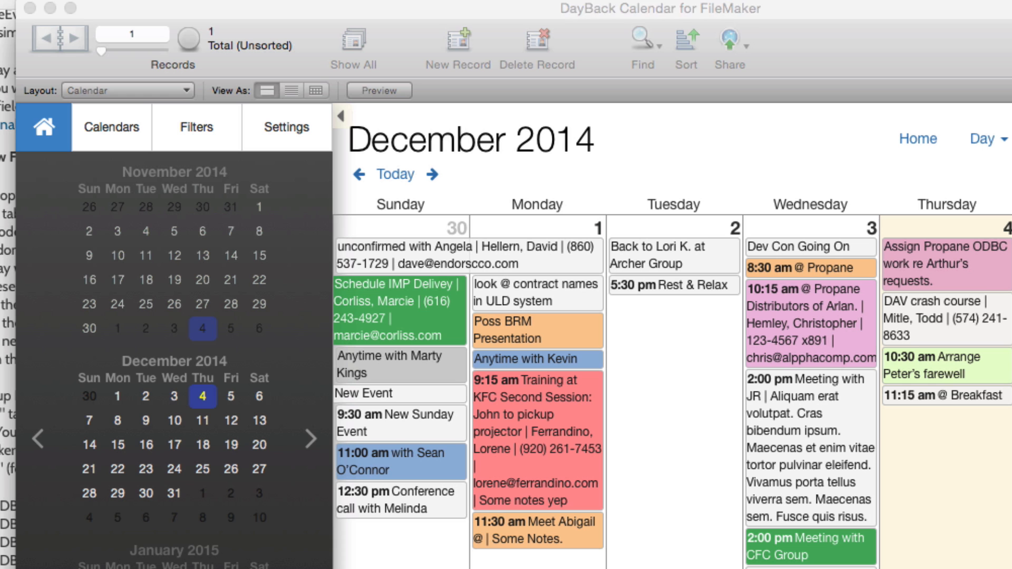
Step: Switch to the Meetings file, open the Meetings table's field definitions and examine its meeting ID and Title fields
{"action": "key", "text": "super+grave"}
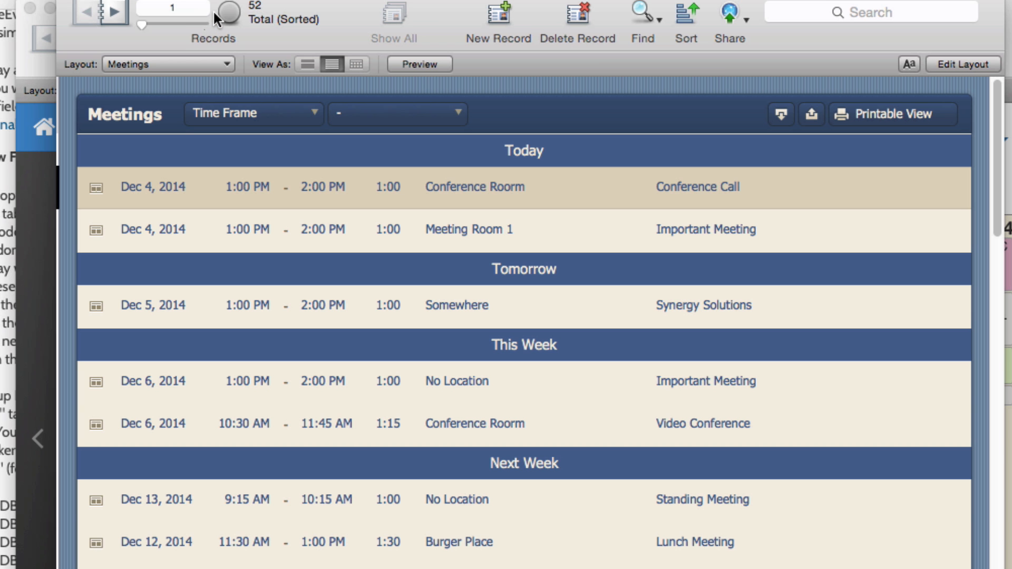
{"action": "left_click", "coordinate": [49, 0]}
{"action": "mouse_move", "coordinate": [100, 142]}
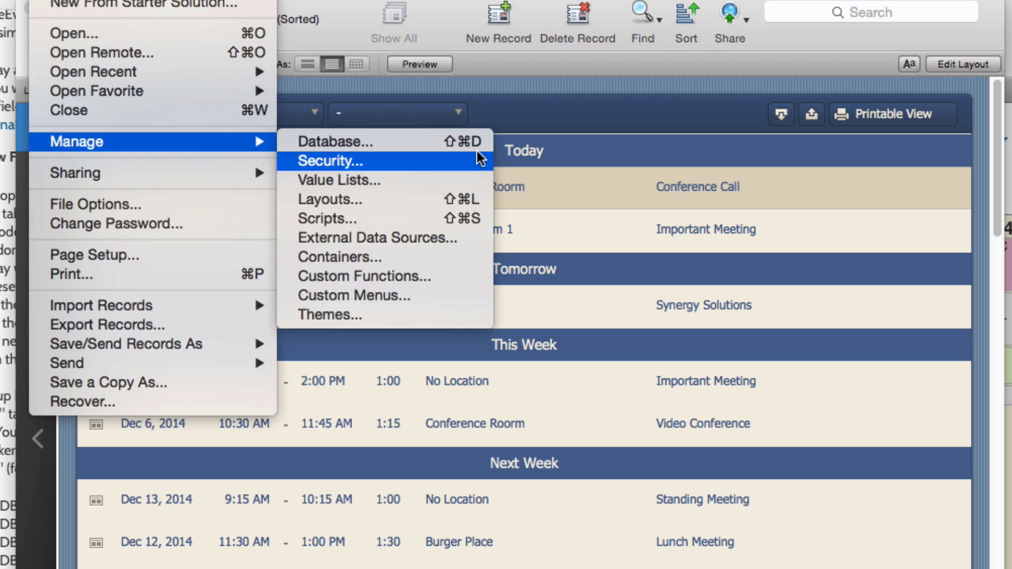
{"action": "left_click", "coordinate": [460, 141]}
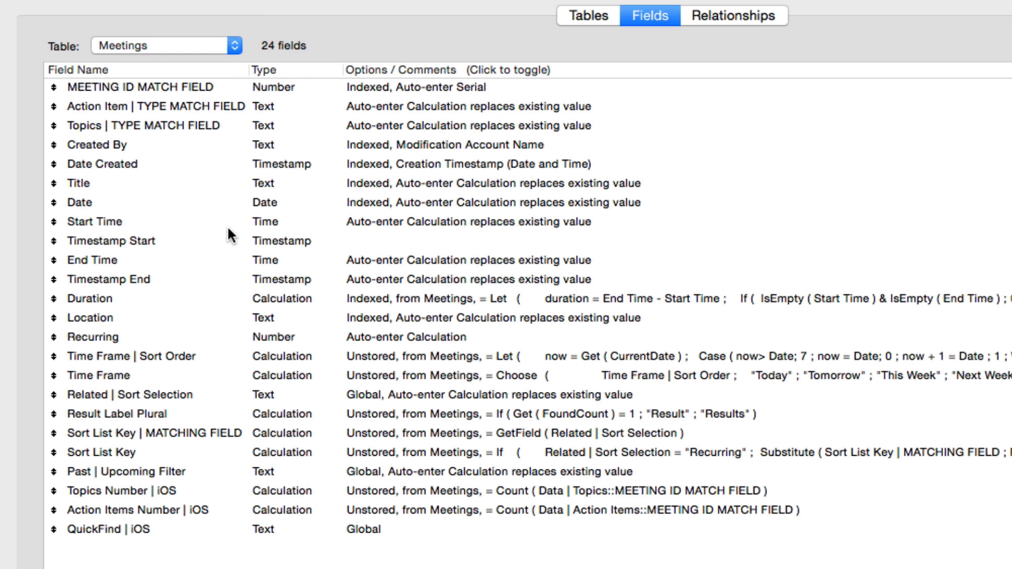
{"action": "left_click", "coordinate": [113, 86]}
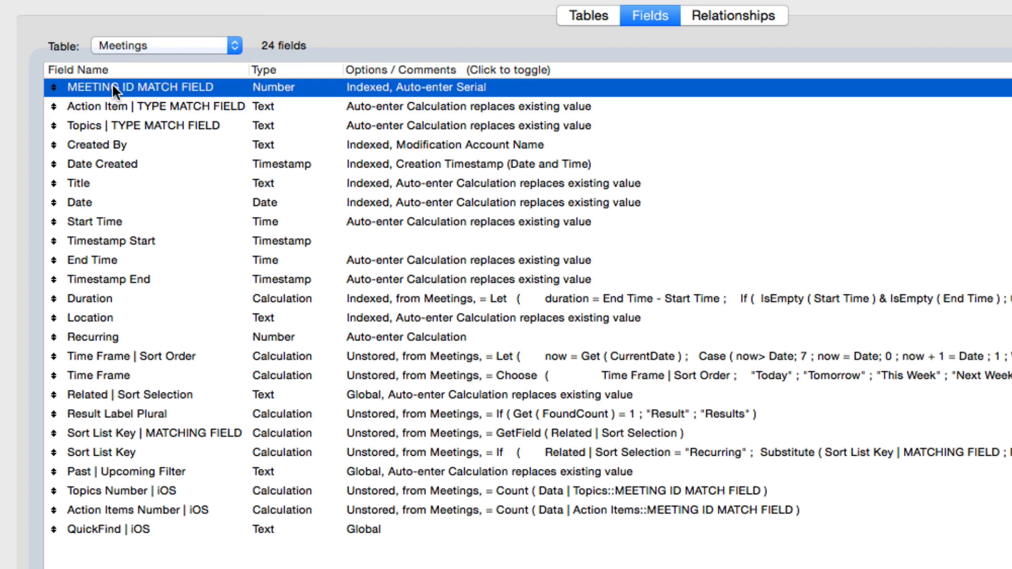
{"action": "left_click", "coordinate": [94, 182]}
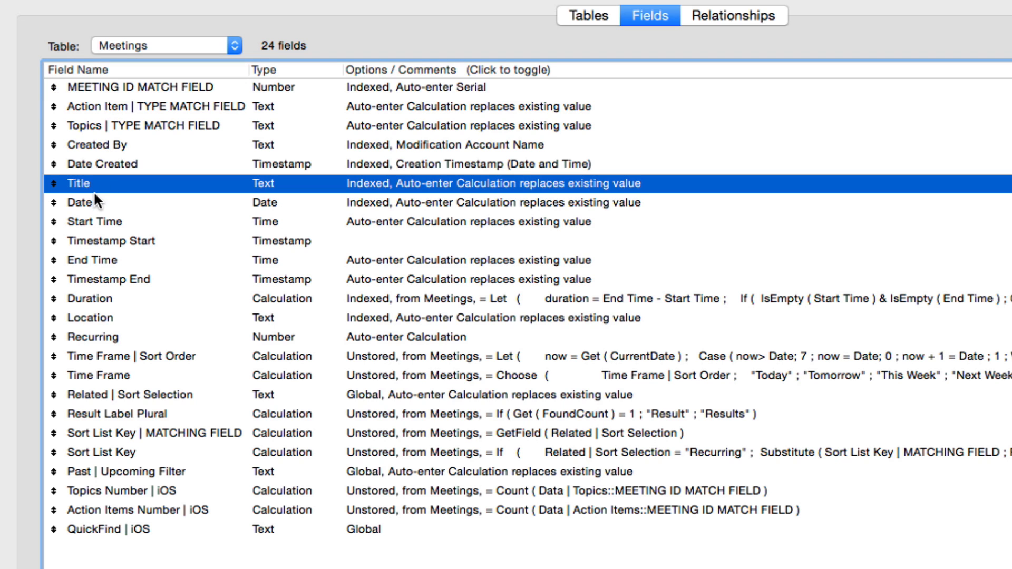
Step: Create a new Date-type field named DateEnd in the Meetings table
{"action": "left_click", "coordinate": [89, 202]}
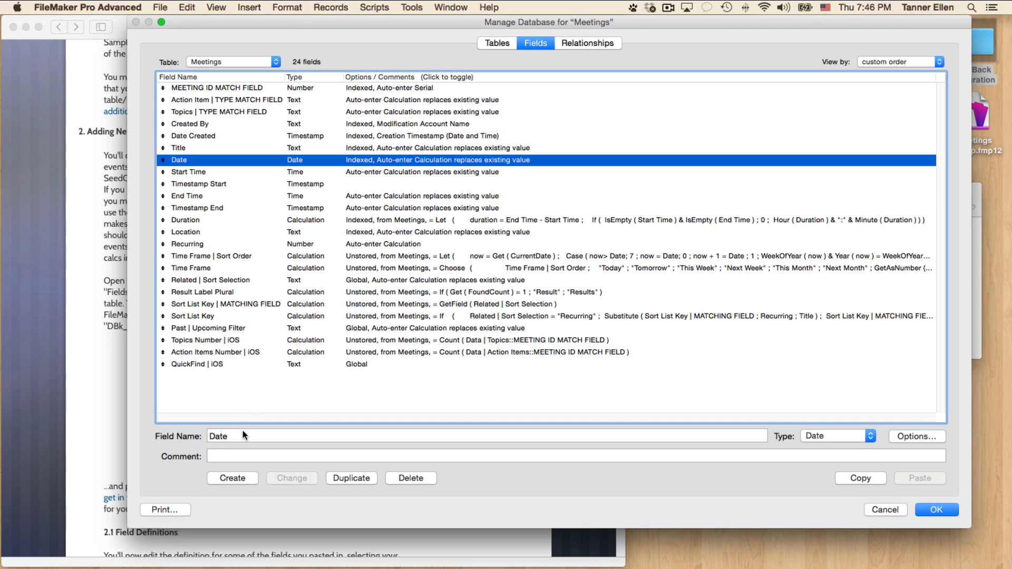
{"action": "left_click", "coordinate": [240, 448]}
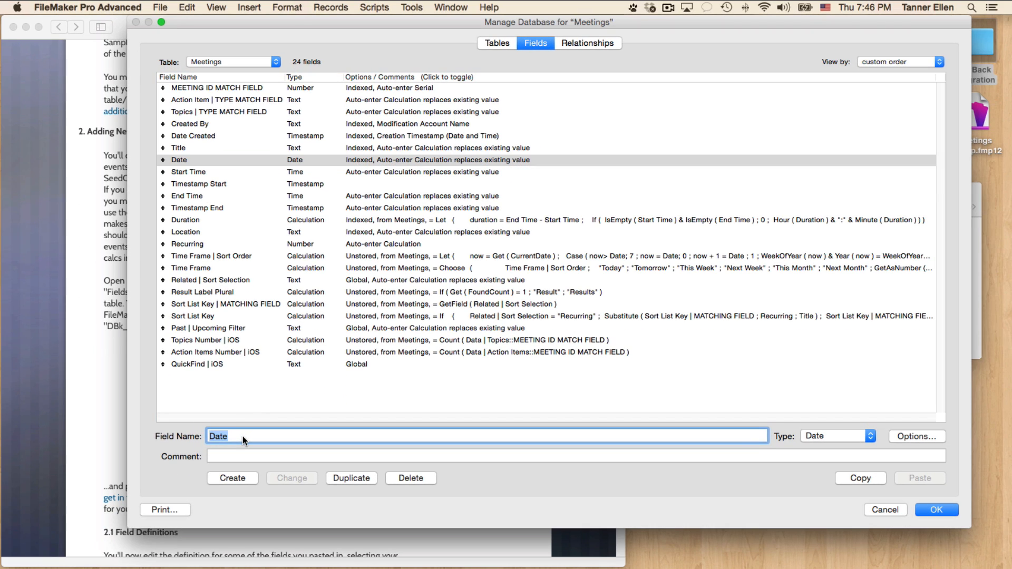
{"action": "type", "text": "DateEnd"}
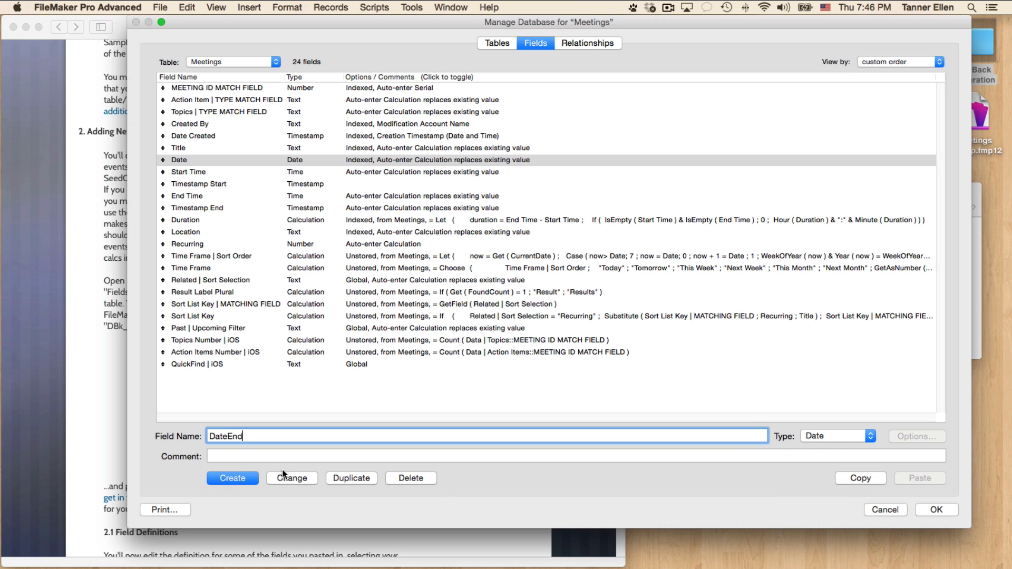
{"action": "left_click", "coordinate": [233, 478]}
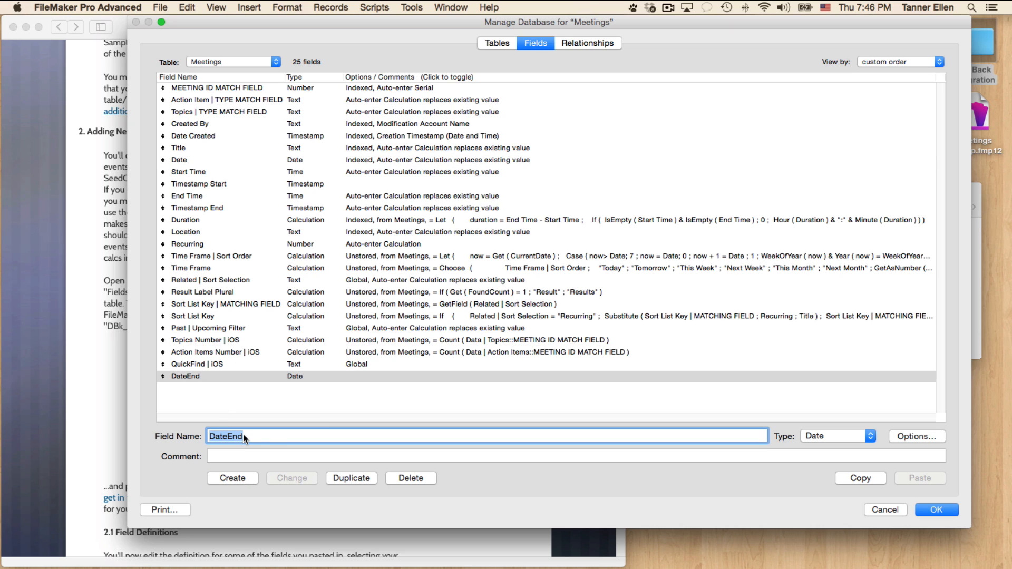
Step: Create a Text-type field named Status in the Meetings table and save the database definition changes
{"action": "type", "text": "Status"}
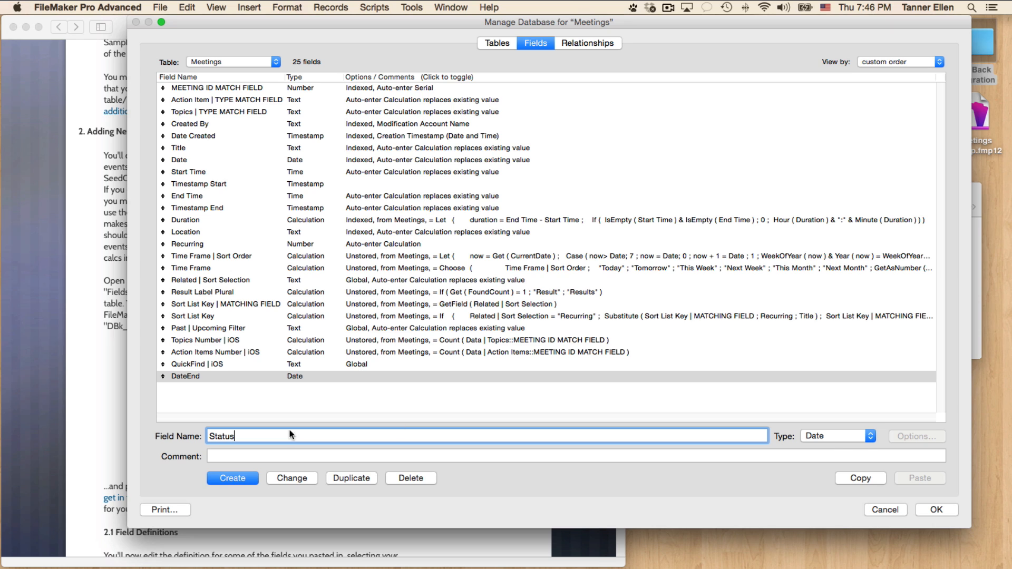
{"action": "left_click", "coordinate": [835, 436]}
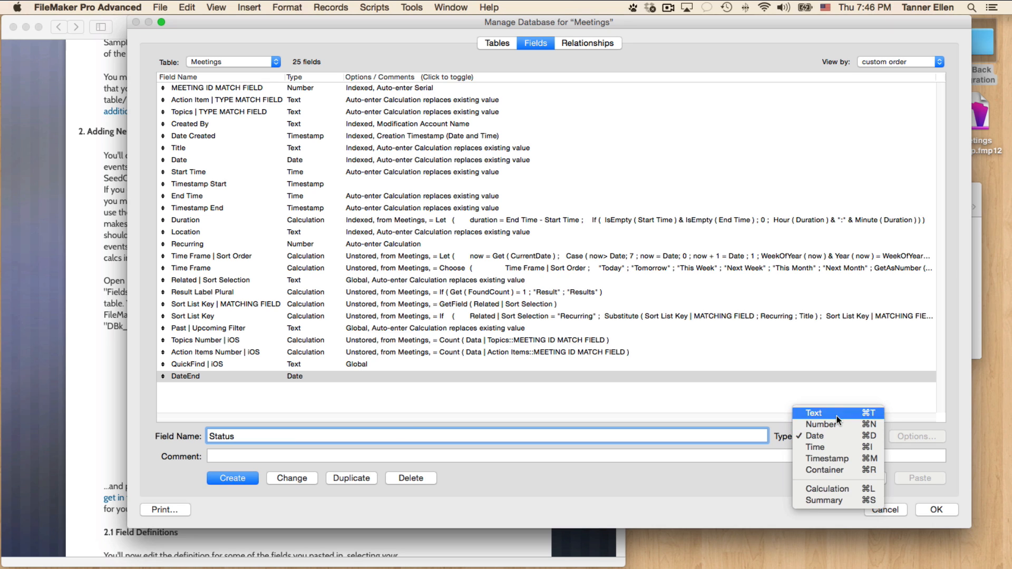
{"action": "left_click", "coordinate": [837, 415]}
{"action": "left_click", "coordinate": [214, 477]}
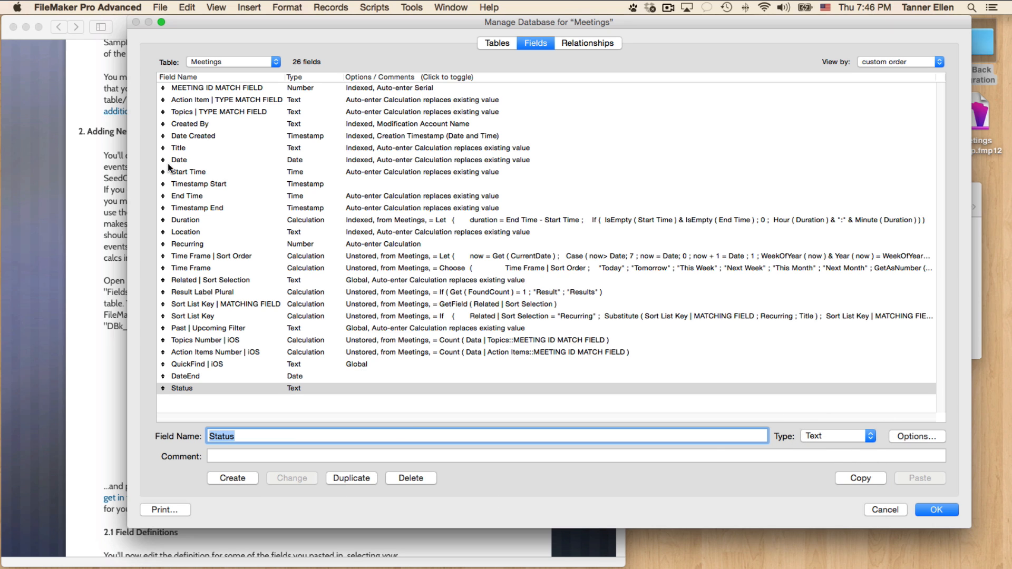
{"action": "left_click", "coordinate": [187, 169]}
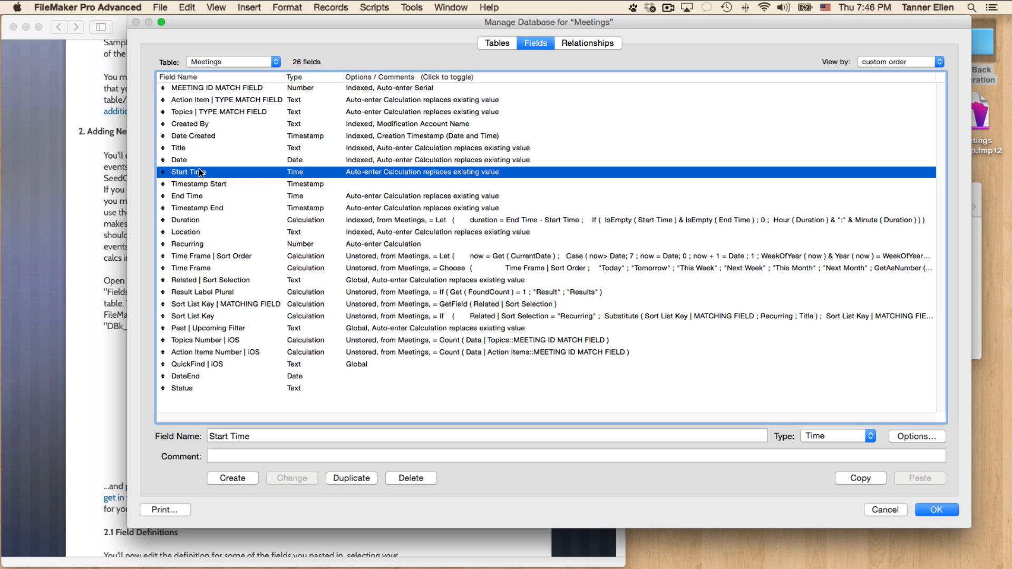
{"action": "left_click", "coordinate": [946, 512]}
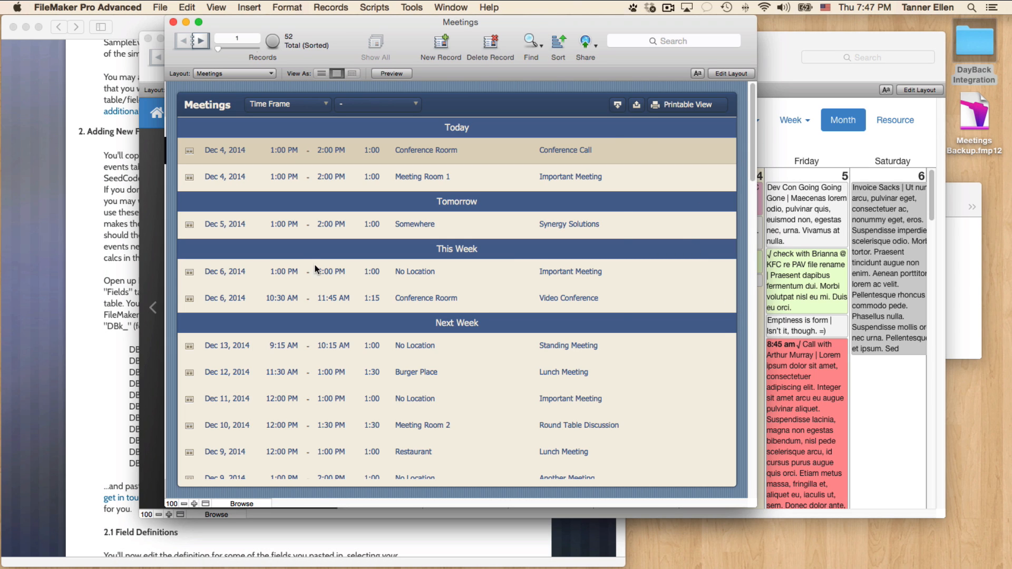
Step: Review the DBk_ field list on the Safari instructions page, and copy all DBk_ fields from DayBack's SampleEvents table in FileMaker Pro
{"action": "left_click", "coordinate": [112, 289]}
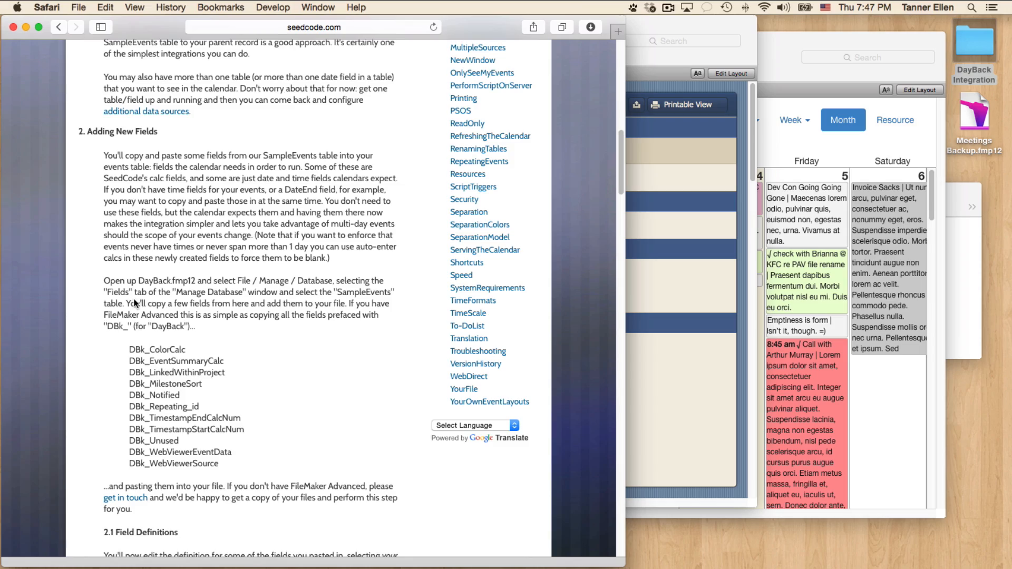
{"action": "scroll", "coordinate": [134, 303], "scroll_direction": "down", "scroll_amount": 3}
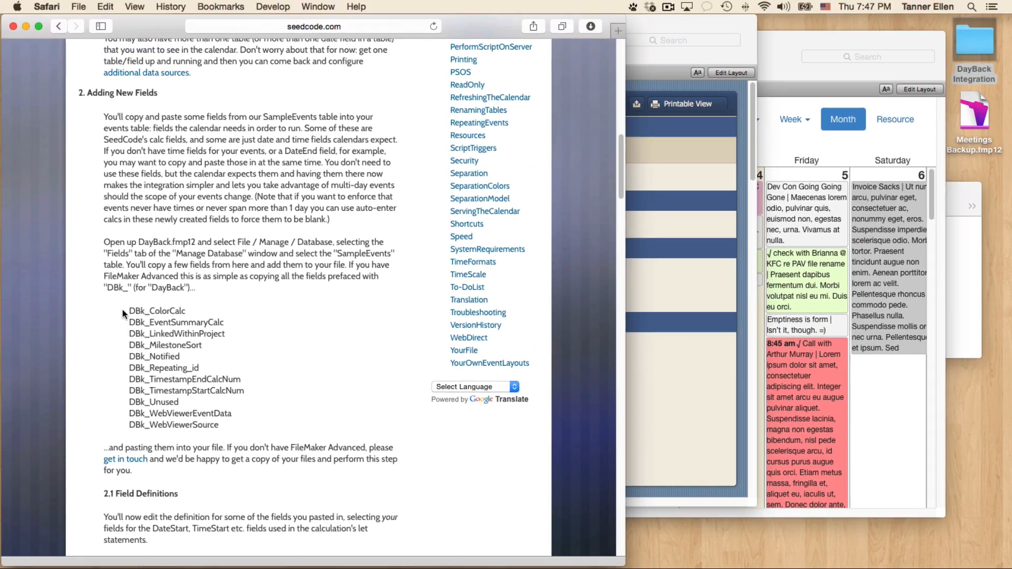
{"action": "left_click", "coordinate": [798, 110]}
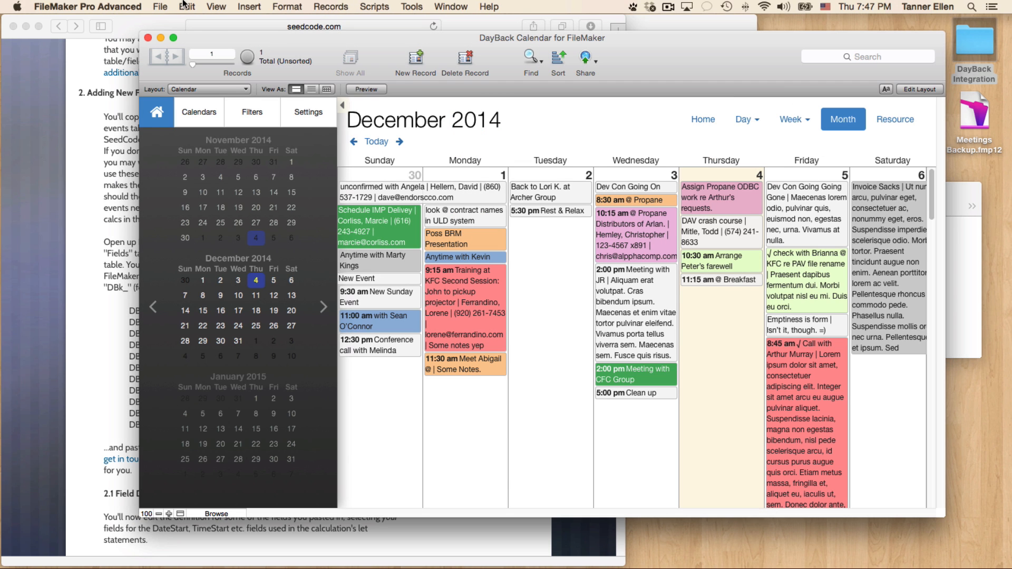
{"action": "left_click", "coordinate": [160, 6]}
{"action": "mouse_move", "coordinate": [176, 122]}
{"action": "left_click", "coordinate": [338, 121]}
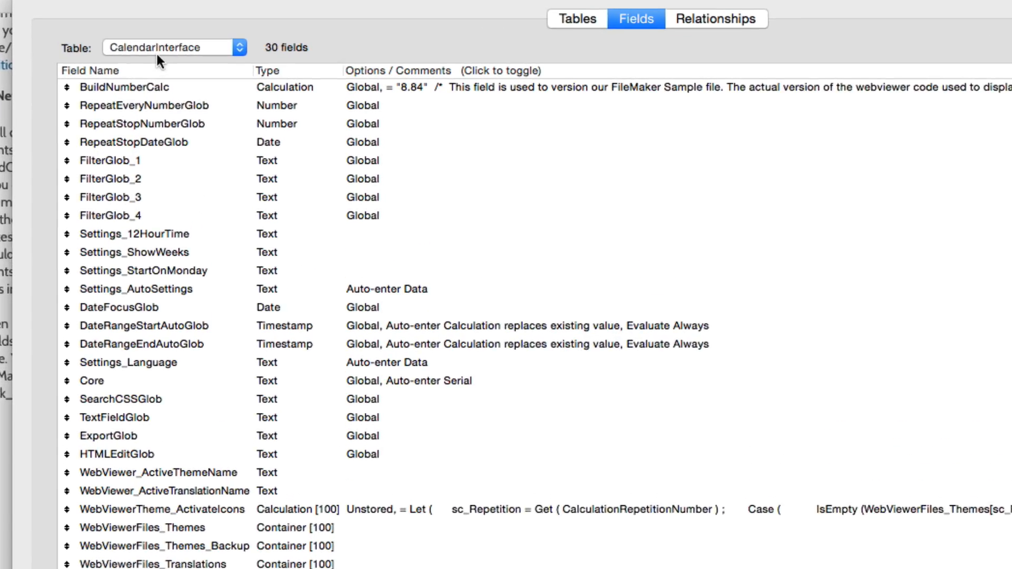
{"action": "left_click", "coordinate": [199, 58]}
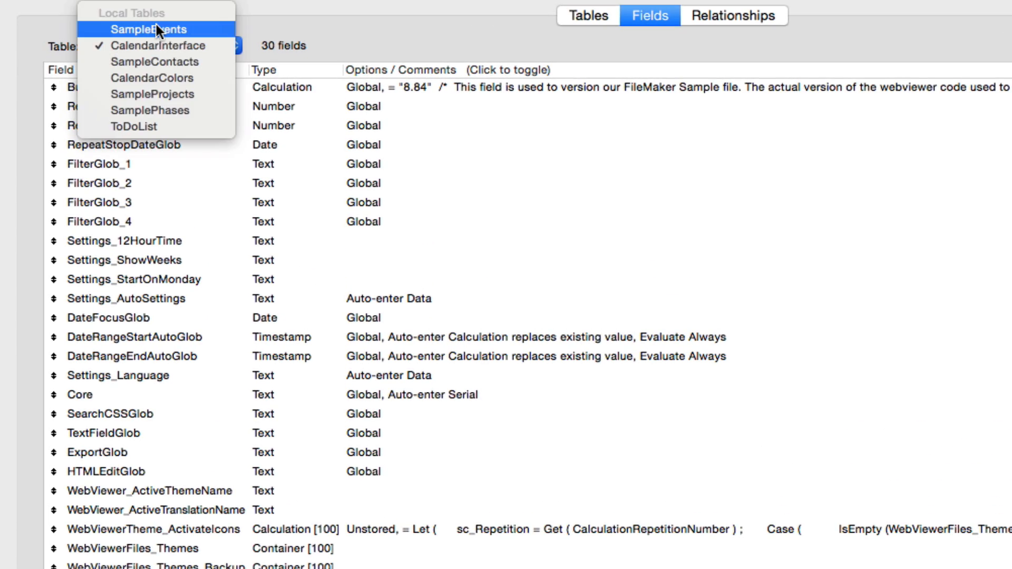
{"action": "left_click", "coordinate": [199, 38]}
{"action": "left_click", "coordinate": [134, 322]}
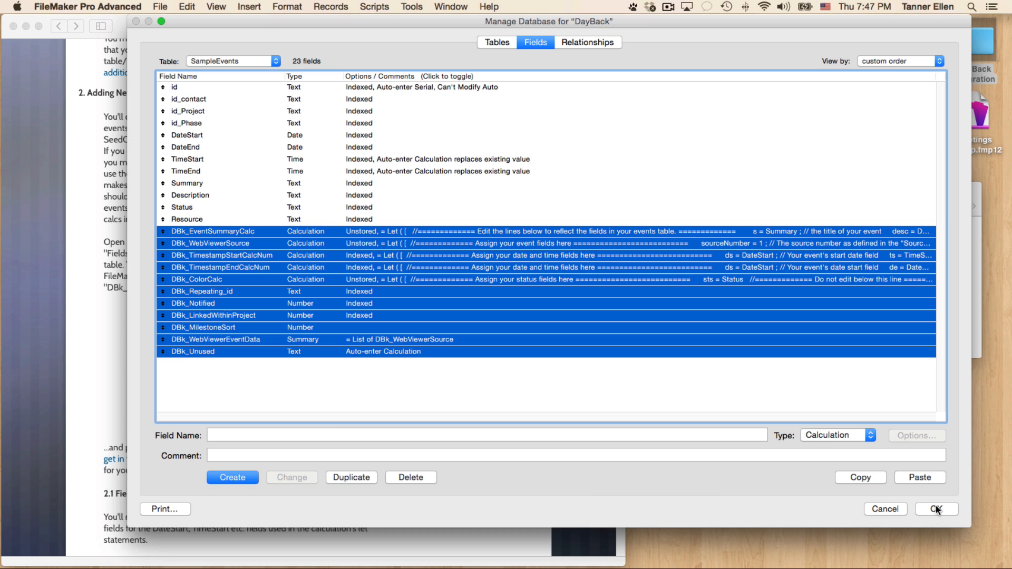
{"action": "left_click", "coordinate": [934, 507]}
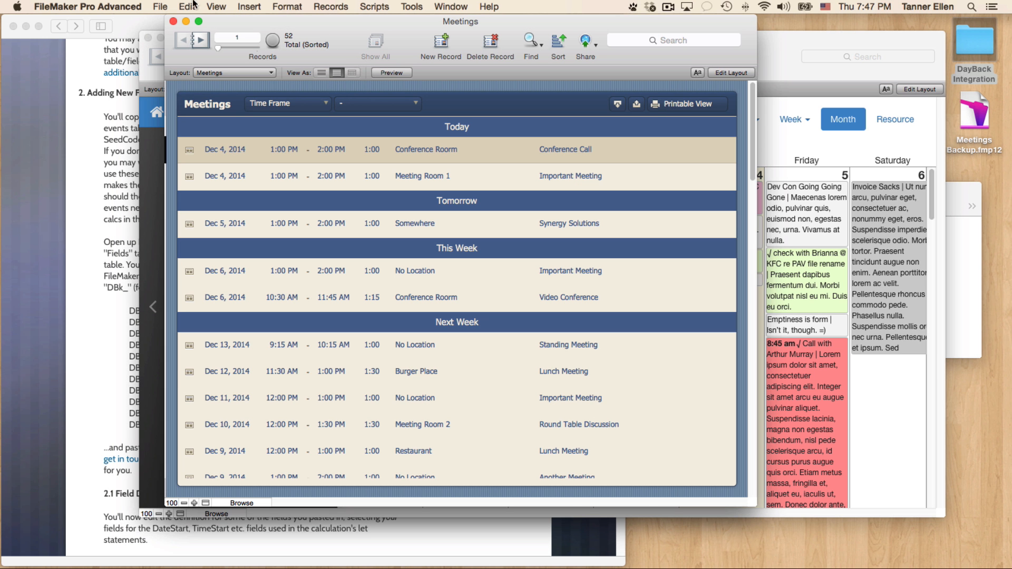
Step: Paste the copied DBk_ fields into the field definitions of the Meetings file's Meetings table
{"action": "left_click", "coordinate": [113, 6]}
{"action": "mouse_move", "coordinate": [222, 121]}
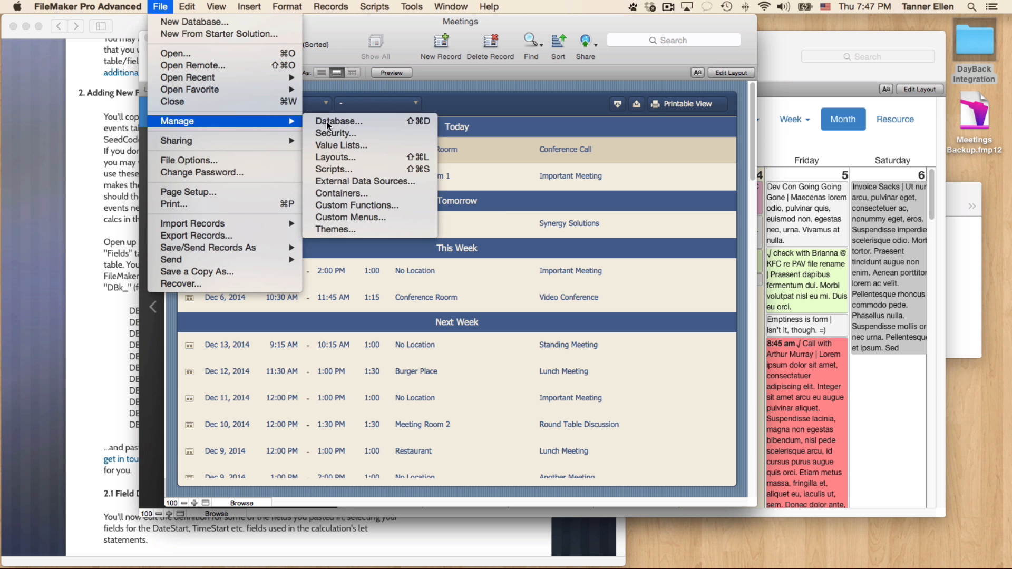
{"action": "left_click", "coordinate": [337, 121]}
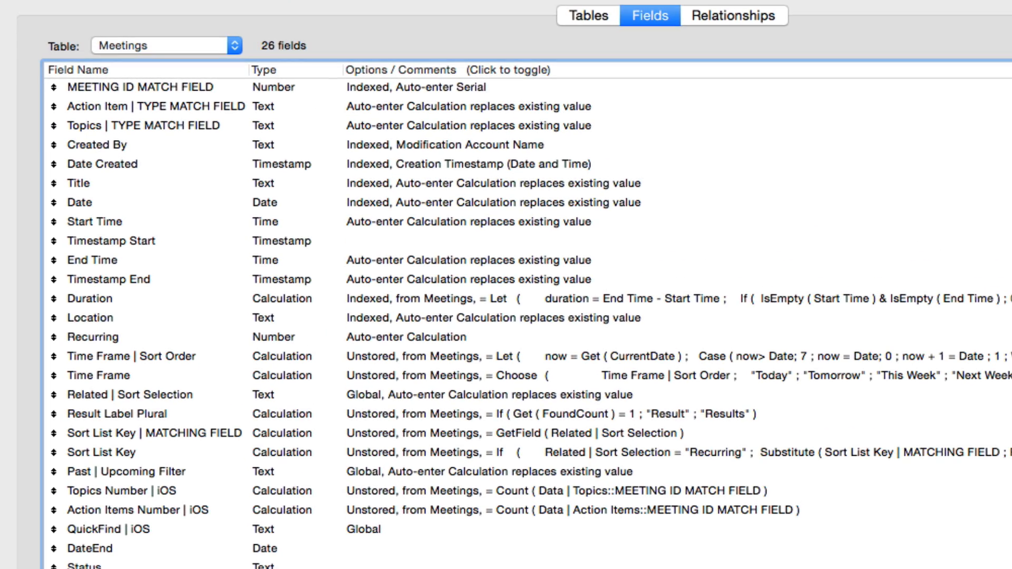
{"action": "key", "text": "super+v"}
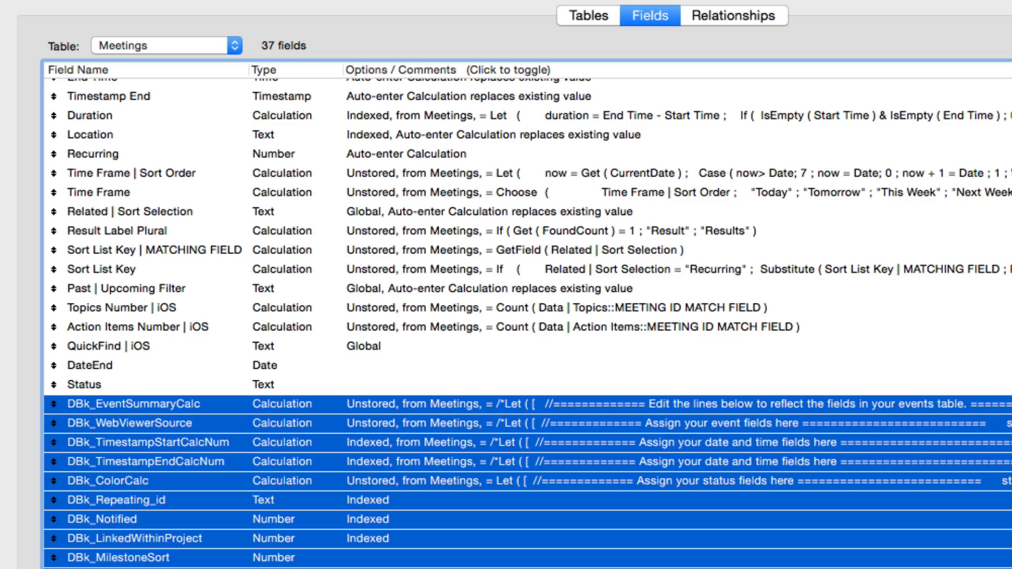
Step: Open the DBk_EventSummaryCalc calculation in the Meetings table and remove its enclosing /* and */ comment markers
{"action": "left_click", "coordinate": [231, 350]}
{"action": "left_click", "coordinate": [163, 397]}
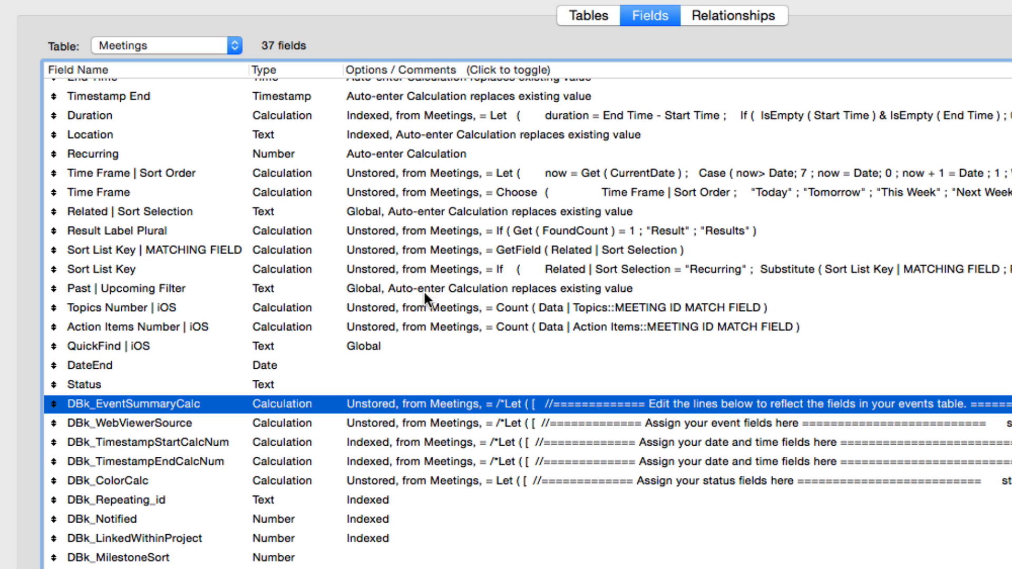
{"action": "double_click", "coordinate": [469, 404]}
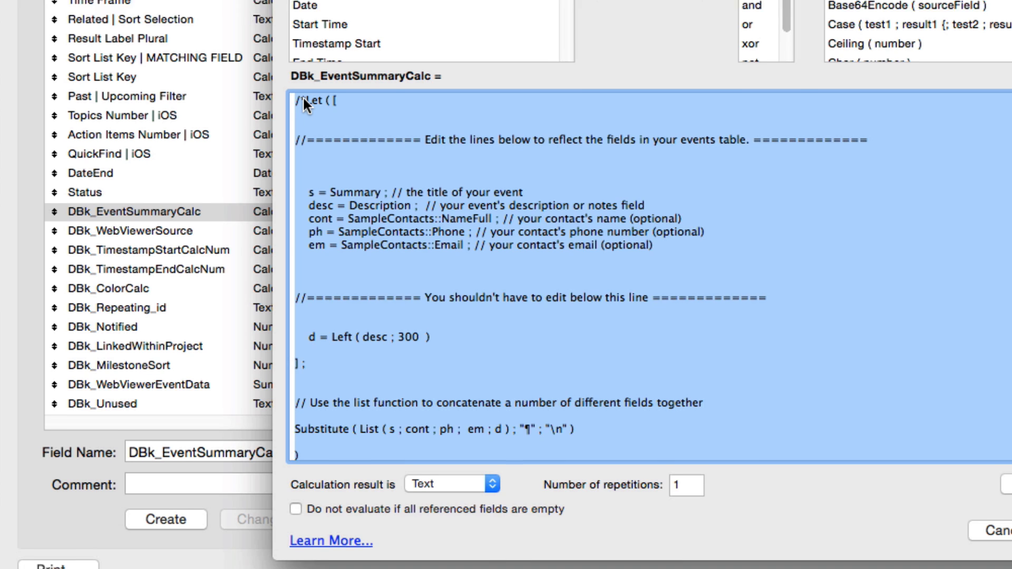
{"action": "left_click", "coordinate": [306, 292]}
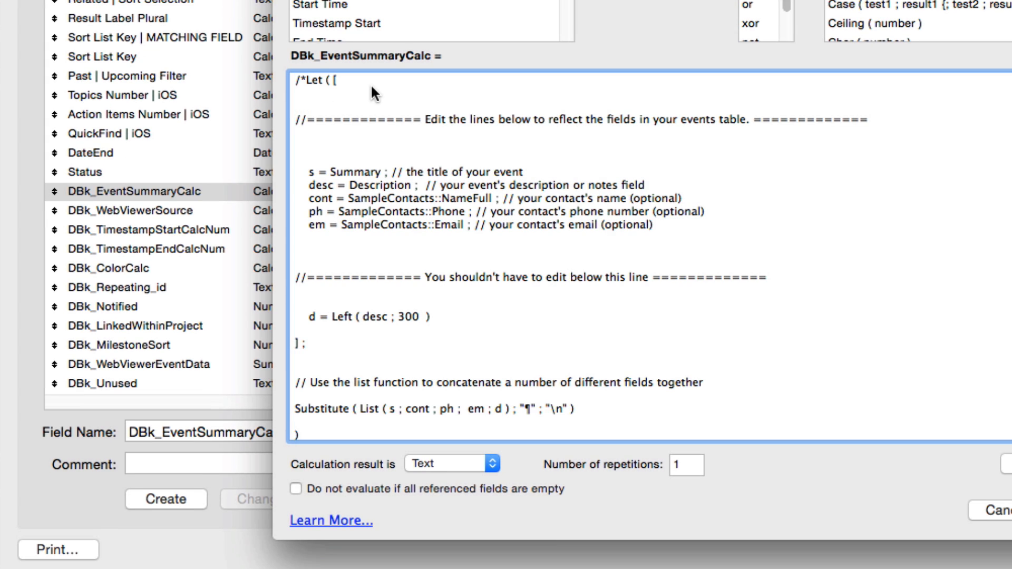
{"action": "key", "text": "BackSpace"}
{"action": "key", "text": "BackSpace"}
{"action": "scroll", "coordinate": [448, 225], "scroll_direction": "down", "scroll_amount": 2}
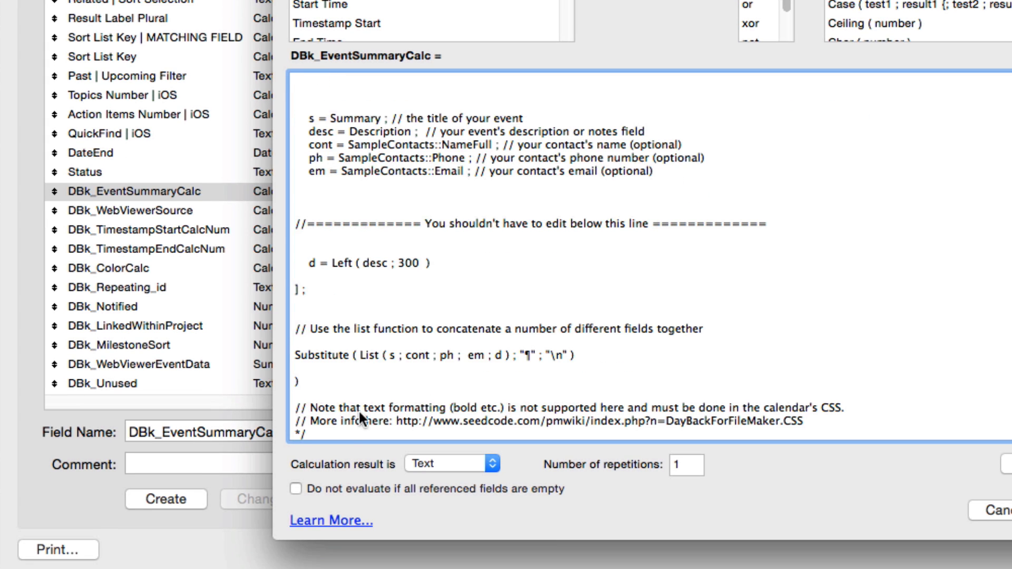
{"action": "key", "text": "BackSpace"}
{"action": "key", "text": "BackSpace"}
{"action": "scroll", "coordinate": [420, 226], "scroll_direction": "up", "scroll_amount": 2}
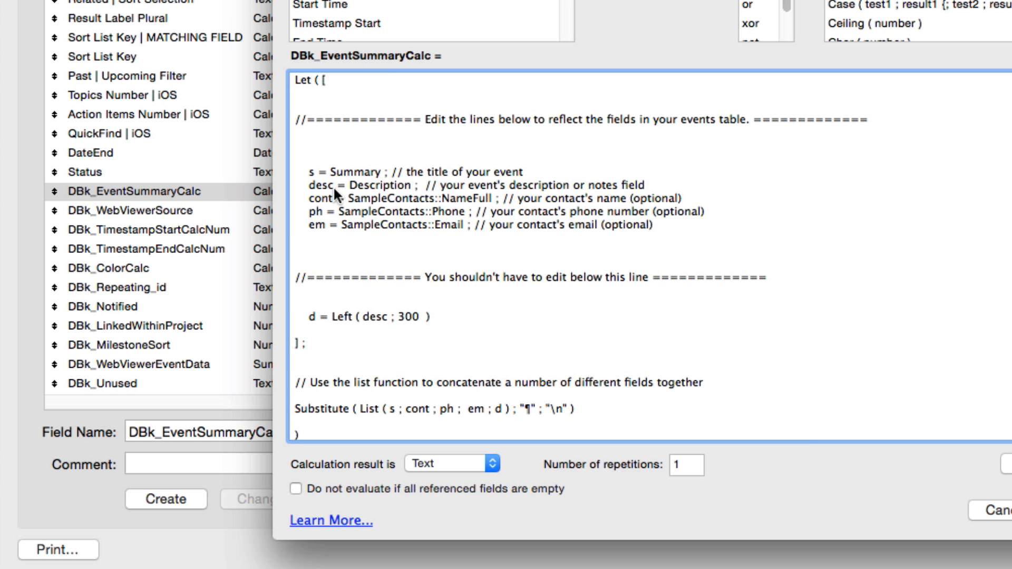
Step: In the DBk_EventSummaryCalc formula, assign the Title field to s and the Location field to desc
{"action": "double_click", "coordinate": [356, 173]}
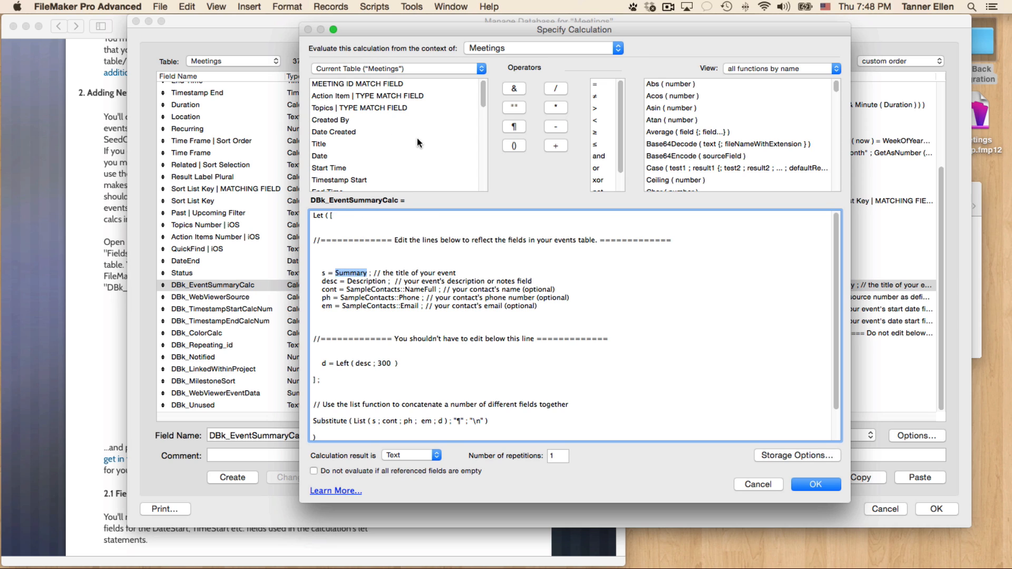
{"action": "scroll", "coordinate": [337, 123], "scroll_direction": "down", "scroll_amount": 1}
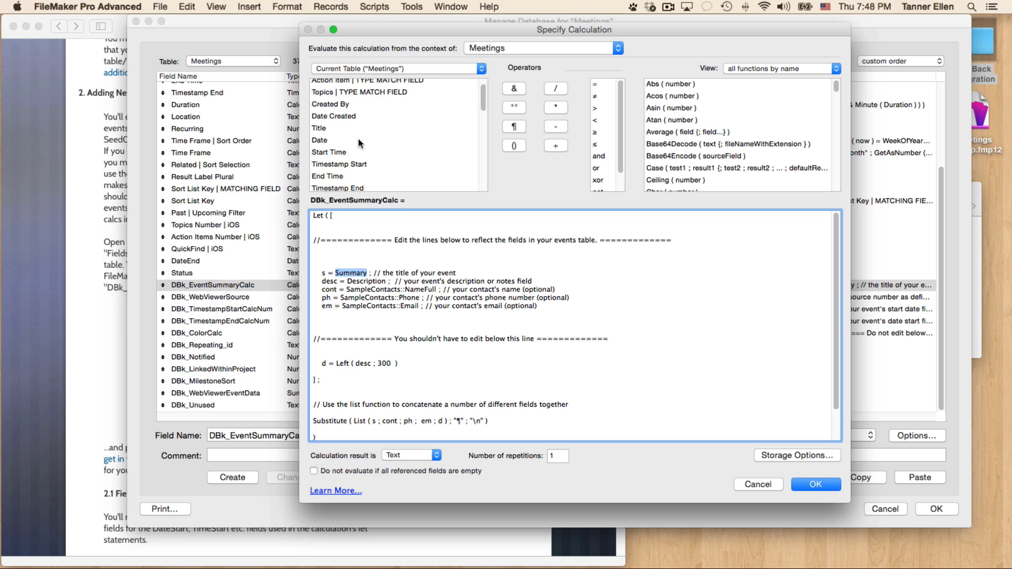
{"action": "double_click", "coordinate": [337, 125]}
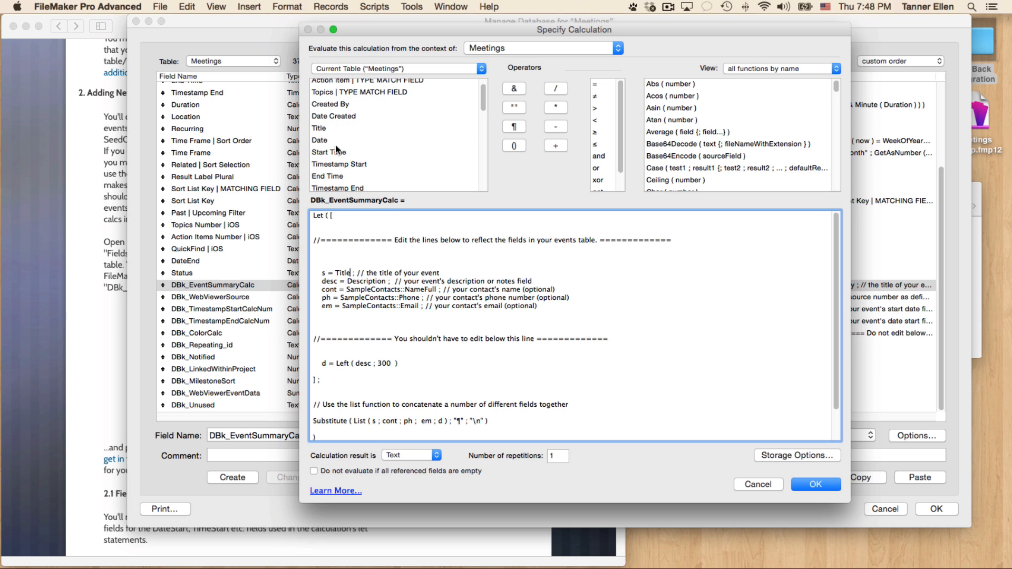
{"action": "double_click", "coordinate": [359, 283]}
{"action": "scroll", "coordinate": [351, 147], "scroll_direction": "down", "scroll_amount": 1}
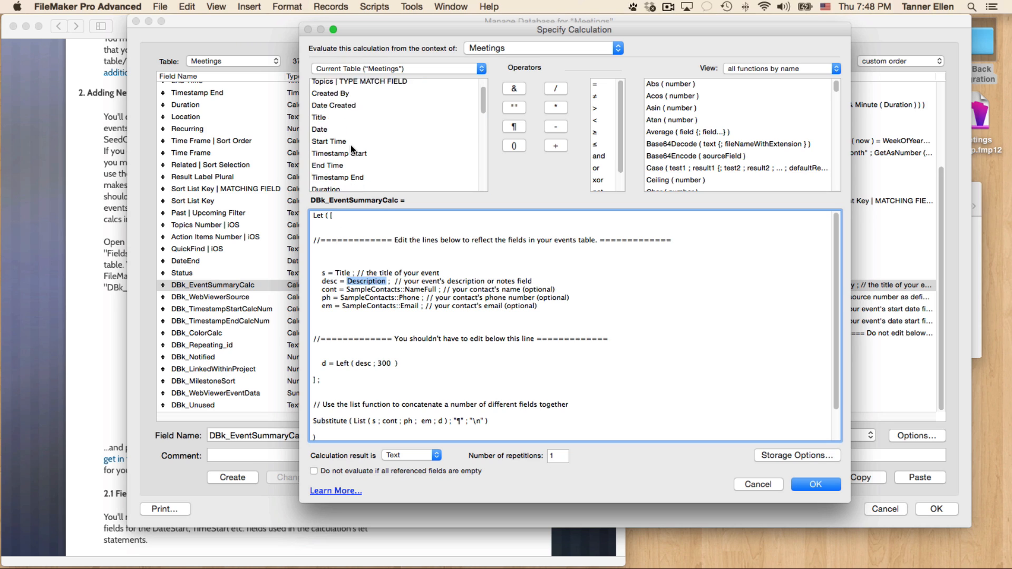
{"action": "scroll", "coordinate": [350, 145], "scroll_direction": "down", "scroll_amount": 4}
{"action": "left_click", "coordinate": [341, 151]}
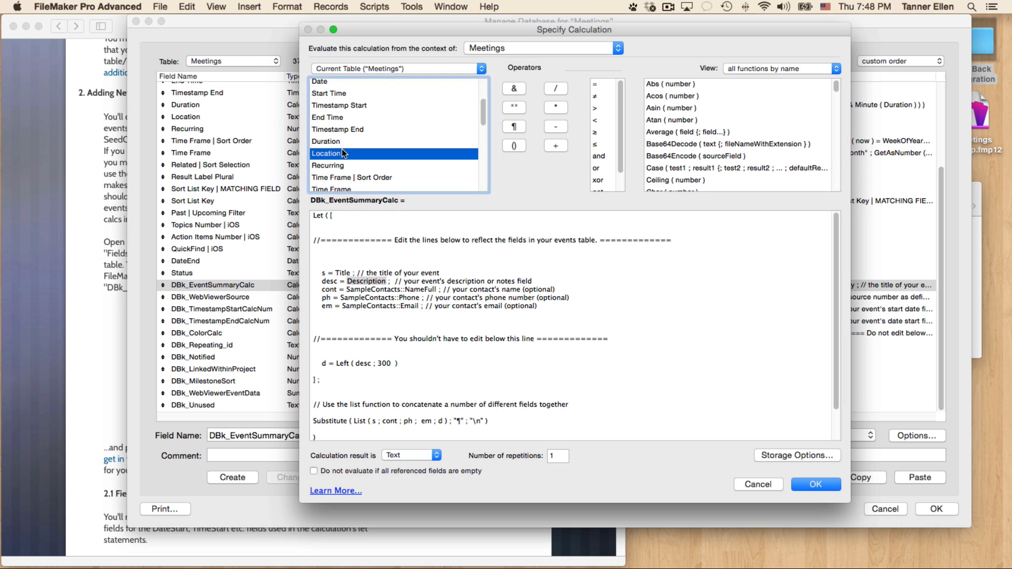
{"action": "double_click", "coordinate": [342, 151]}
Step: Assign DBk_Unused to the cont, ph and em variables in the DBk_EventSummaryCalc formula, and accept the calculation
{"action": "left_click_drag", "start_coordinate": [346, 291], "coordinate": [439, 293]}
{"action": "scroll", "coordinate": [390, 181], "scroll_direction": "down", "scroll_amount": 10}
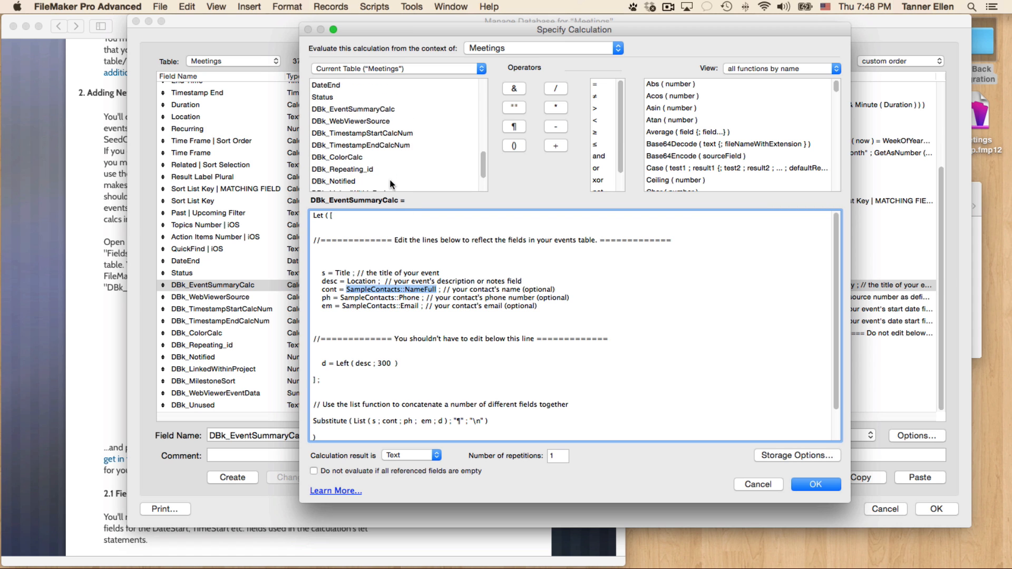
{"action": "double_click", "coordinate": [348, 185]}
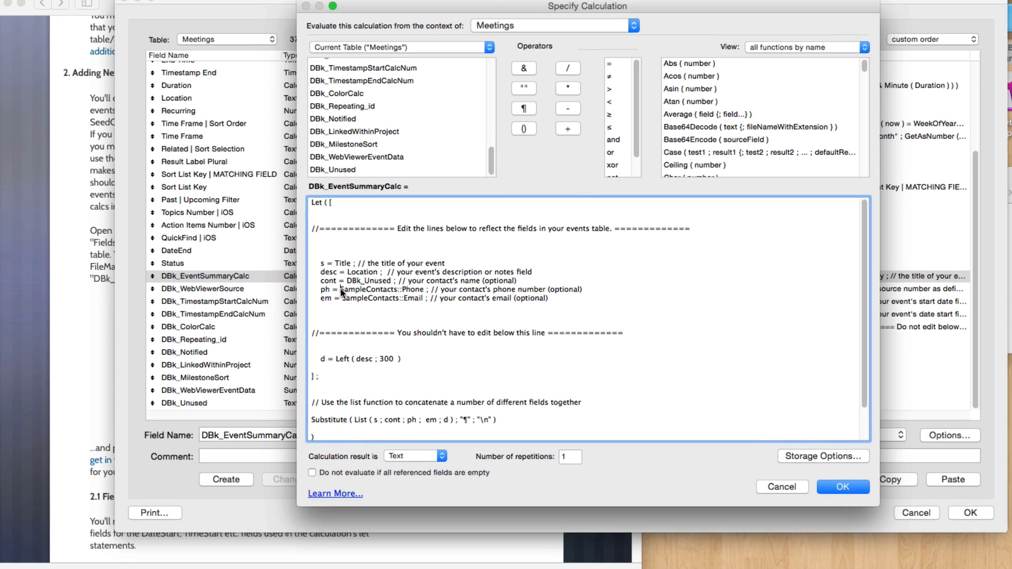
{"action": "left_click_drag", "start_coordinate": [342, 299], "coordinate": [419, 297]}
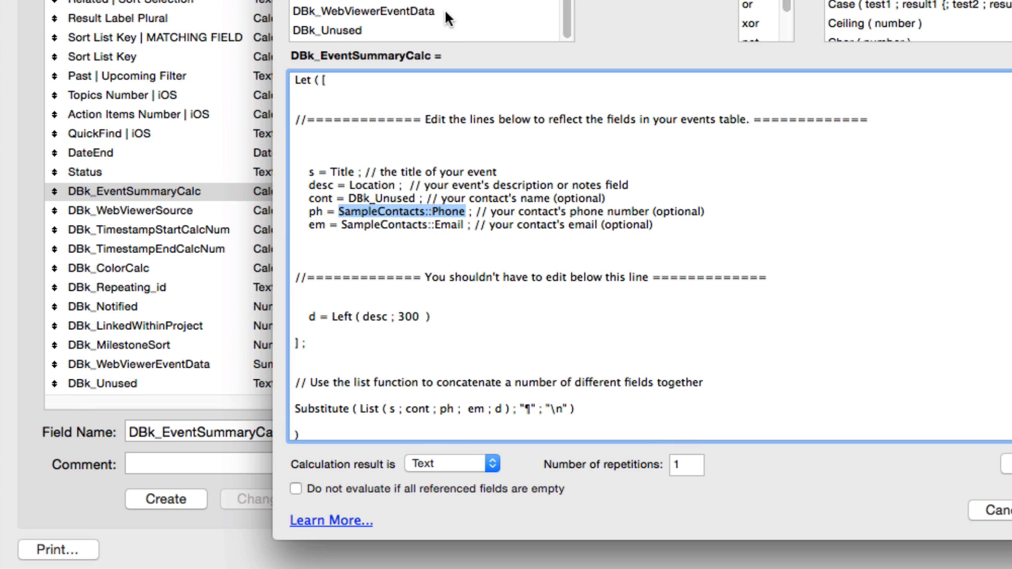
{"action": "double_click", "coordinate": [390, 29]}
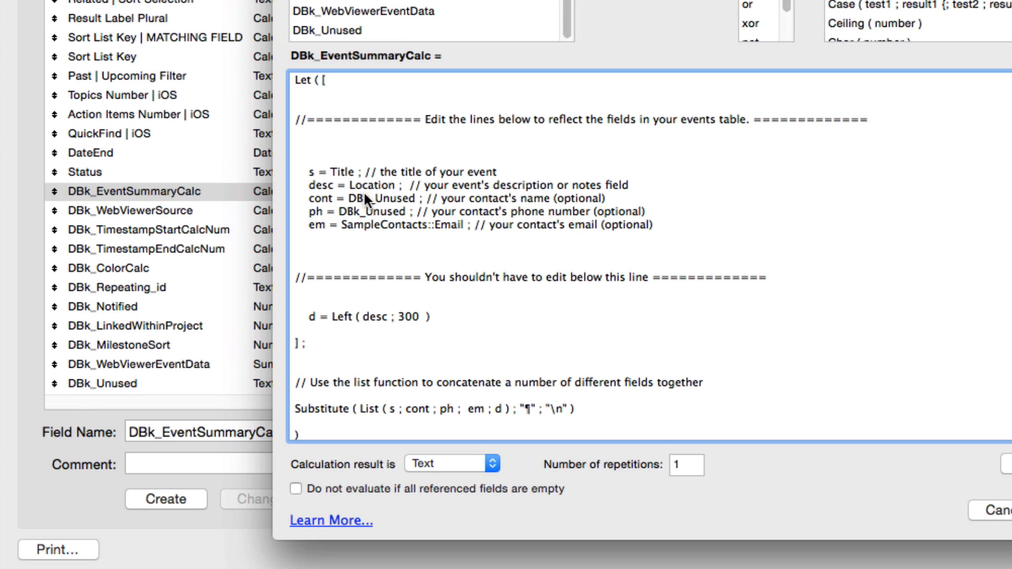
{"action": "double_click", "coordinate": [374, 212]}
{"action": "type", "text": "x"}
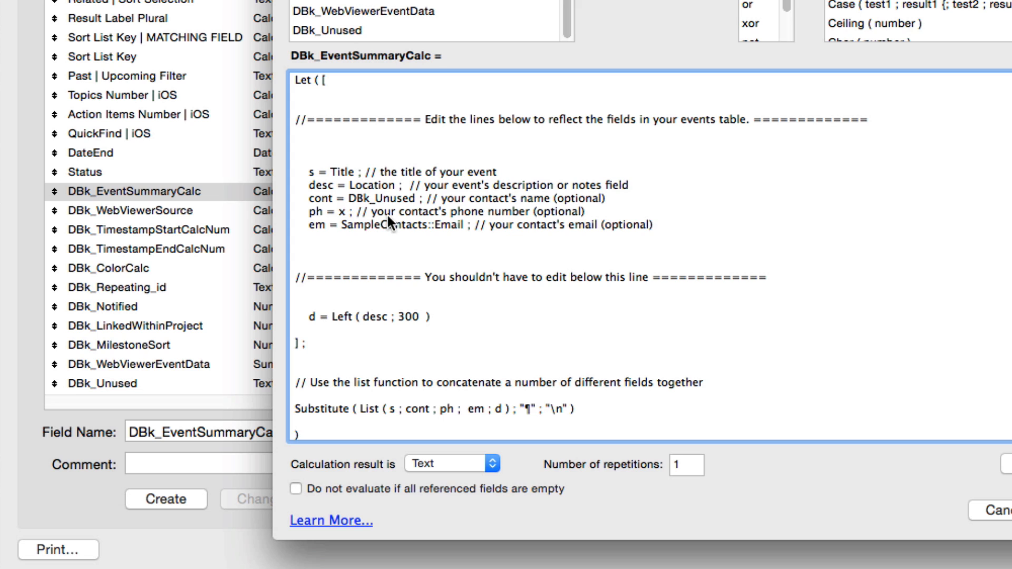
{"action": "key", "text": "BackSpace"}
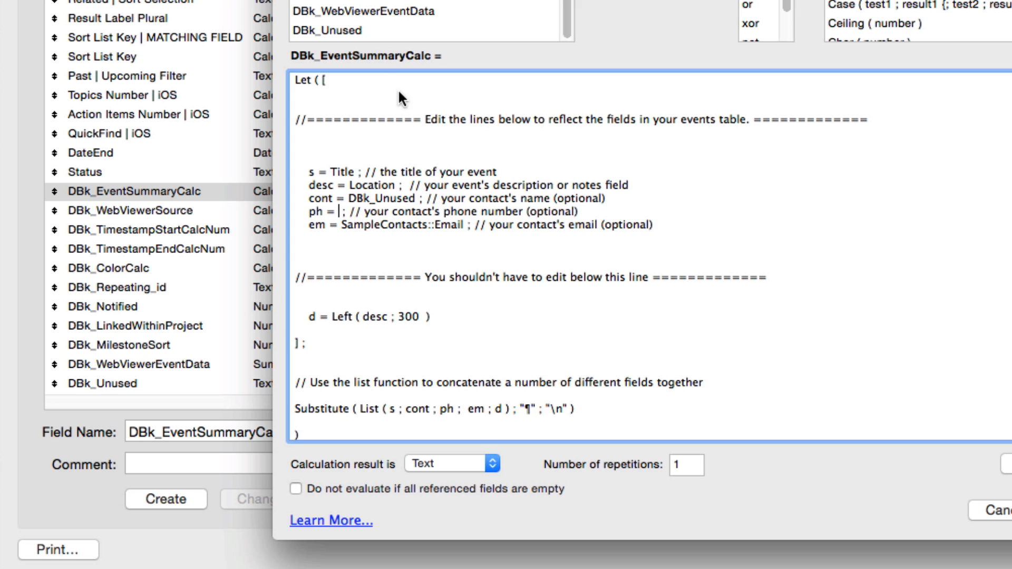
{"action": "double_click", "coordinate": [355, 31]}
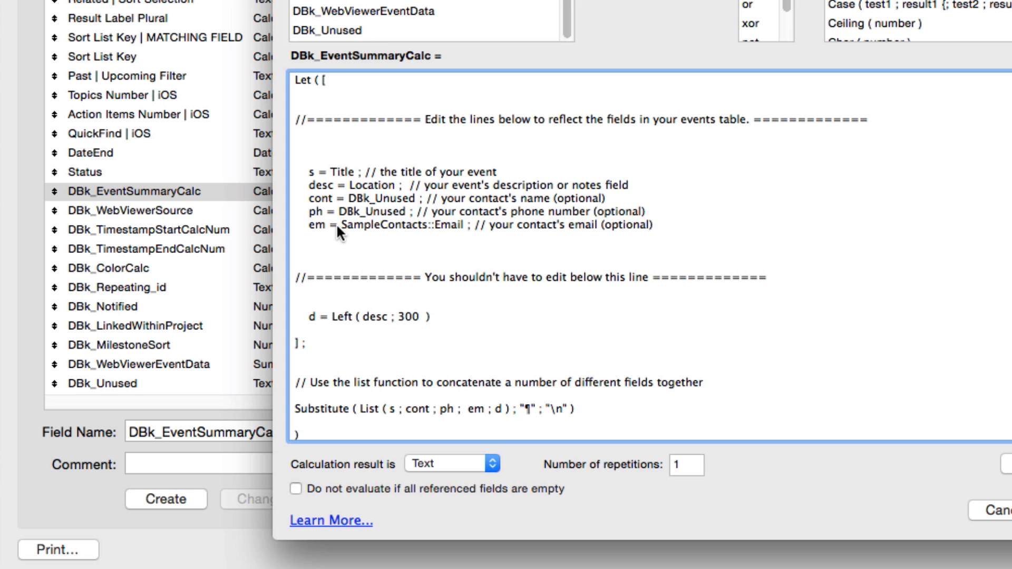
{"action": "left_click_drag", "start_coordinate": [340, 223], "coordinate": [462, 226]}
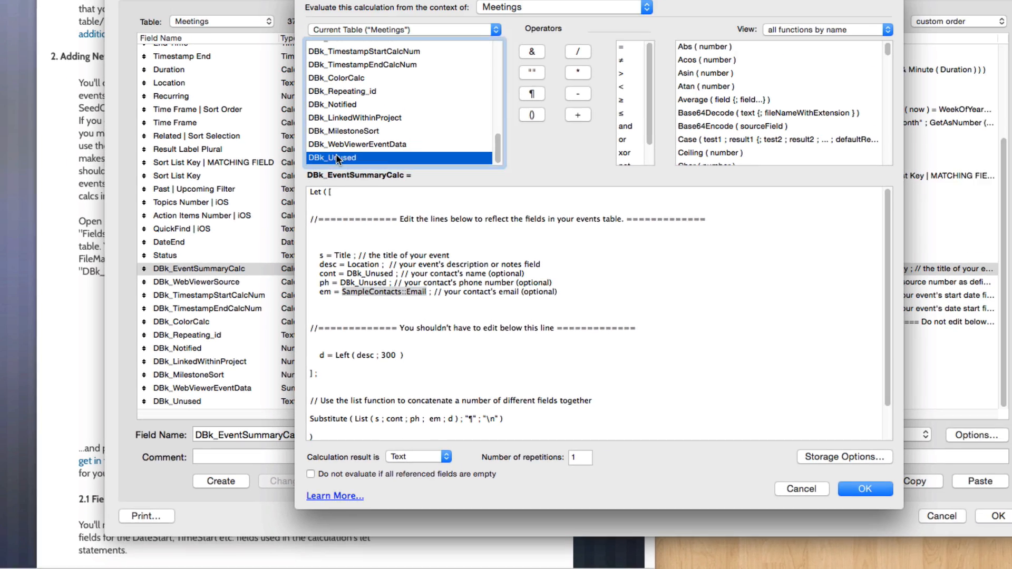
{"action": "double_click", "coordinate": [337, 30]}
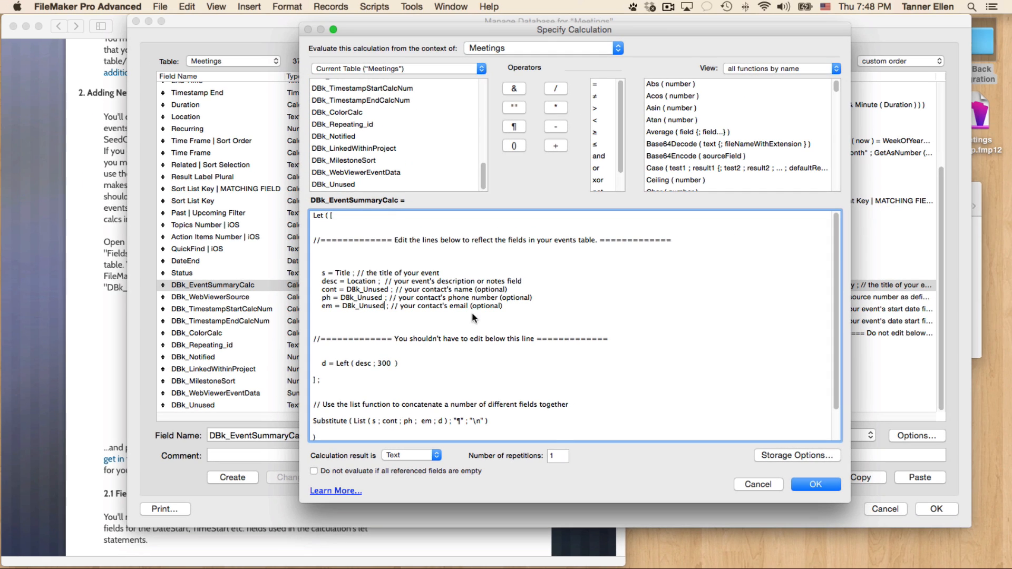
{"action": "left_click", "coordinate": [813, 482]}
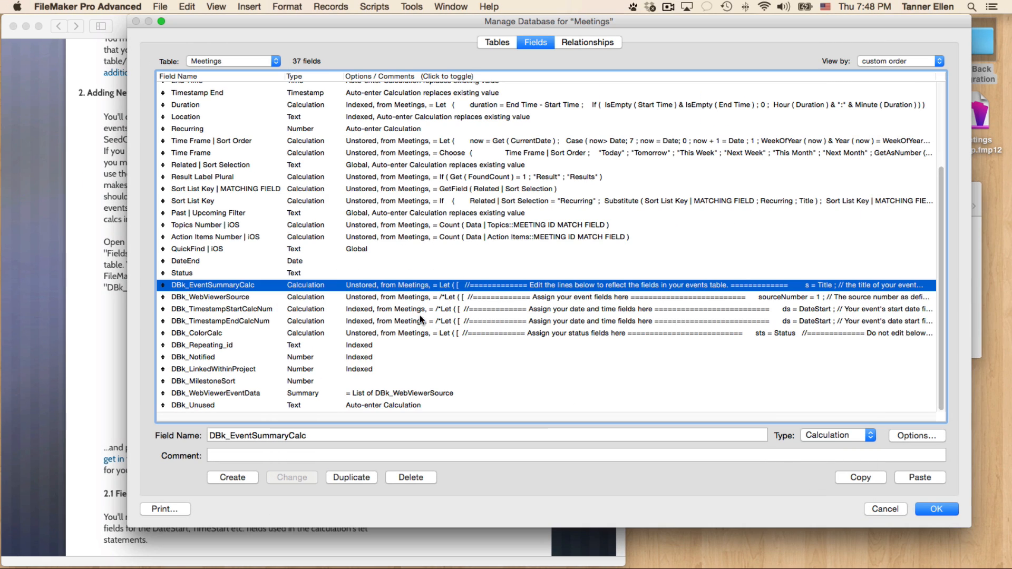
Step: Open the DBk_WebViewerSource calculation in the Meetings table and remove its enclosing /* and */ comment markers
{"action": "left_click", "coordinate": [225, 297]}
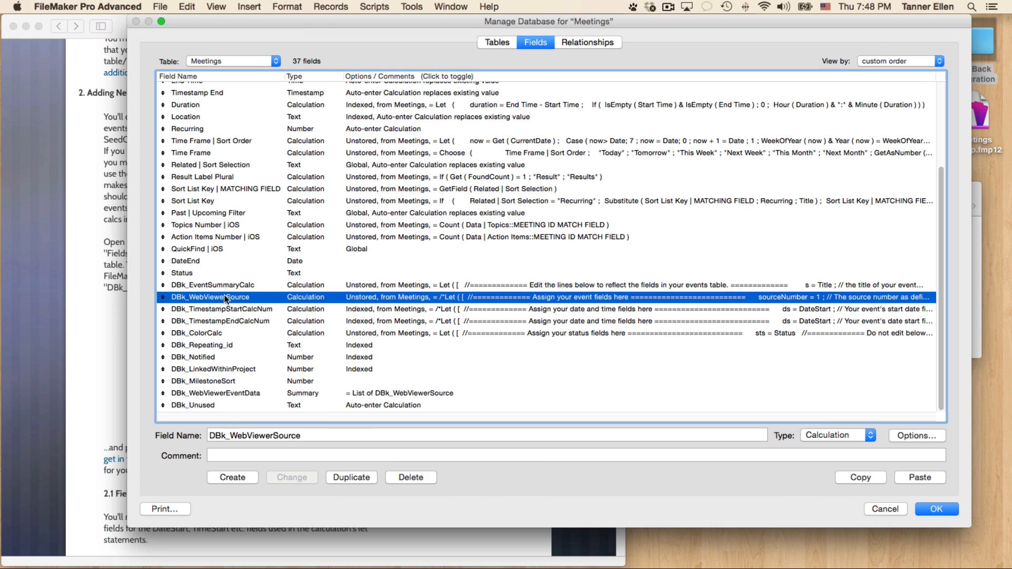
{"action": "double_click", "coordinate": [225, 298]}
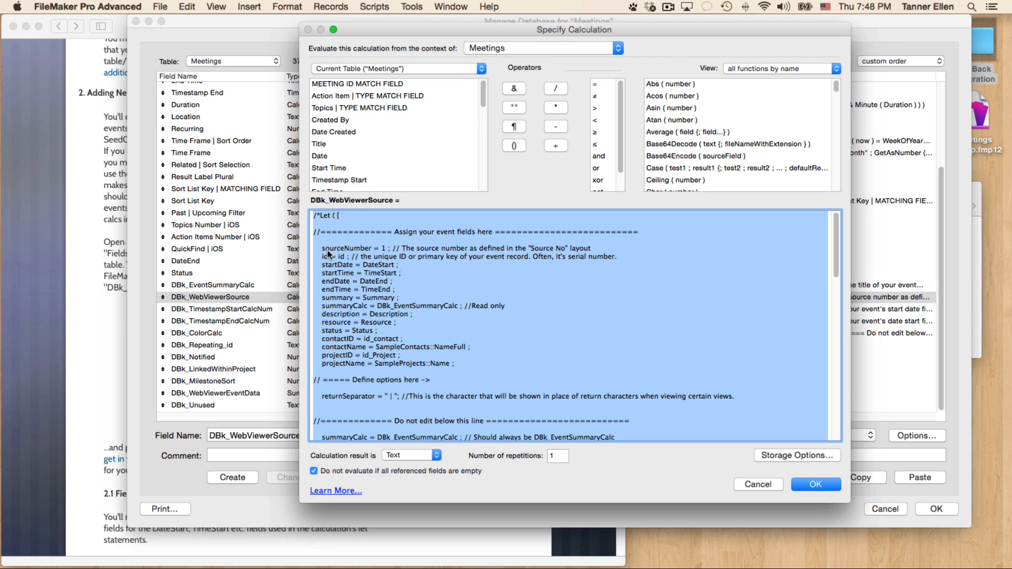
{"action": "left_click", "coordinate": [319, 216]}
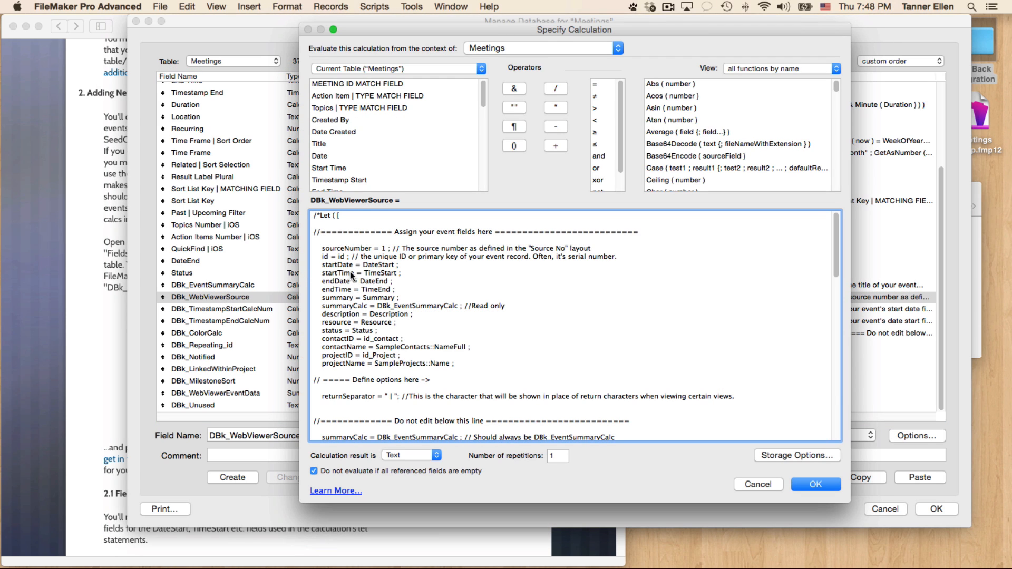
{"action": "key", "text": "BackSpace"}
{"action": "key", "text": "BackSpace"}
{"action": "scroll", "coordinate": [369, 305], "scroll_direction": "down", "scroll_amount": 15}
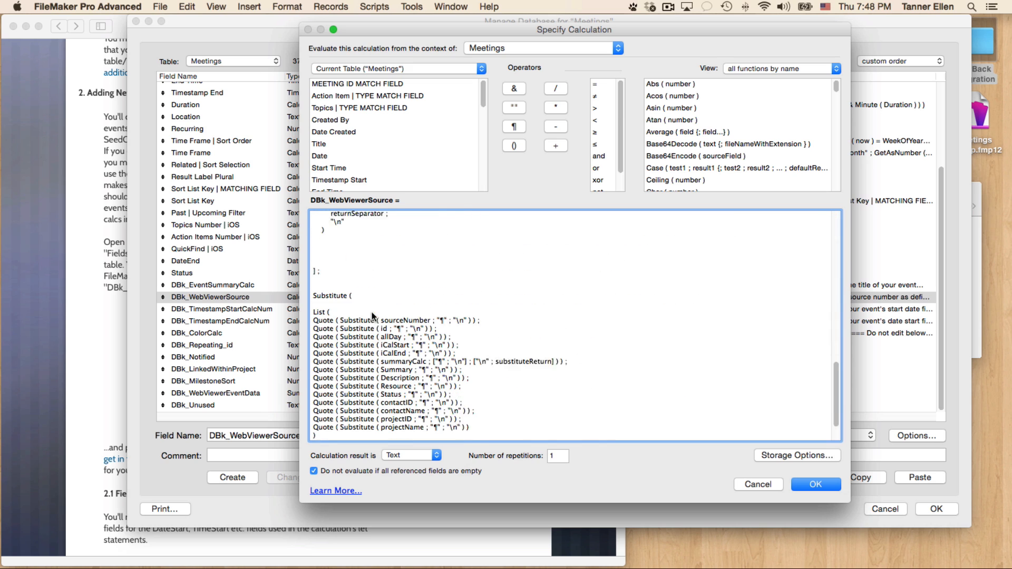
{"action": "scroll", "coordinate": [372, 317], "scroll_direction": "down", "scroll_amount": 2}
{"action": "key", "text": "BackSpace"}
{"action": "key", "text": "BackSpace"}
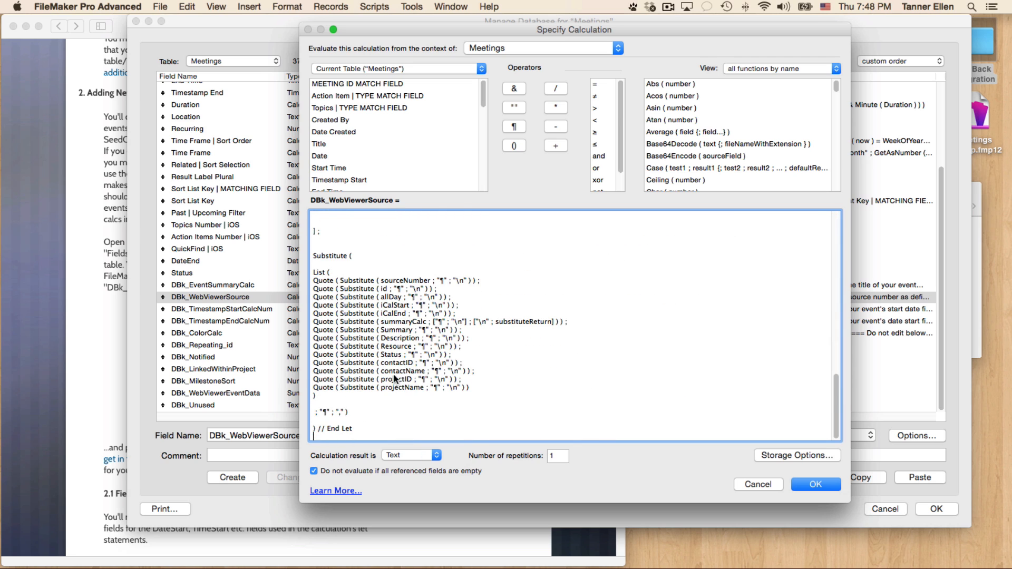
Step: Assign the MEETING ID MATCH FIELD field to the id variable in the DBk_WebViewerSource formula
{"action": "scroll", "coordinate": [396, 377], "scroll_direction": "up", "scroll_amount": 15}
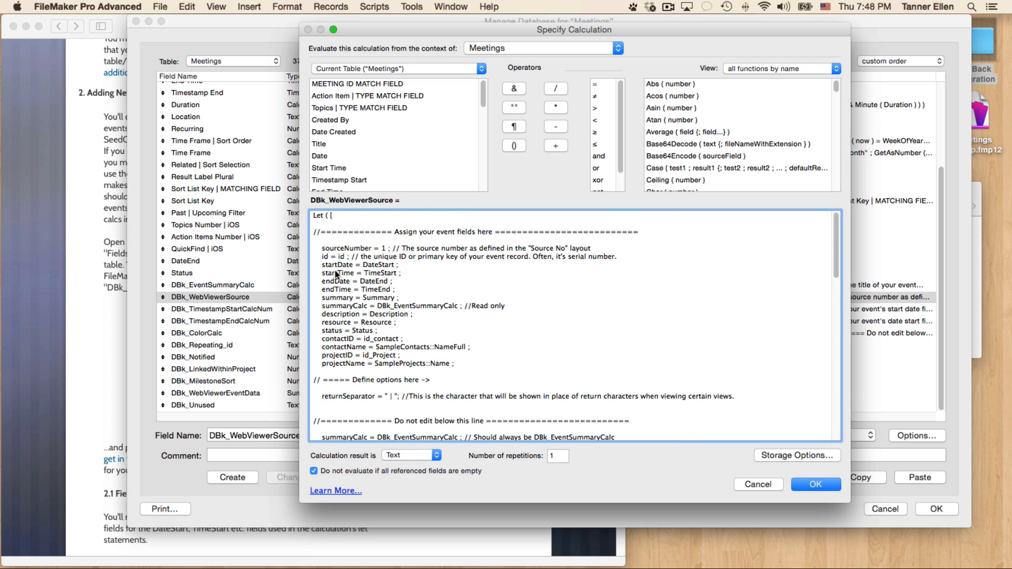
{"action": "key", "text": "BackSpace"}
{"action": "key", "text": "BackSpace"}
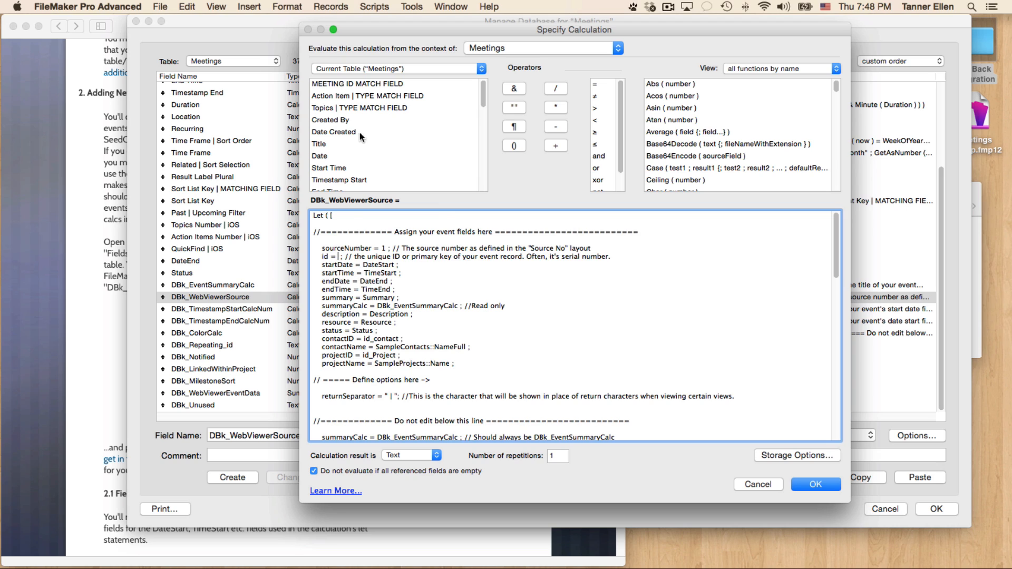
{"action": "double_click", "coordinate": [360, 84]}
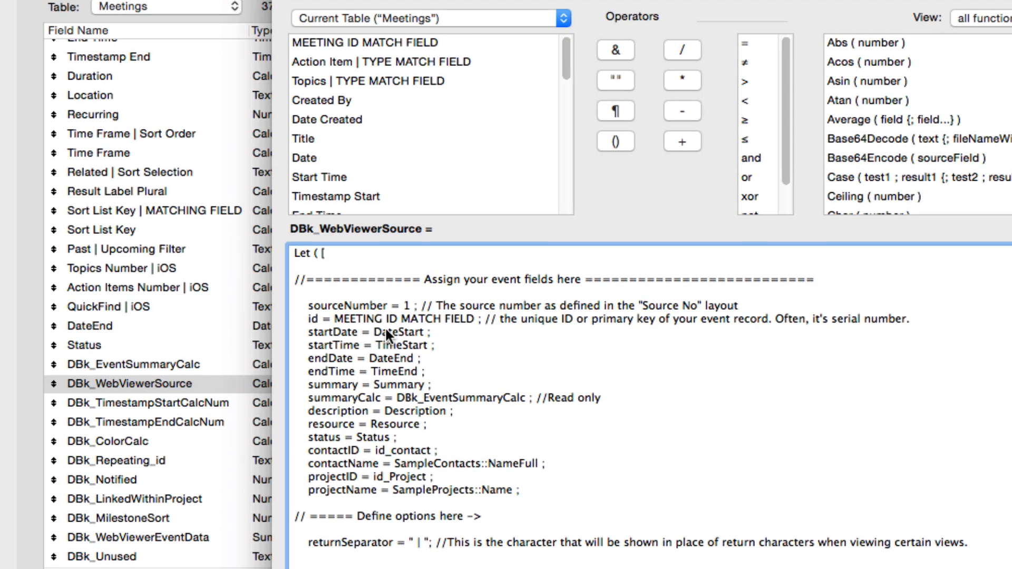
Step: In the DBk_WebViewerSource formula, assign the Date field to startDate and the Start Time field to startTime
{"action": "double_click", "coordinate": [385, 328]}
{"action": "double_click", "coordinate": [328, 156]}
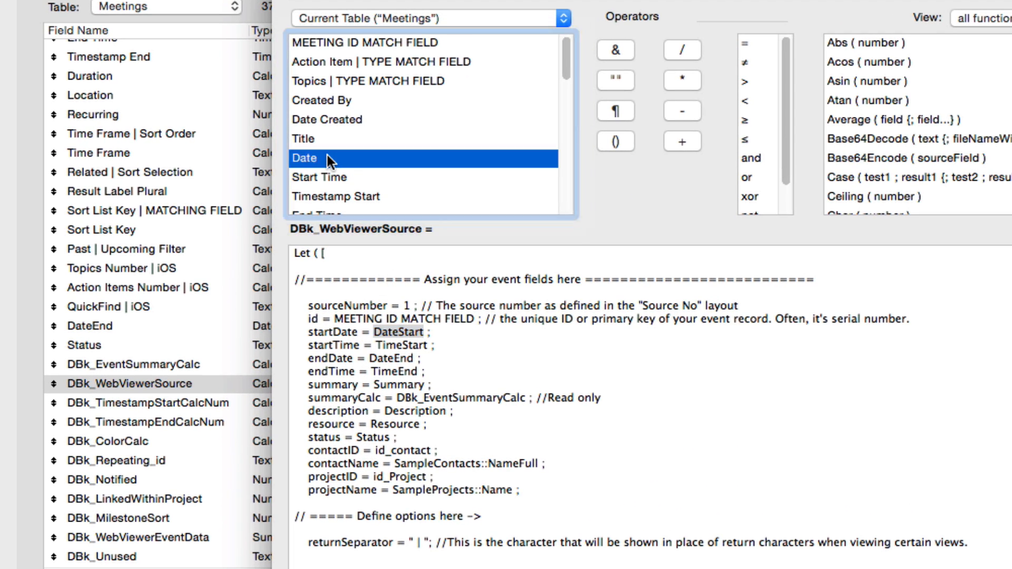
{"action": "double_click", "coordinate": [391, 345]}
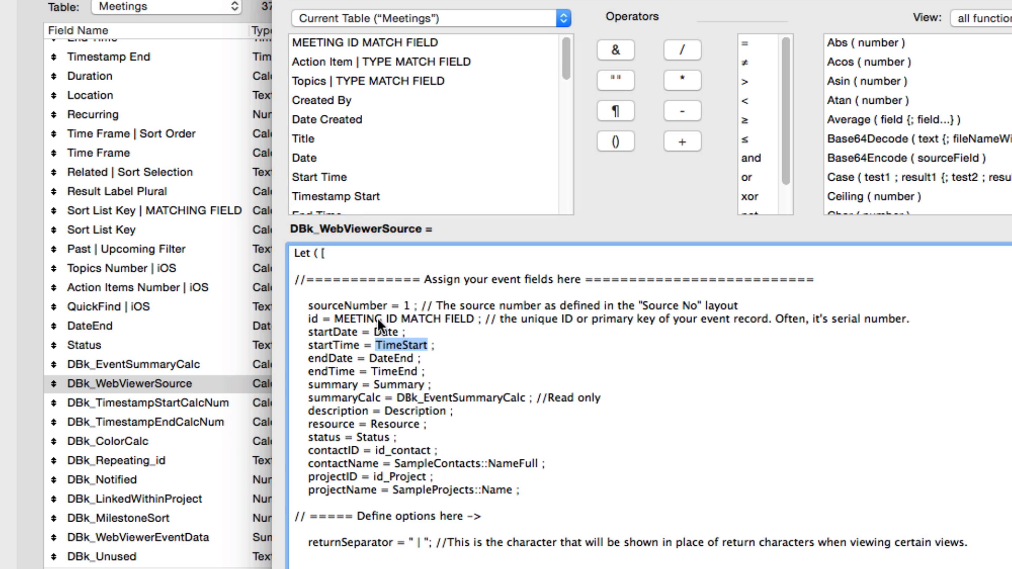
{"action": "double_click", "coordinate": [335, 176]}
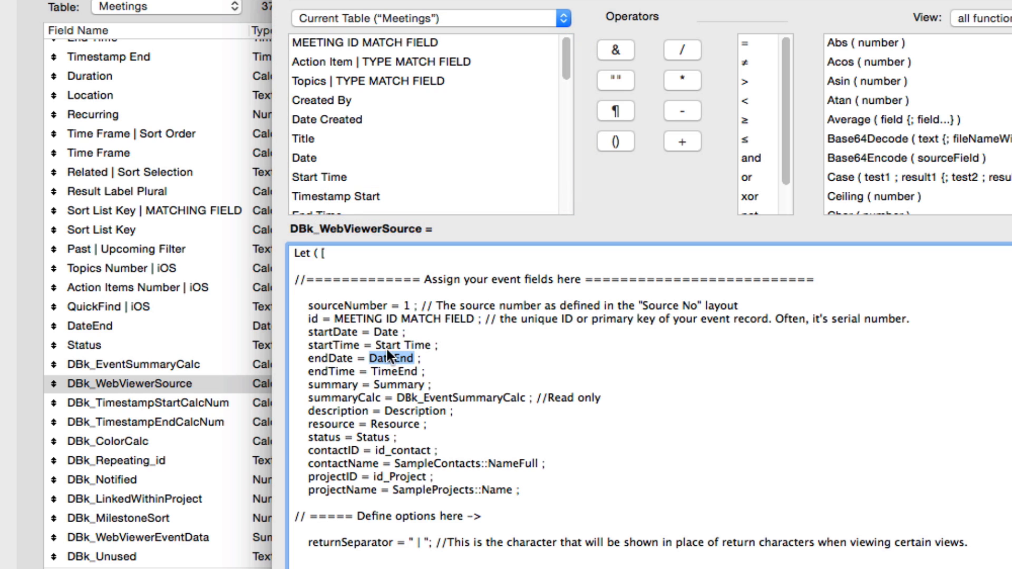
Step: In the DBk_WebViewerSource formula, assign the DateEnd field to endDate and the End Time field to endTime
{"action": "scroll", "coordinate": [356, 158], "scroll_direction": "down", "scroll_amount": 5}
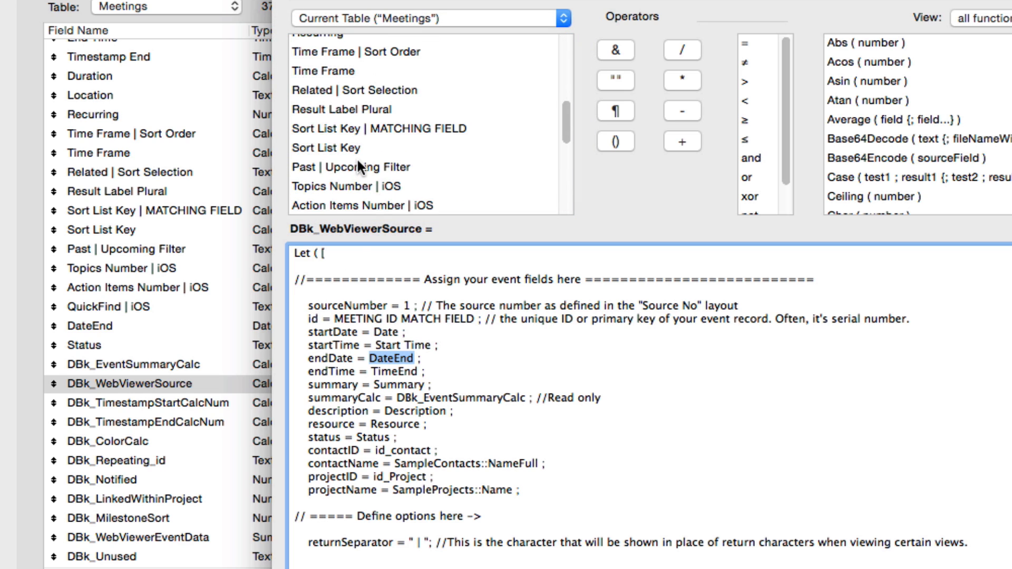
{"action": "scroll", "coordinate": [356, 159], "scroll_direction": "down", "scroll_amount": 4}
{"action": "left_click", "coordinate": [354, 163]}
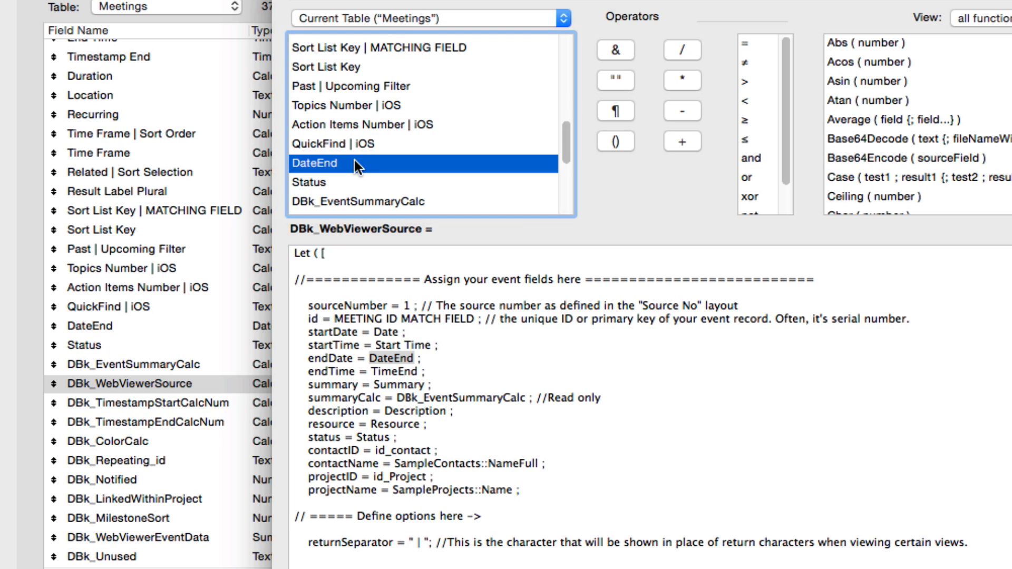
{"action": "left_click", "coordinate": [388, 368]}
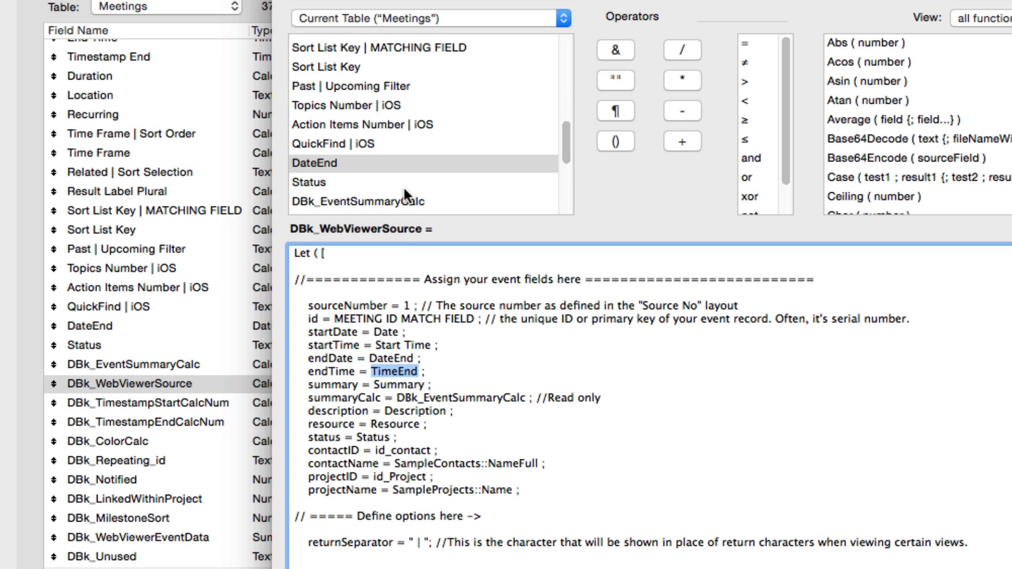
{"action": "scroll", "coordinate": [403, 185], "scroll_direction": "up", "scroll_amount": 9}
{"action": "scroll", "coordinate": [367, 179], "scroll_direction": "down", "scroll_amount": 3}
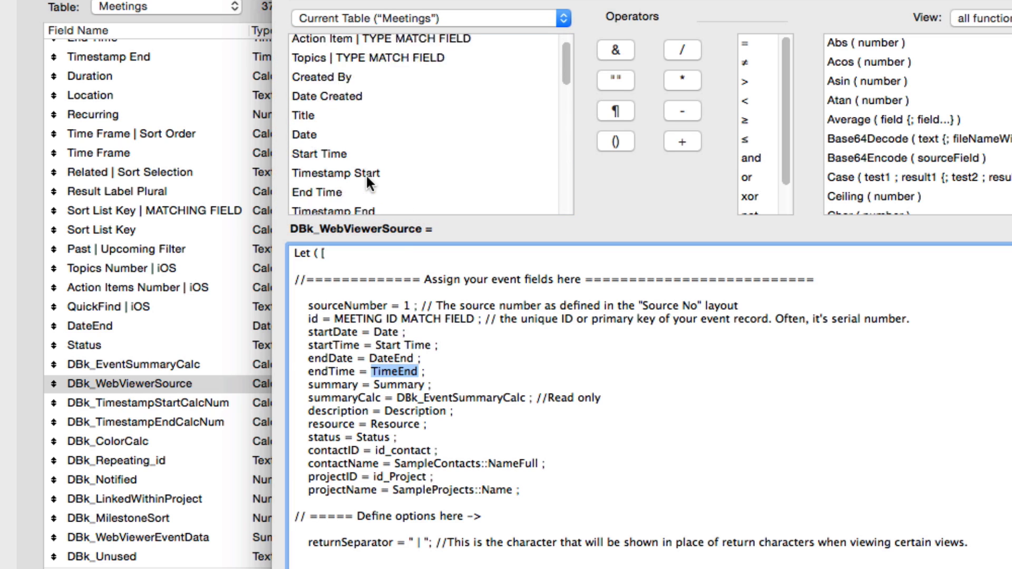
{"action": "double_click", "coordinate": [340, 151]}
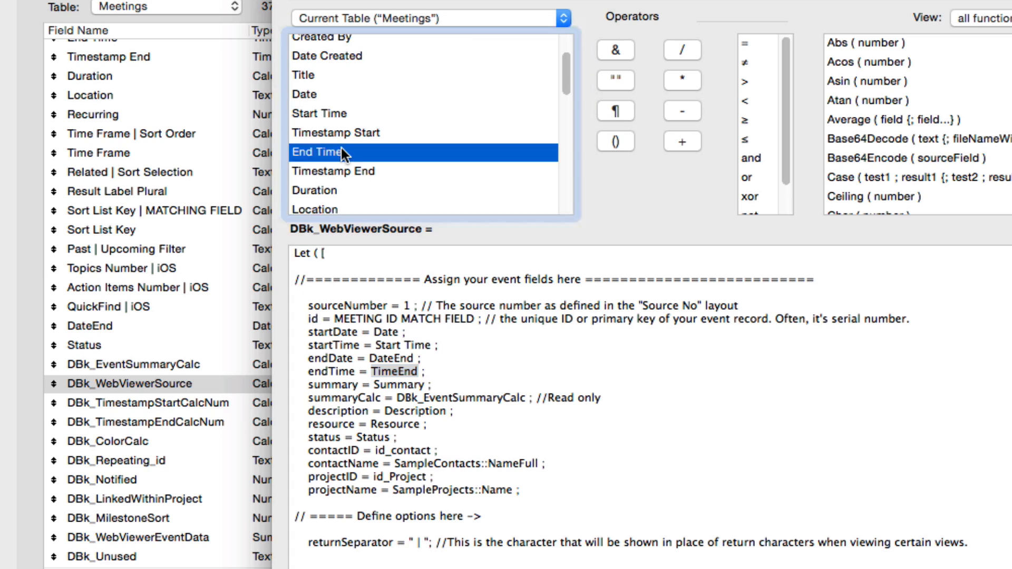
Step: In the DBk_WebViewerSource formula, assign the Title field to summary and the Location field to description
{"action": "double_click", "coordinate": [390, 385]}
{"action": "scroll", "coordinate": [393, 154], "scroll_direction": "down", "scroll_amount": 2}
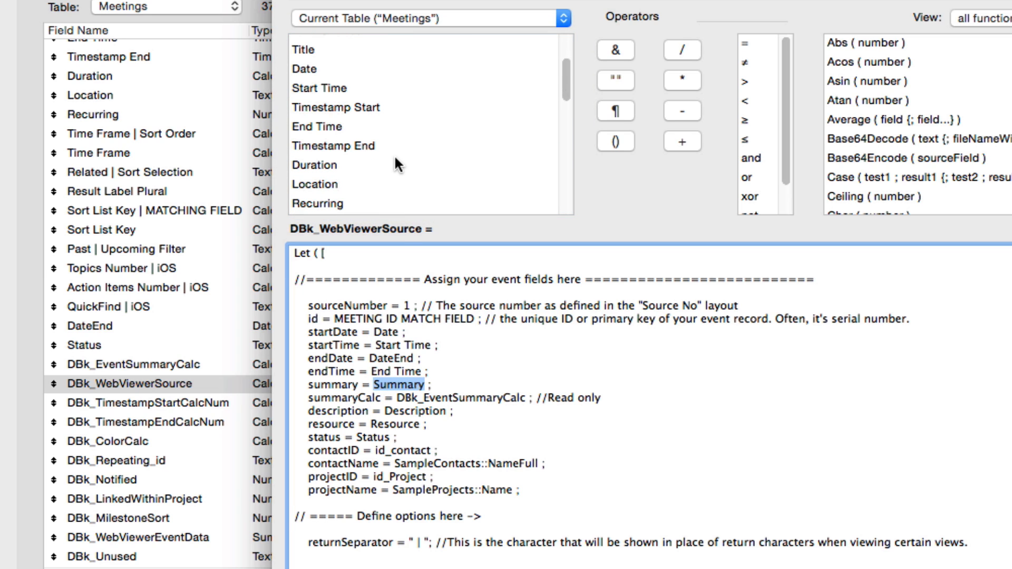
{"action": "scroll", "coordinate": [358, 121], "scroll_direction": "up", "scroll_amount": 5}
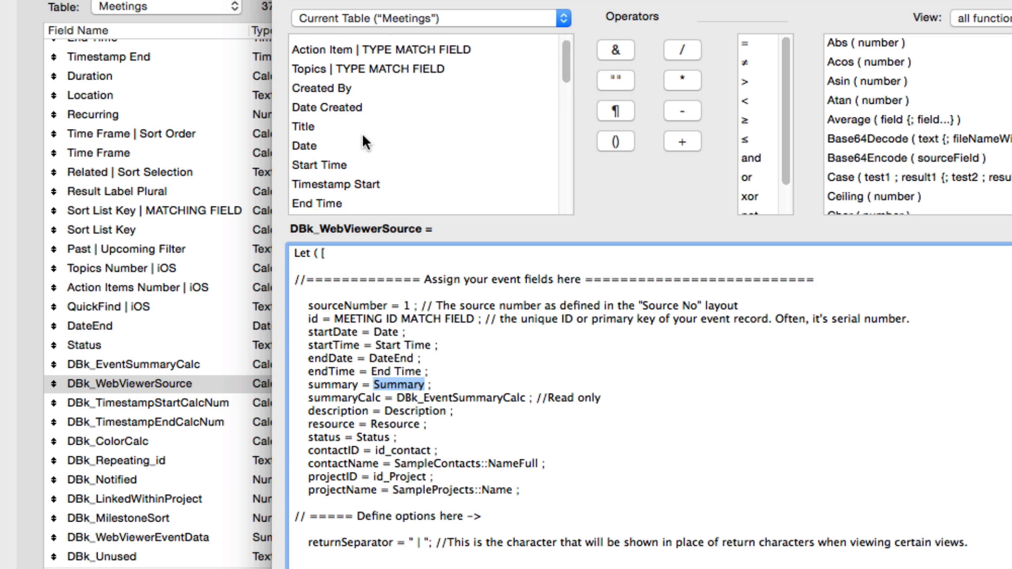
{"action": "double_click", "coordinate": [343, 138]}
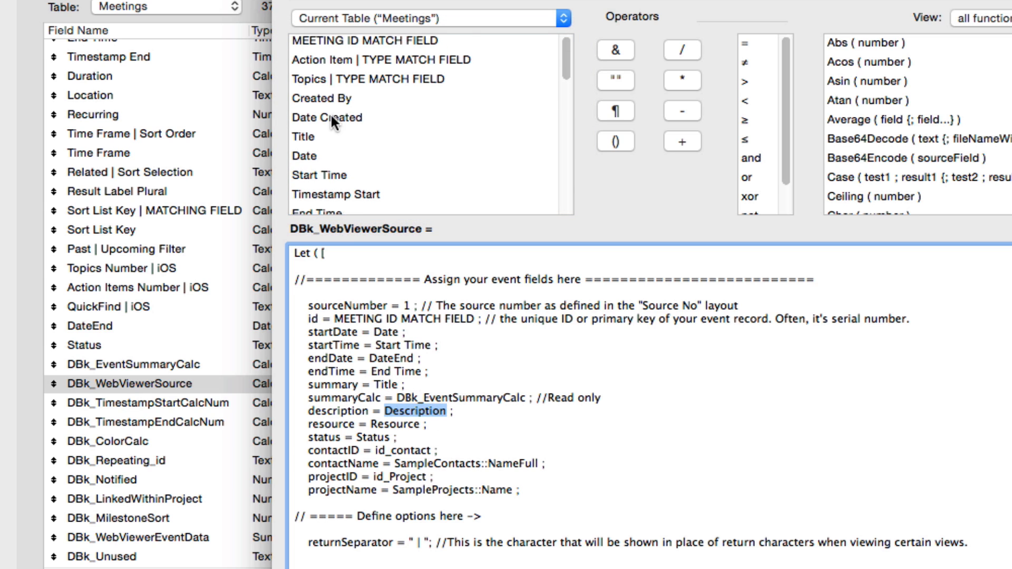
{"action": "scroll", "coordinate": [330, 113], "scroll_direction": "down", "scroll_amount": 5}
{"action": "double_click", "coordinate": [334, 179]}
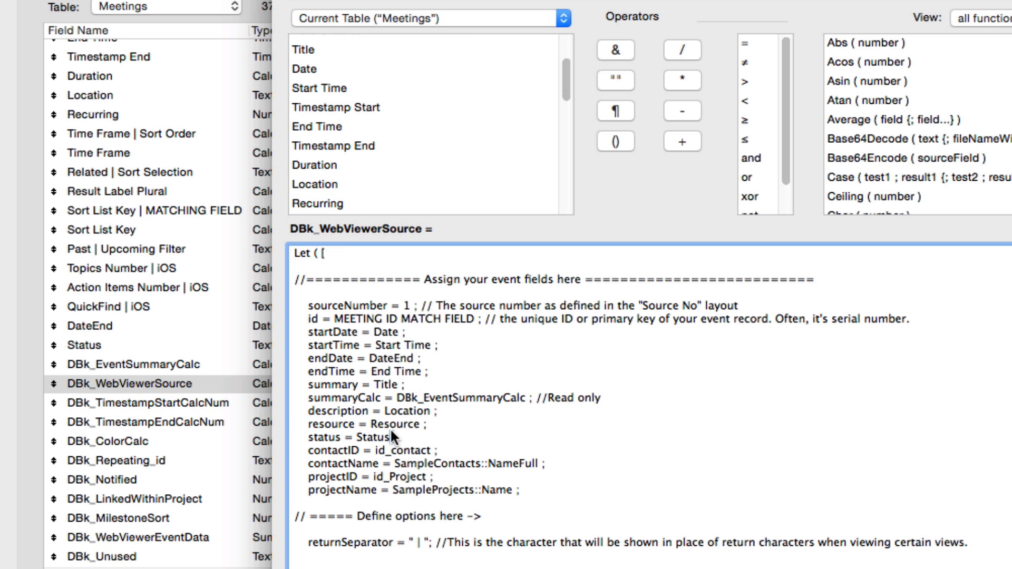
Step: Assign DBk_Unused to the resource, contactID and contactName variables in the DBk_WebViewerSource formula
{"action": "scroll", "coordinate": [355, 153], "scroll_direction": "down", "scroll_amount": 8}
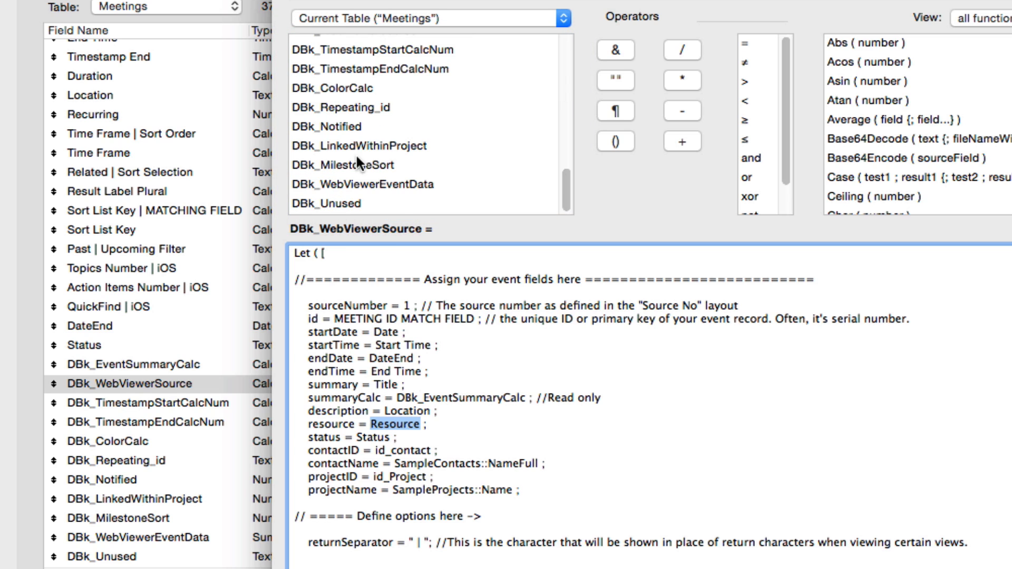
{"action": "double_click", "coordinate": [327, 201]}
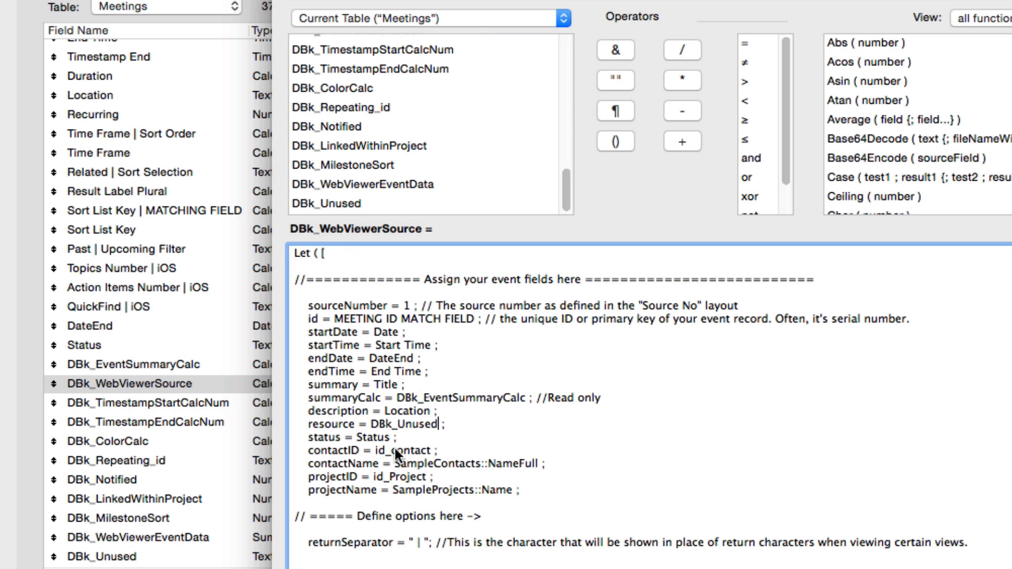
{"action": "double_click", "coordinate": [412, 451]}
{"action": "double_click", "coordinate": [340, 203]}
{"action": "left_click_drag", "start_coordinate": [537, 463], "coordinate": [409, 464]}
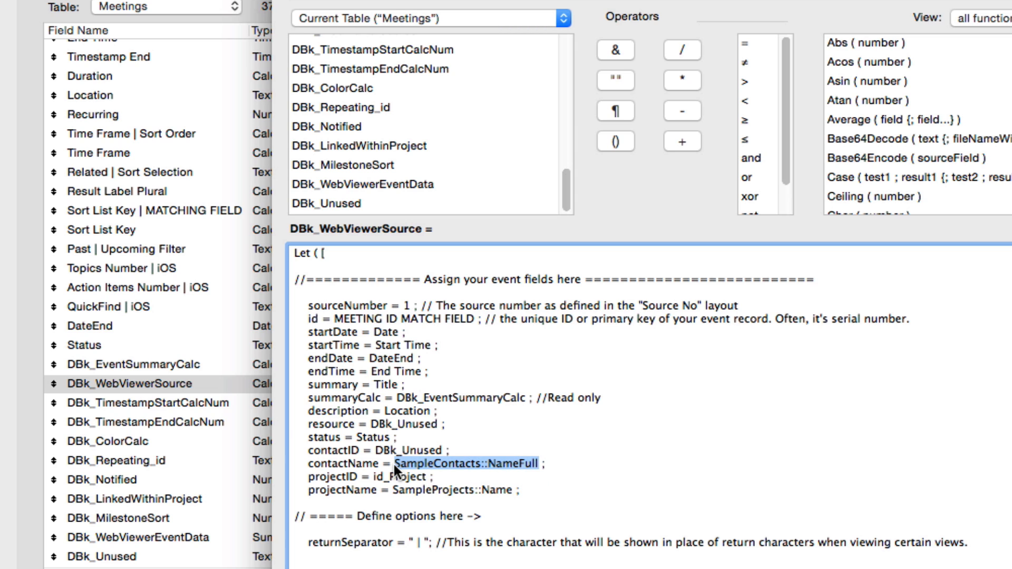
{"action": "double_click", "coordinate": [354, 203]}
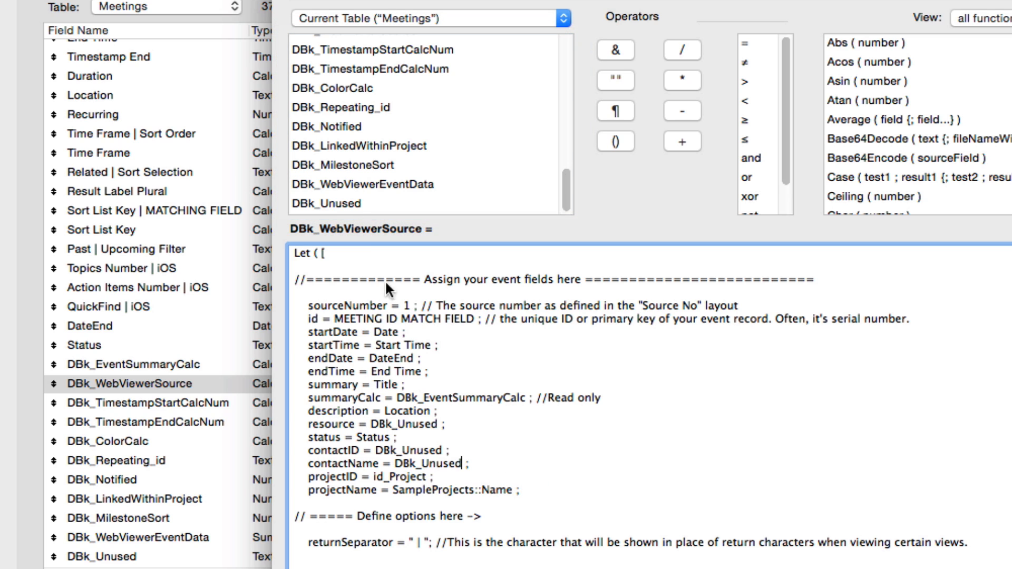
Step: Assign DBk_Unused to the projectID and projectName variables in the DBk_WebViewerSource formula, and accept the calculation
{"action": "double_click", "coordinate": [407, 479]}
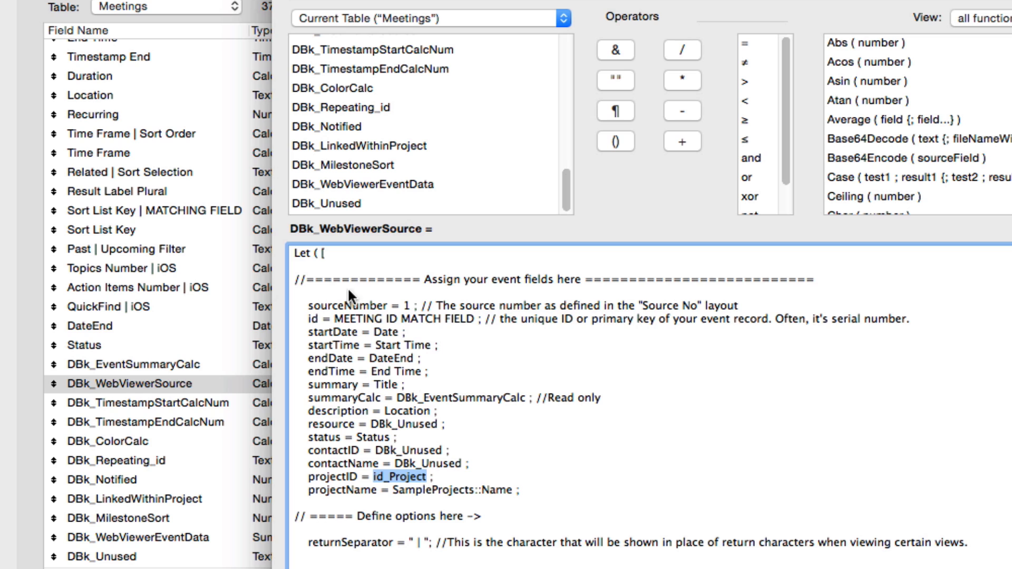
{"action": "double_click", "coordinate": [339, 204]}
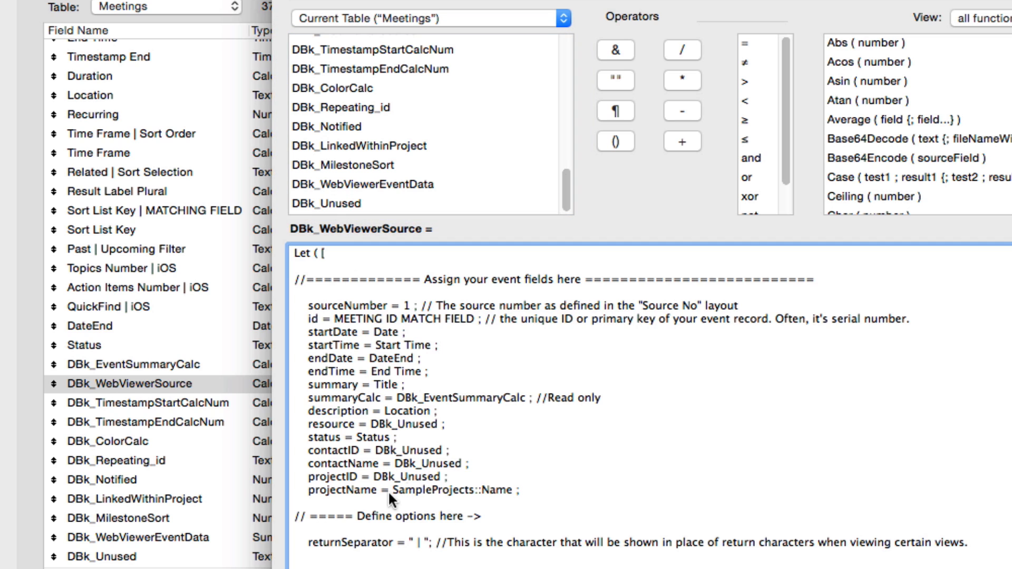
{"action": "left_click_drag", "start_coordinate": [393, 488], "coordinate": [508, 490]}
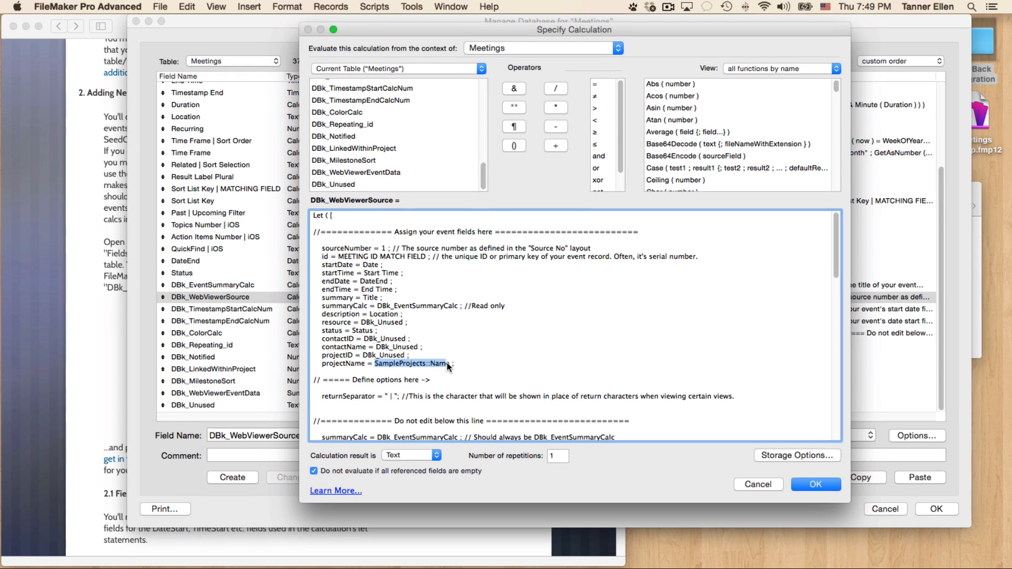
{"action": "double_click", "coordinate": [321, 184]}
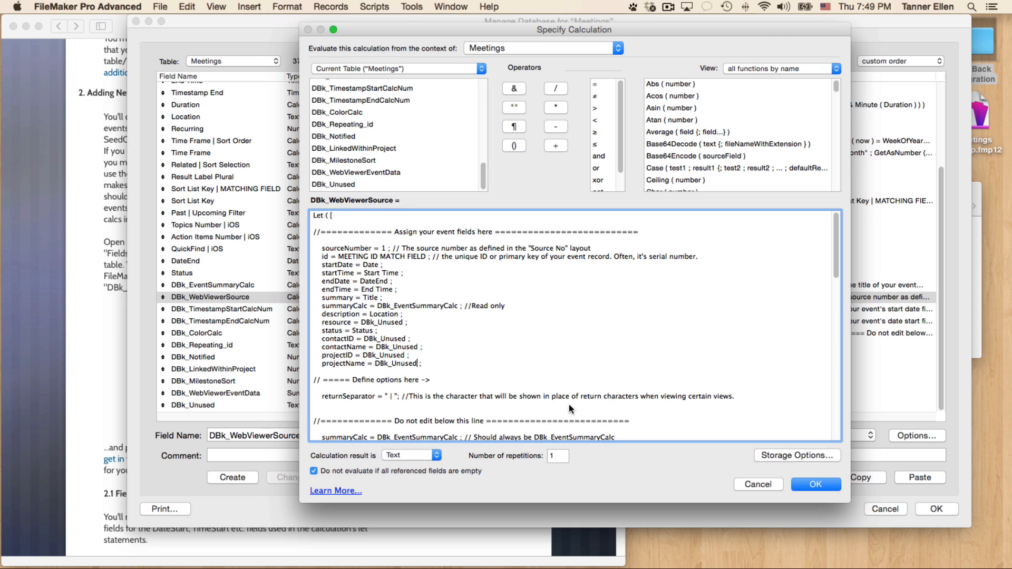
{"action": "left_click", "coordinate": [834, 486]}
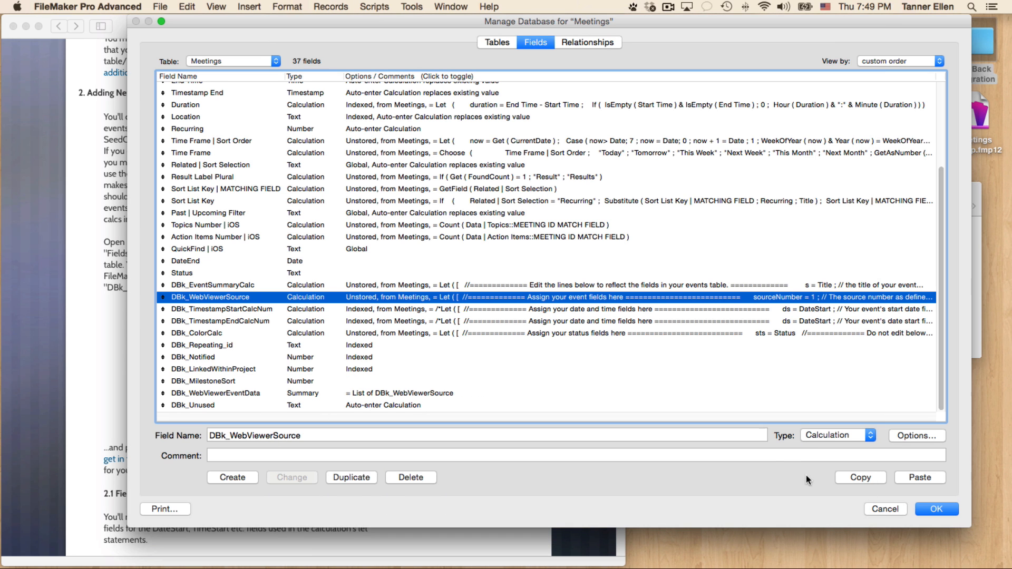
Step: Open the DBk_TimestampStartCalcNum calculation and remove its enclosing /* and */ comment markers
{"action": "double_click", "coordinate": [600, 308]}
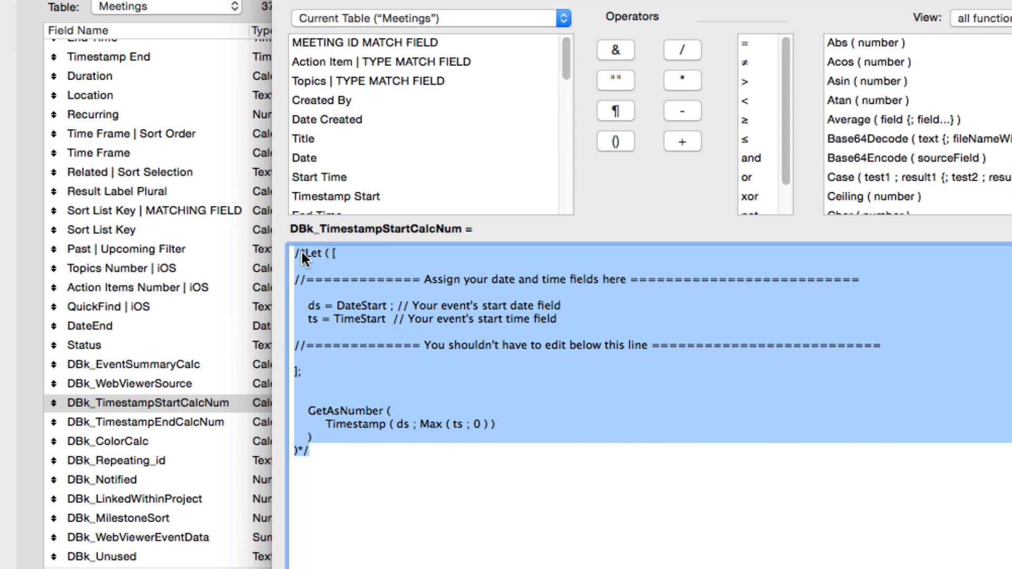
{"action": "left_click", "coordinate": [301, 250]}
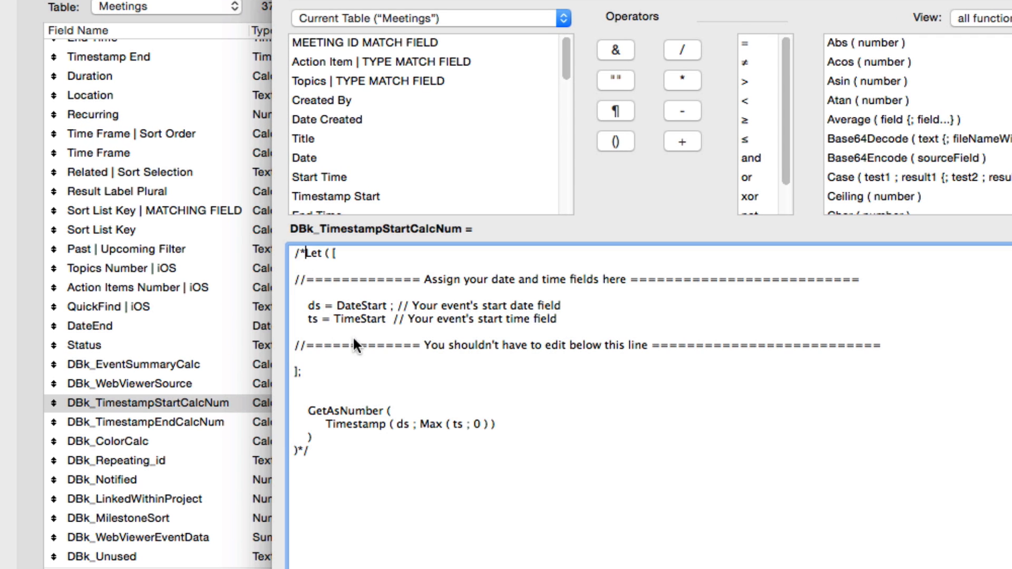
{"action": "key", "text": "BackSpace"}
{"action": "key", "text": "BackSpace"}
{"action": "left_click", "coordinate": [310, 451]}
{"action": "key", "text": "BackSpace"}
{"action": "key", "text": "BackSpace"}
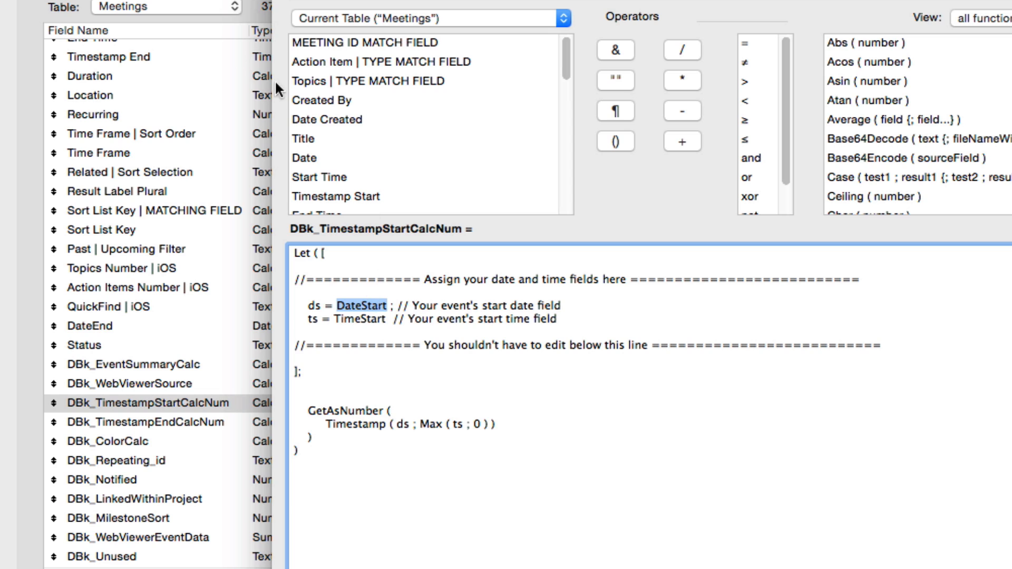
Step: In the DBk_TimestampStartCalcNum formula, assign the Date field to ds and the Start Time field to ts, and accept the calculation
{"action": "double_click", "coordinate": [311, 156]}
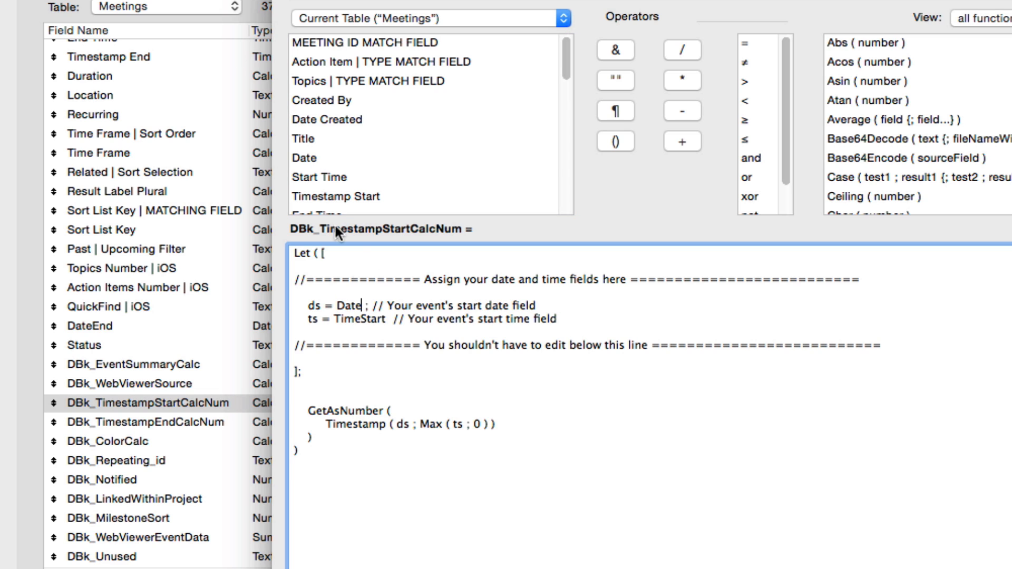
{"action": "double_click", "coordinate": [354, 315]}
{"action": "double_click", "coordinate": [326, 176]}
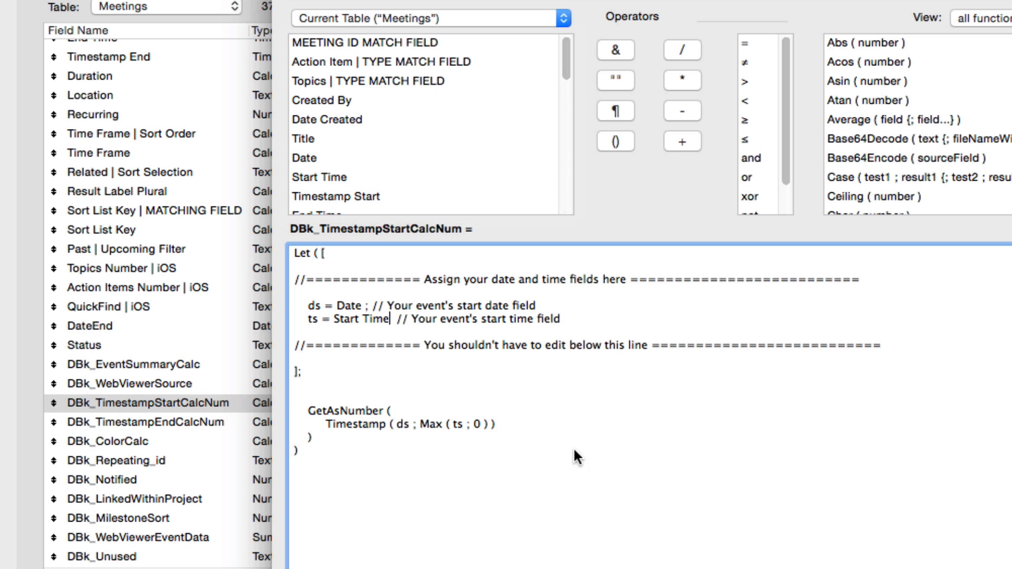
{"action": "key", "text": "Return"}
Step: Open the DBk_TimestampEndCalcNum calculation and remove its enclosing /* and */ comment markers
{"action": "double_click", "coordinate": [314, 422]}
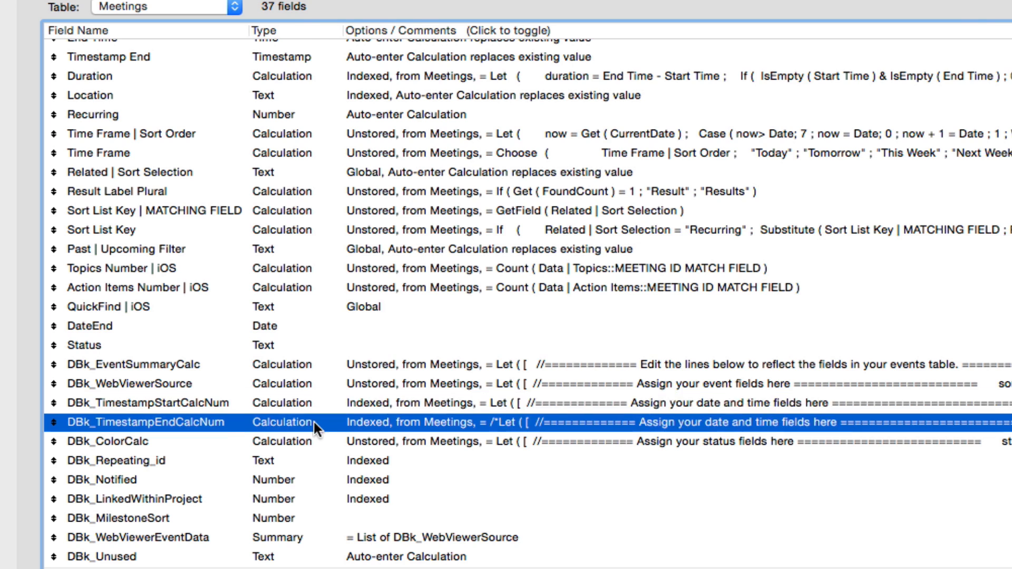
{"action": "left_click", "coordinate": [302, 250]}
{"action": "key", "text": "BackSpace"}
{"action": "key", "text": "BackSpace"}
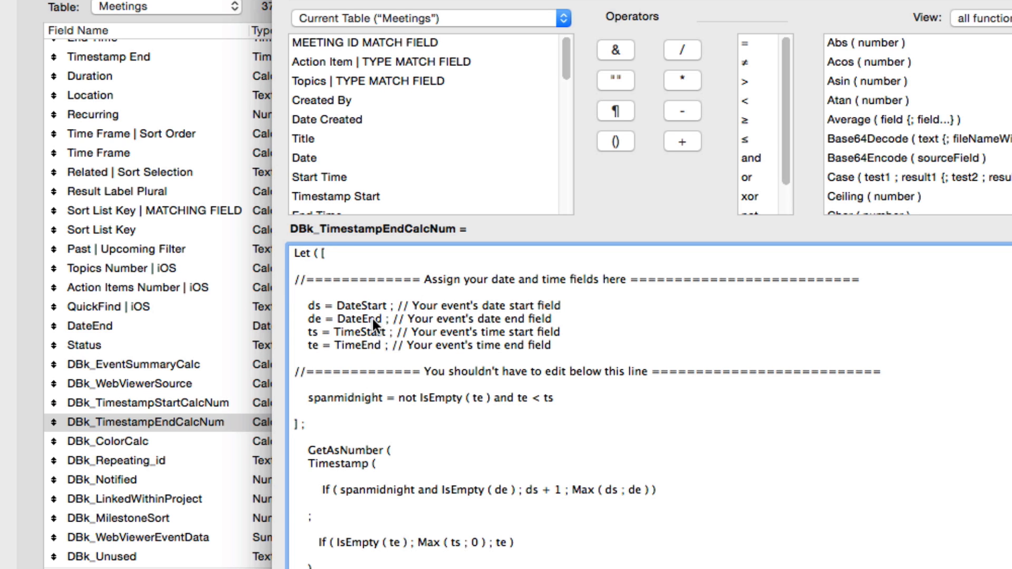
Step: In the DBk_TimestampEndCalcNum formula, assign Date to ds, Start Time to ts and End Time to te, and accept the calculation
{"action": "double_click", "coordinate": [304, 157]}
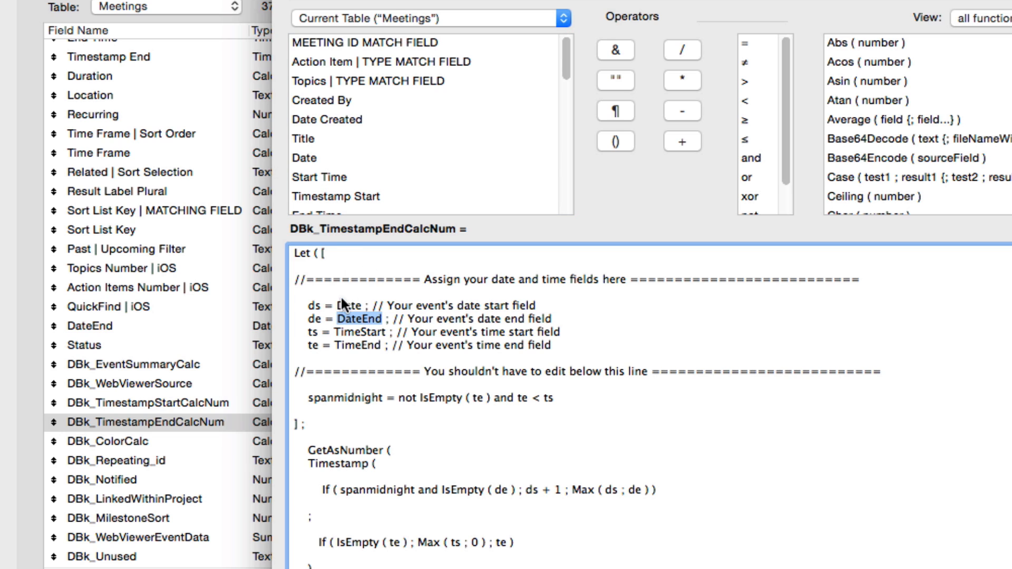
{"action": "double_click", "coordinate": [349, 172]}
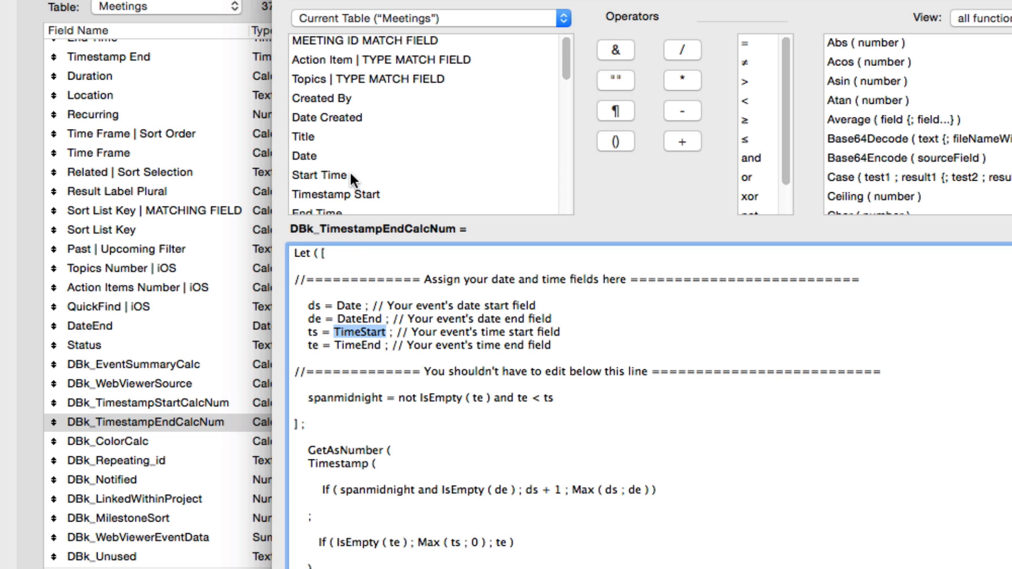
{"action": "scroll", "coordinate": [331, 185], "scroll_direction": "down", "scroll_amount": 1}
{"action": "double_click", "coordinate": [330, 190]}
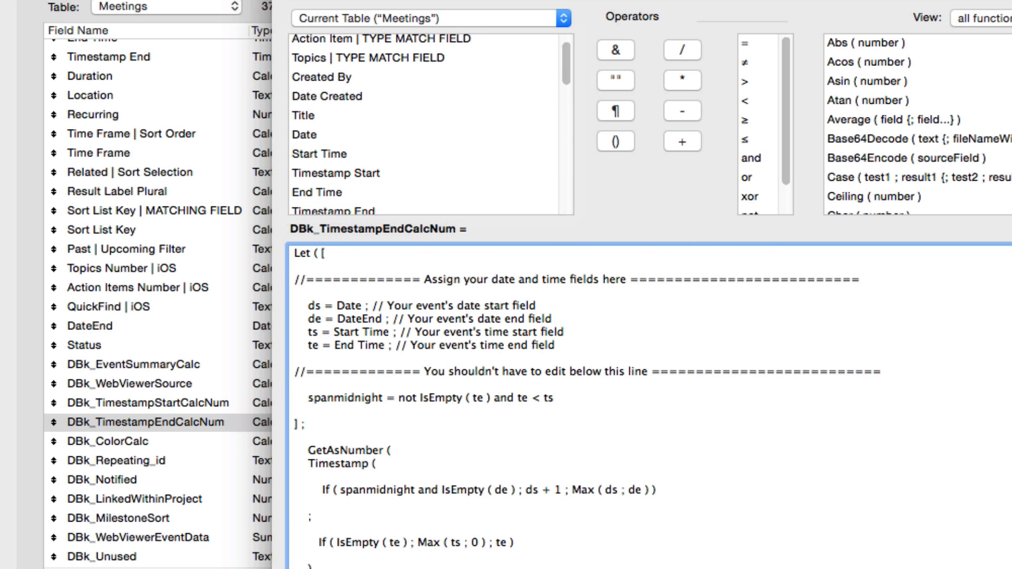
{"action": "key", "text": "KP_Enter"}
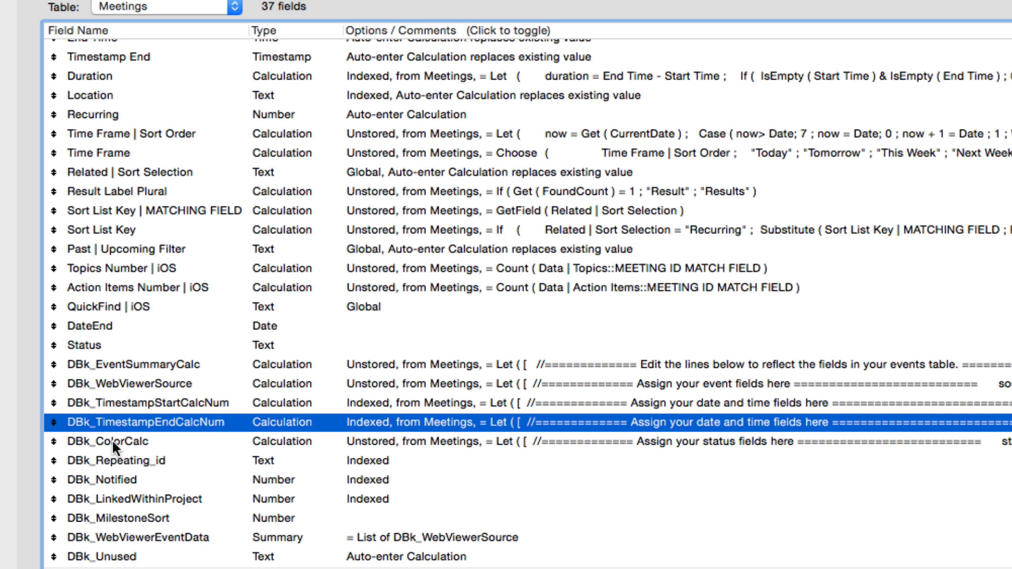
Step: Open the DBk_ColorCalc calculation, check its status field assignment, and close it
{"action": "double_click", "coordinate": [135, 441]}
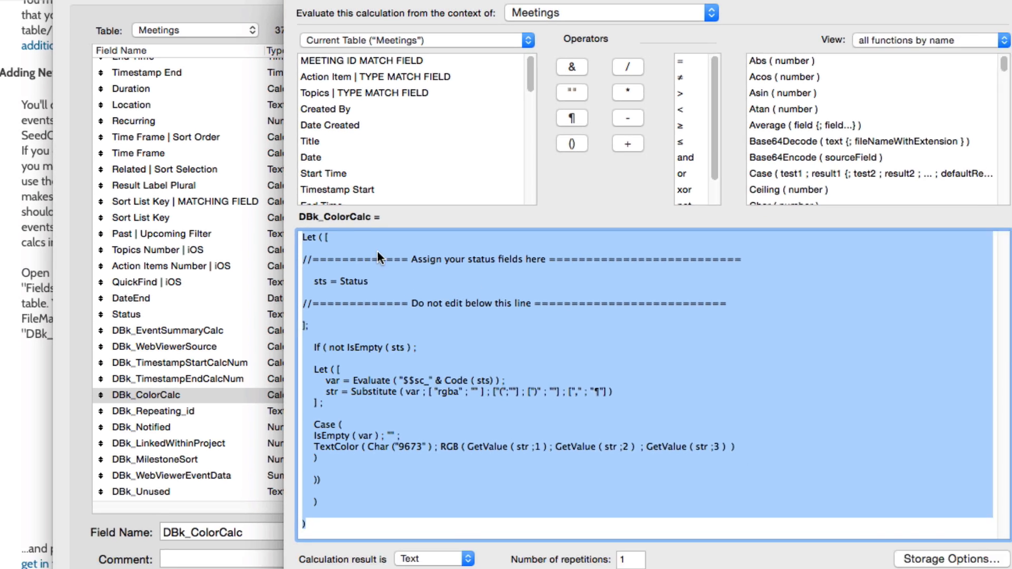
{"action": "left_click", "coordinate": [801, 479]}
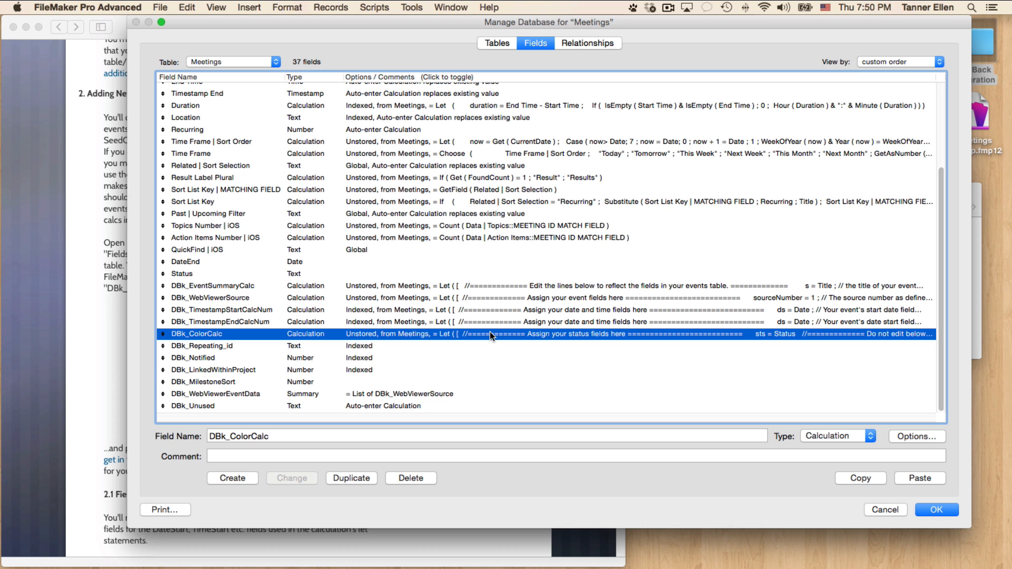
Step: Switch to the integration guide in Safari and copy the Case calculation from section 2.2, Auto-Enter Calcs for Times
{"action": "left_click", "coordinate": [95, 321]}
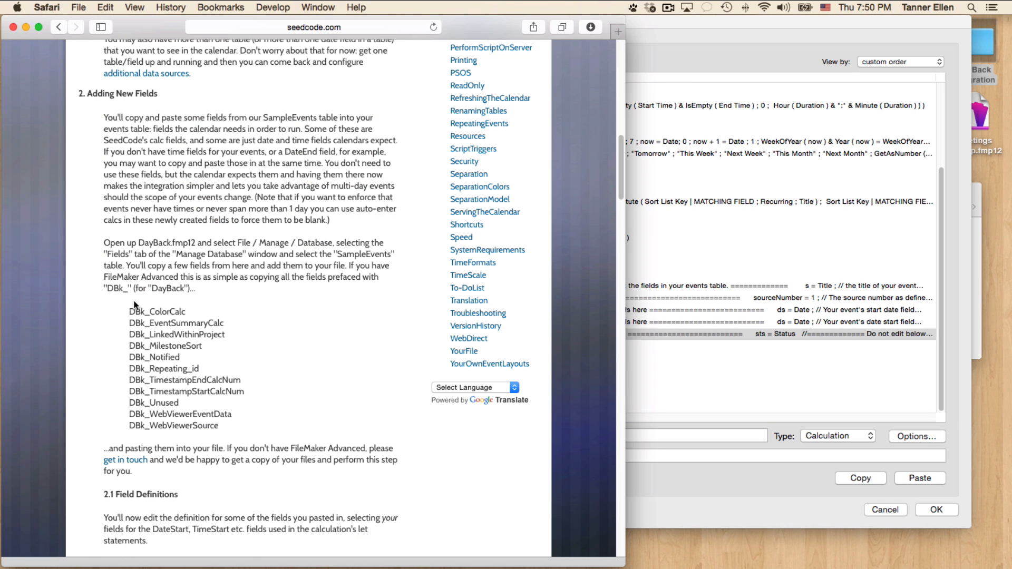
{"action": "scroll", "coordinate": [135, 305], "scroll_direction": "down", "scroll_amount": 4}
{"action": "scroll", "coordinate": [131, 301], "scroll_direction": "down", "scroll_amount": 3}
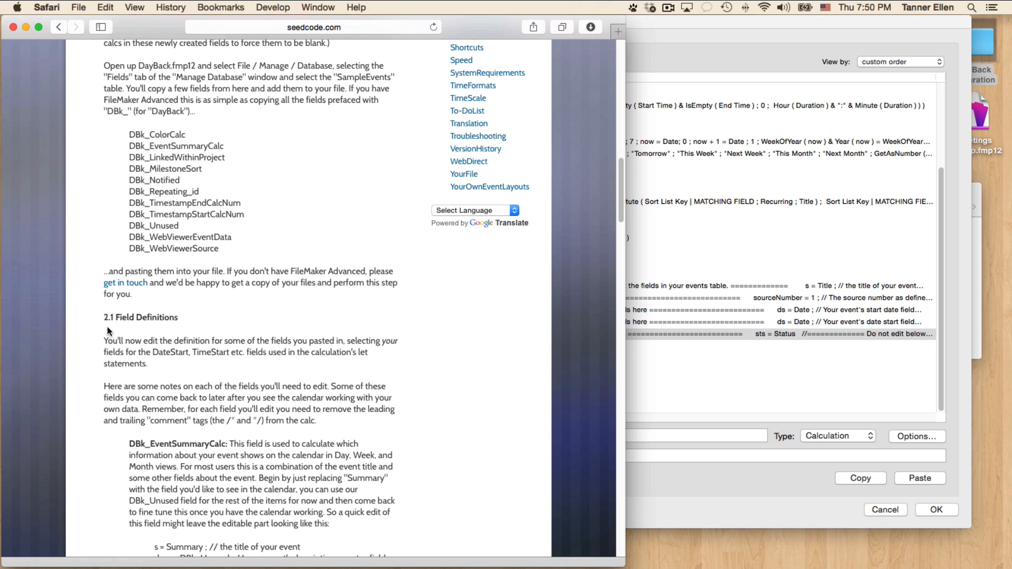
{"action": "scroll", "coordinate": [133, 357], "scroll_direction": "down", "scroll_amount": 5}
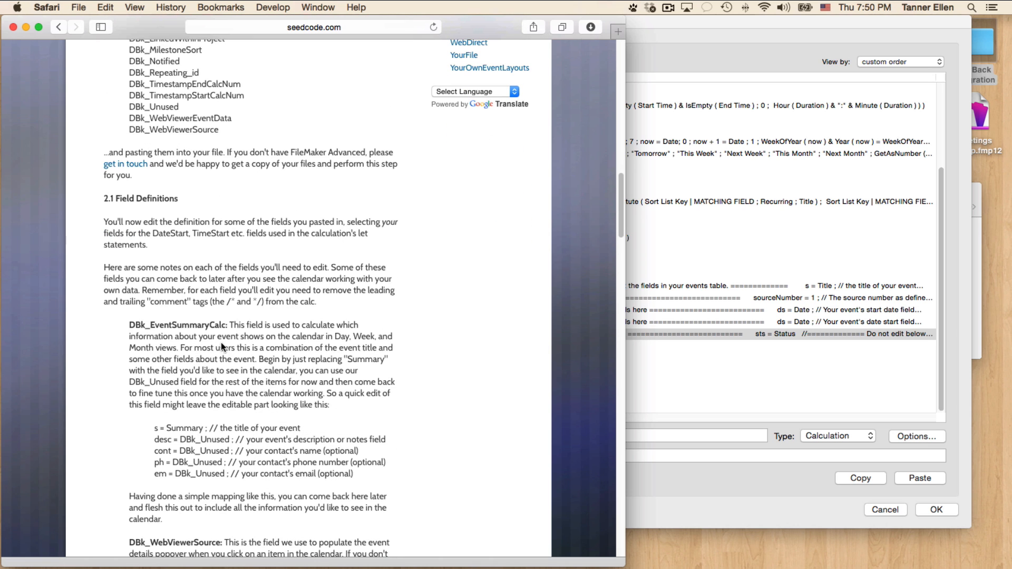
{"action": "scroll", "coordinate": [207, 361], "scroll_direction": "down", "scroll_amount": 3}
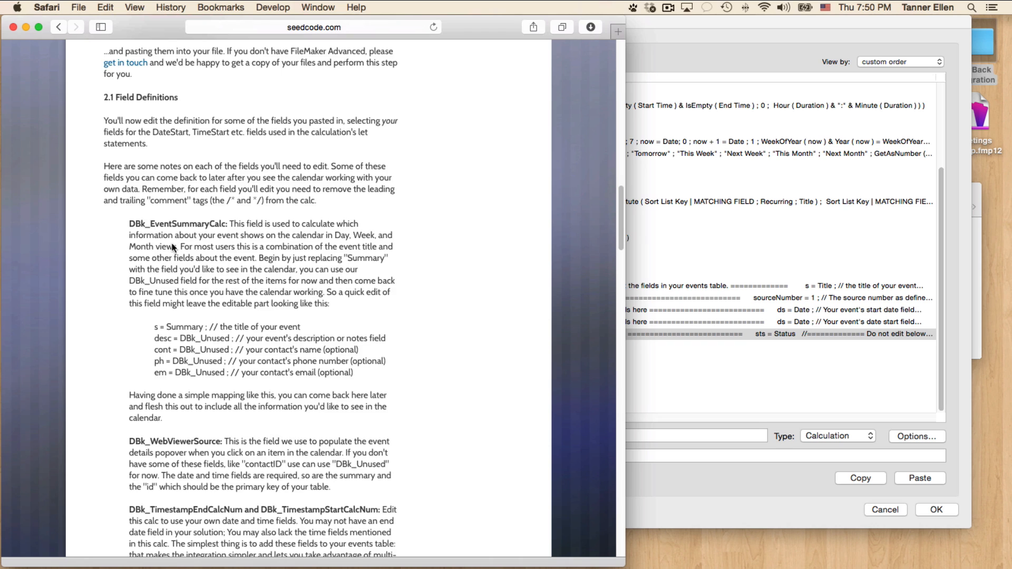
{"action": "scroll", "coordinate": [173, 246], "scroll_direction": "down", "scroll_amount": 7}
{"action": "scroll", "coordinate": [173, 322], "scroll_direction": "down", "scroll_amount": 1}
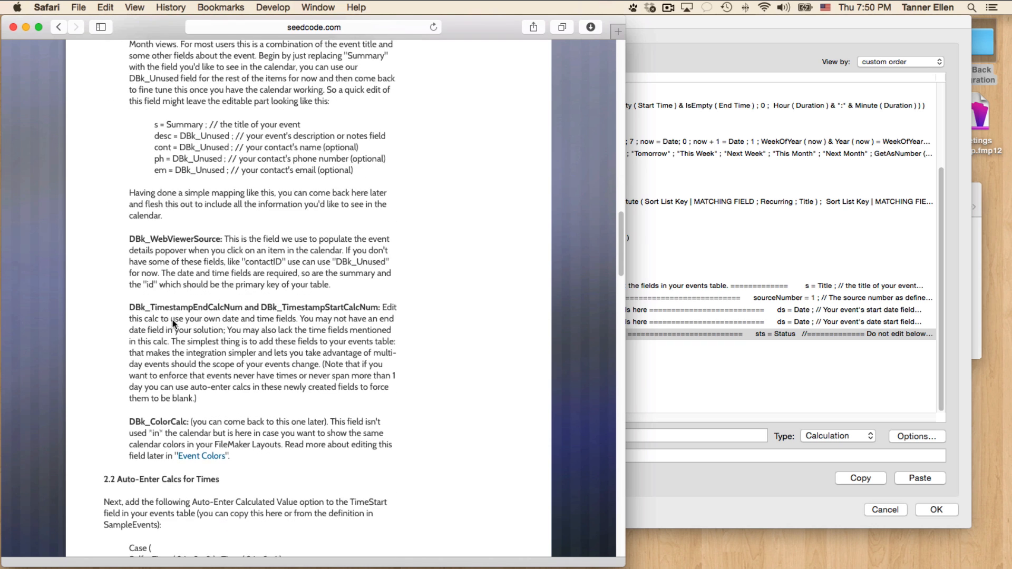
{"action": "scroll", "coordinate": [172, 319], "scroll_direction": "down", "scroll_amount": 2}
{"action": "scroll", "coordinate": [150, 381], "scroll_direction": "down", "scroll_amount": 4}
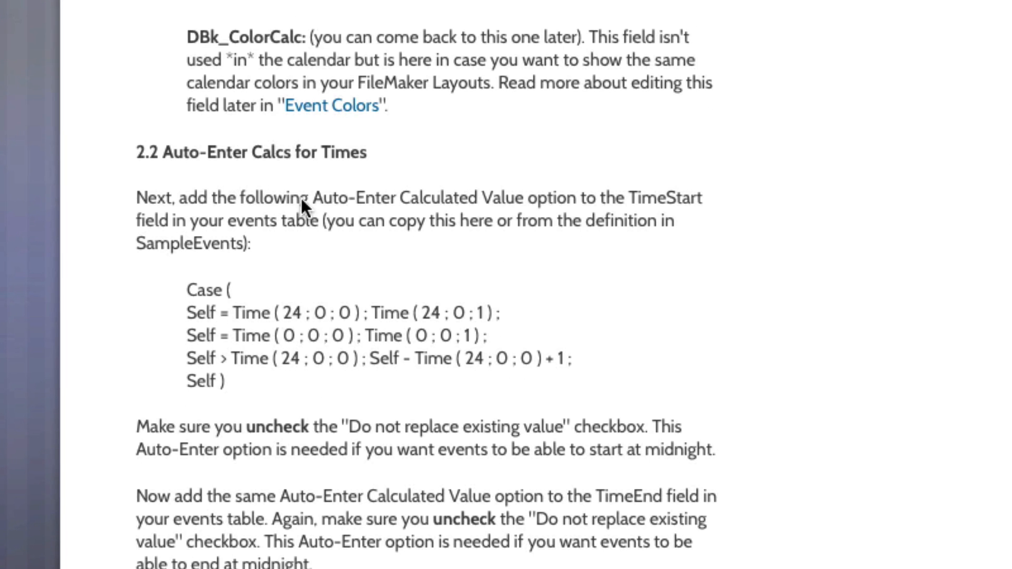
{"action": "scroll", "coordinate": [333, 224], "scroll_direction": "down", "scroll_amount": 2}
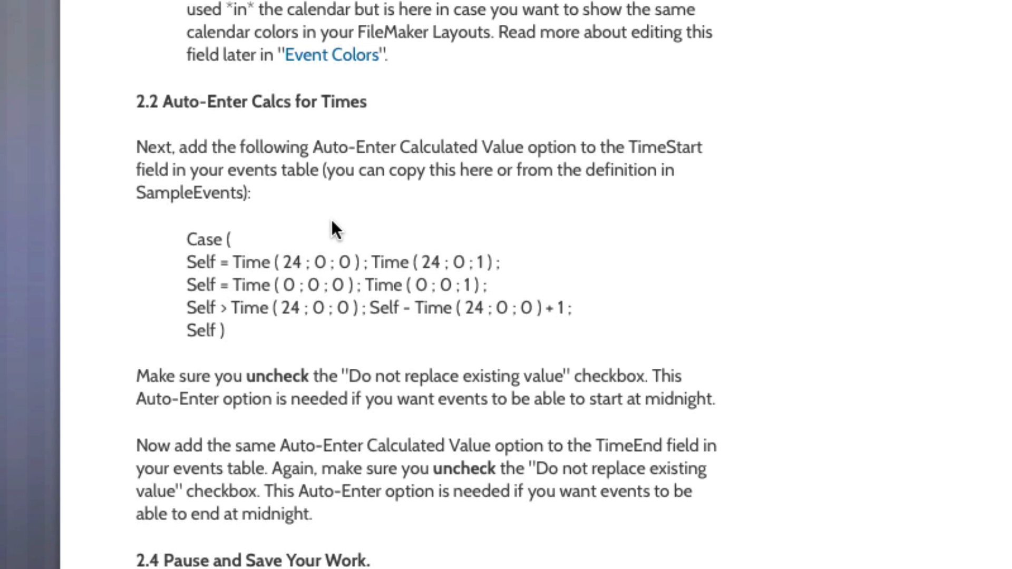
{"action": "left_click_drag", "start_coordinate": [226, 316], "coordinate": [80, 239]}
{"action": "key", "text": "cmd+c"}
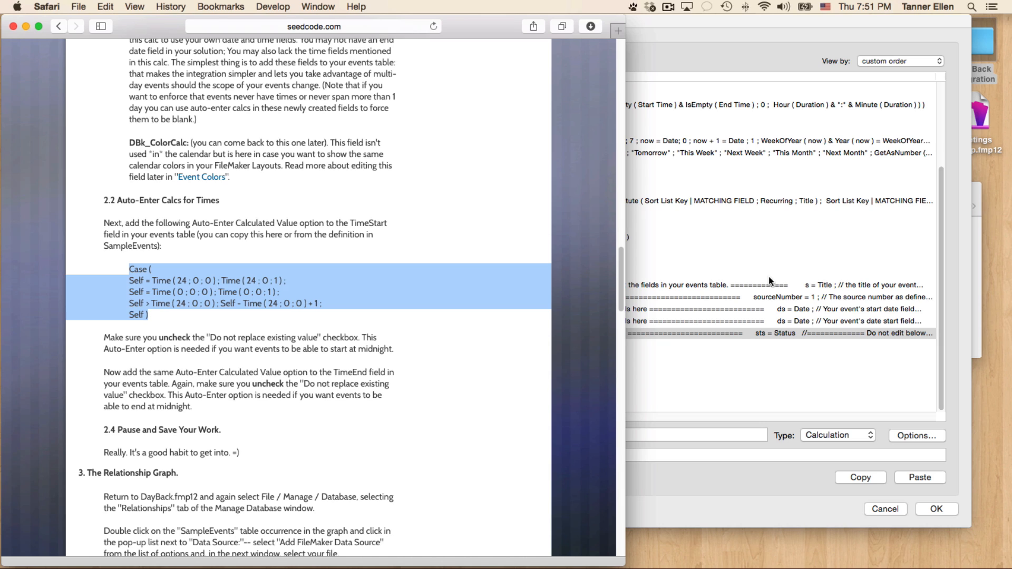
Step: Back in FileMaker, replace the Start Time field's auto-enter calculation with the copied Case formula and accept the field options
{"action": "left_click", "coordinate": [777, 356]}
{"action": "scroll", "coordinate": [221, 190], "scroll_direction": "up", "scroll_amount": 5}
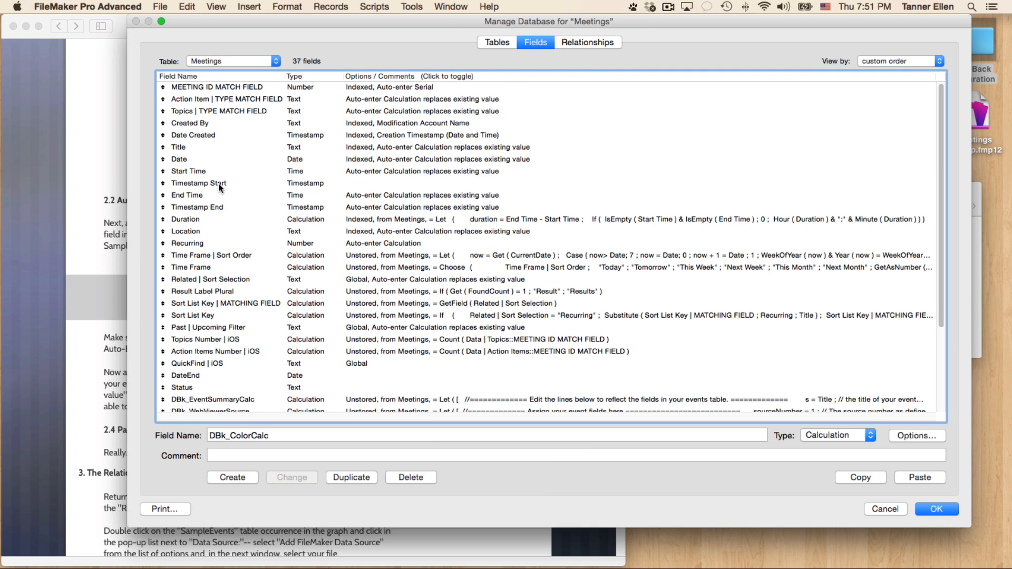
{"action": "double_click", "coordinate": [192, 183]}
{"action": "left_click", "coordinate": [547, 456]}
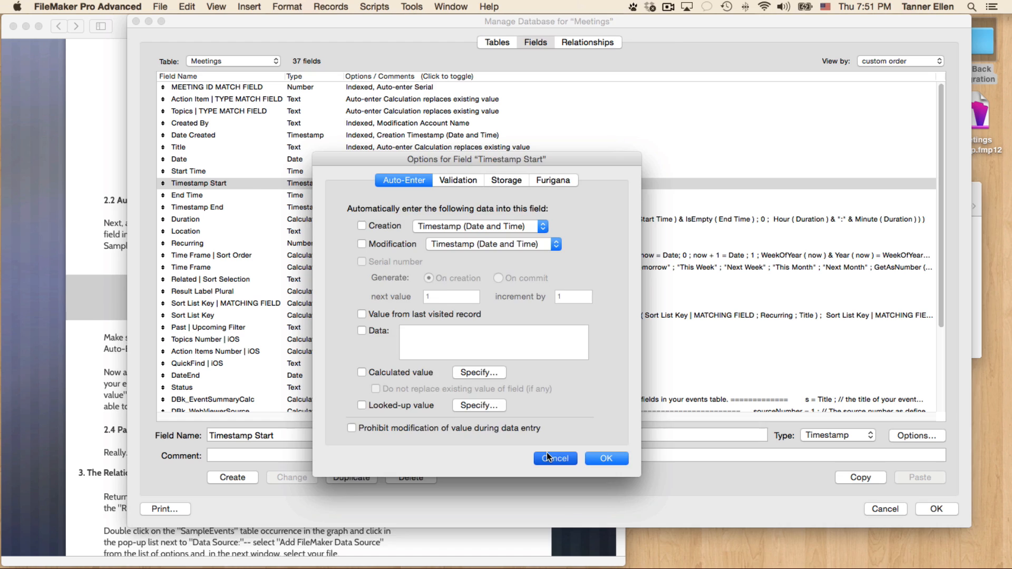
{"action": "double_click", "coordinate": [194, 173]}
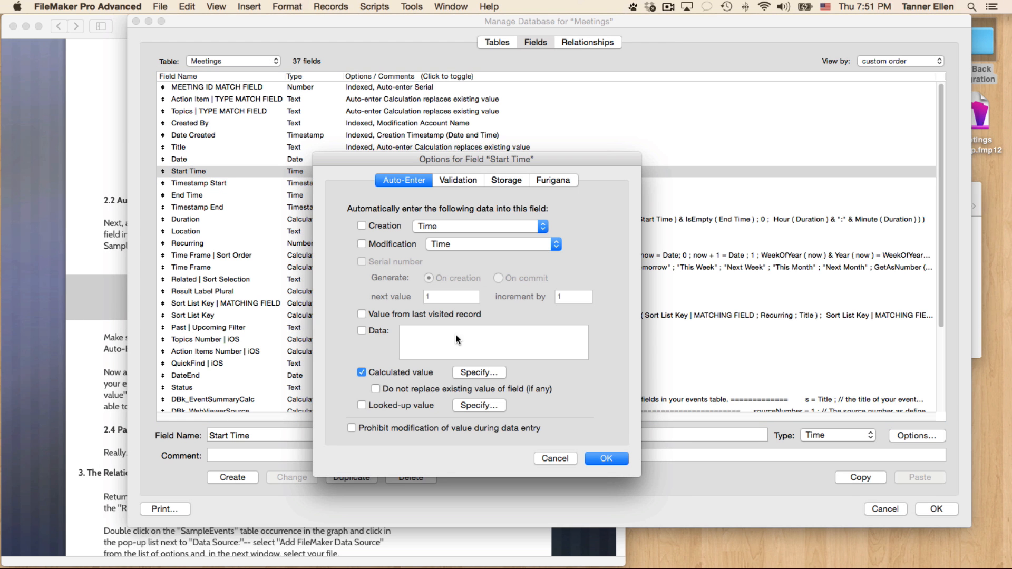
{"action": "left_click", "coordinate": [479, 372]}
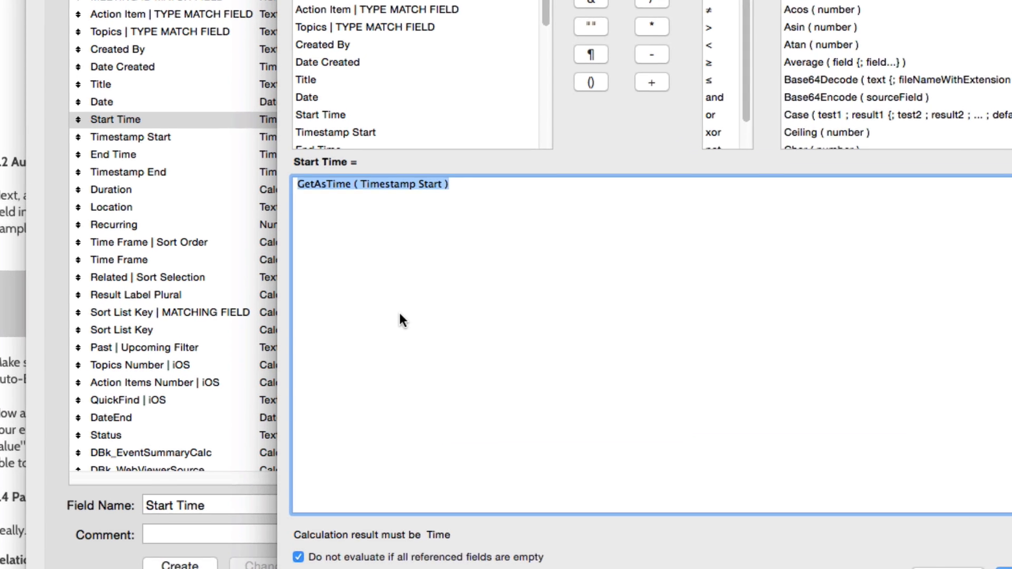
{"action": "type", "text": "Case ( Self = Time ( 24 ; 0 ; 0 ) ; Time ( 24 ; 0 ; 1 ) ; Self = Time ( 0 ; 0 ; 0 ) ; Time ( 0 ; 0 ; 1 ) ; Self = Time ( 0 ; 0 ; 0 ) ; Self - Time ( 24 ; 0 ; 0 ) + 1 ; Self )"}
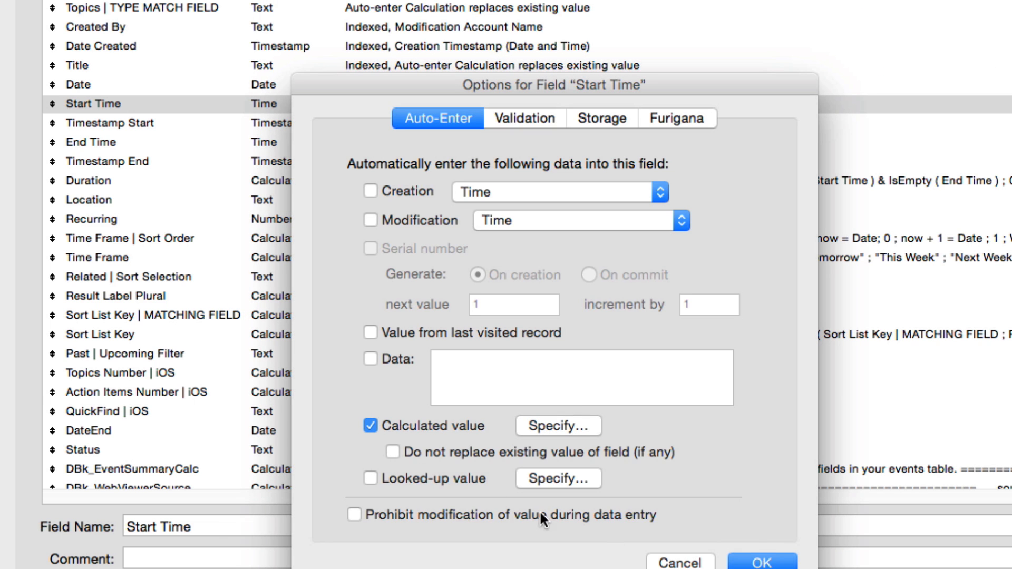
{"action": "left_click", "coordinate": [761, 560]}
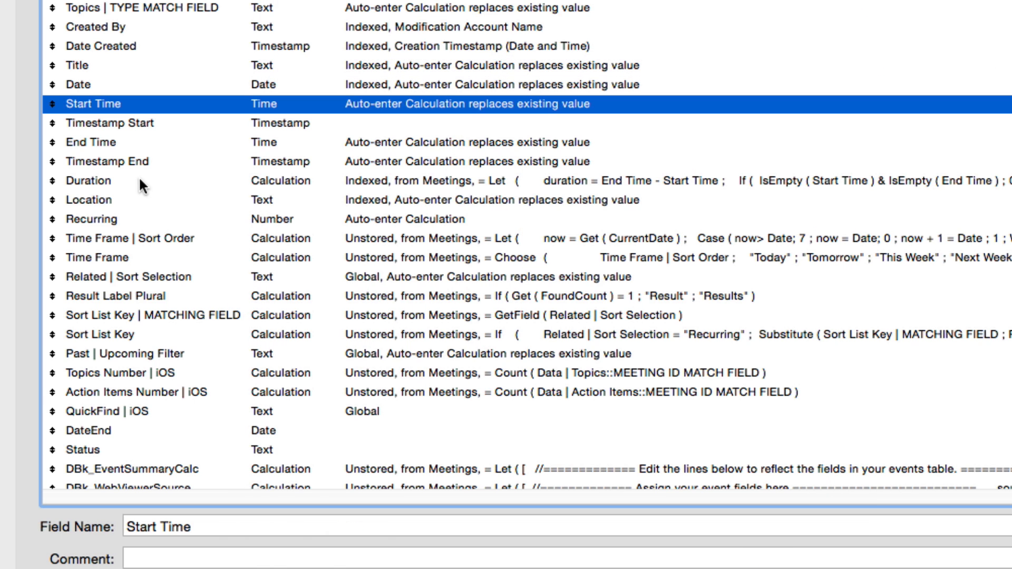
Step: Replace the End Time field's auto-enter calculation with the same Case formula and accept the field options
{"action": "double_click", "coordinate": [112, 140]}
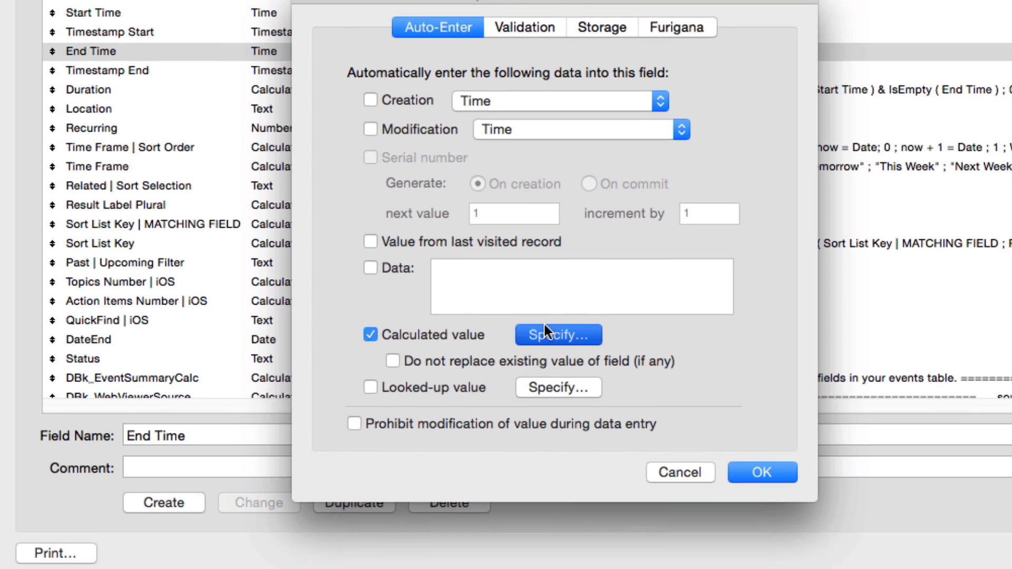
{"action": "left_click", "coordinate": [543, 333]}
{"action": "key", "text": "cmd+v"}
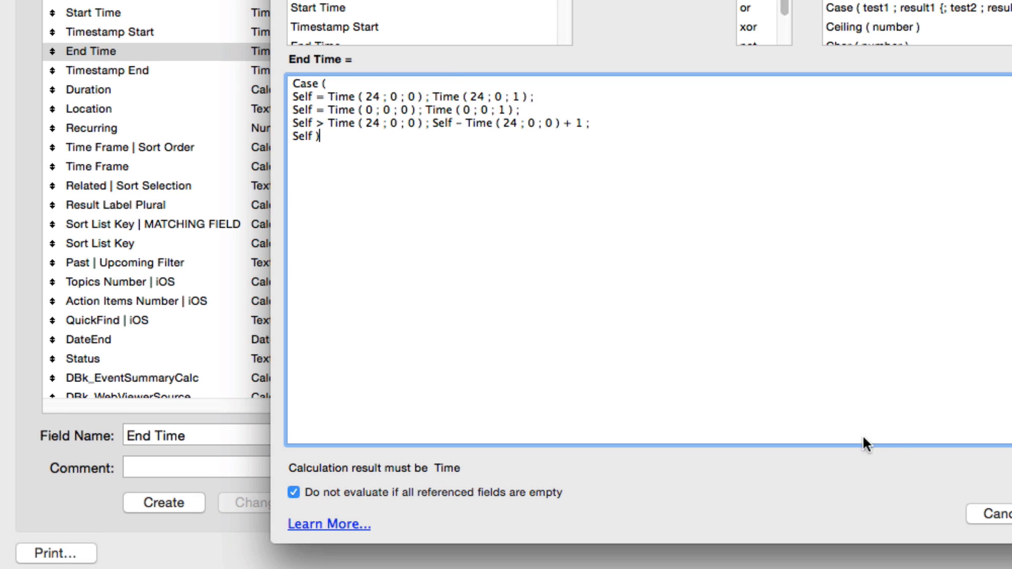
{"action": "key", "text": "Return"}
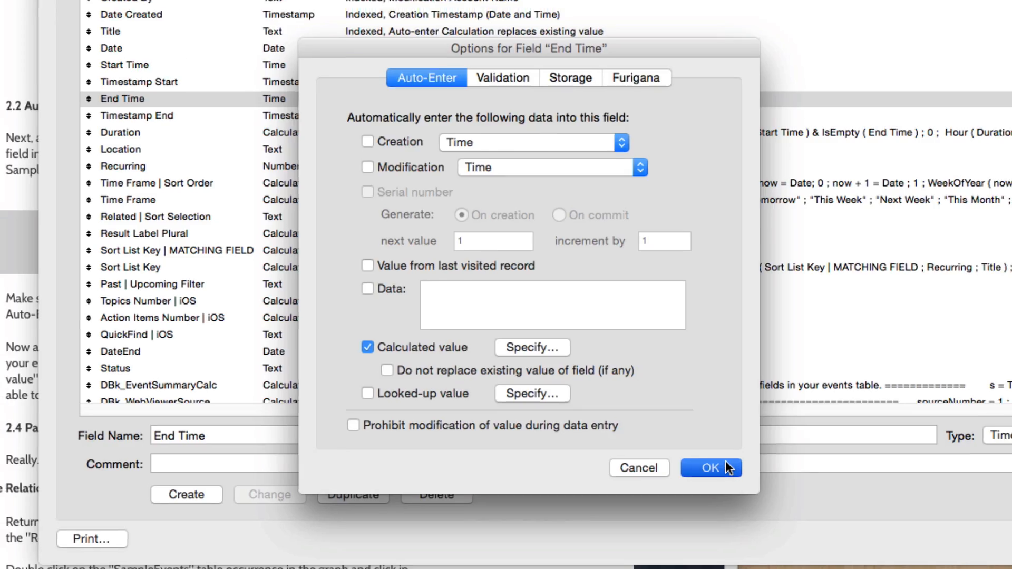
{"action": "left_click", "coordinate": [767, 470]}
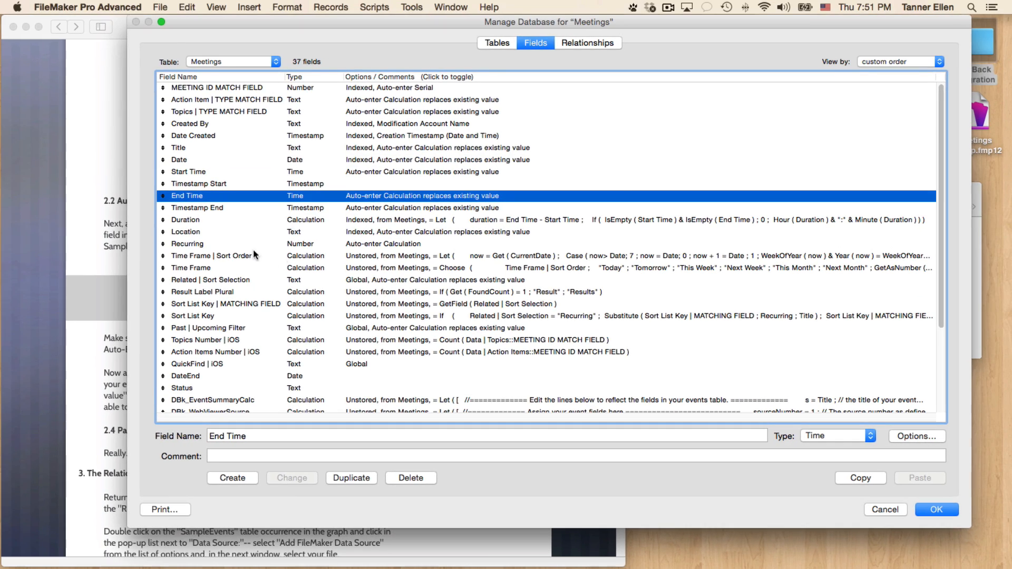
Step: Check section 2.4 of the Safari guide, and save the Meetings field definitions in FileMaker by accepting the database changes
{"action": "left_click", "coordinate": [62, 246]}
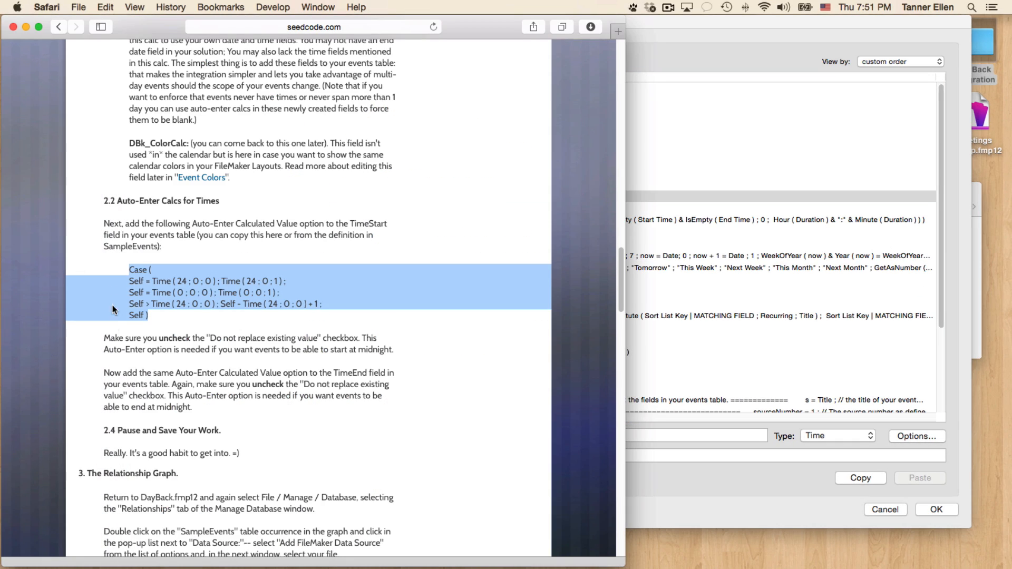
{"action": "scroll", "coordinate": [112, 324], "scroll_direction": "down", "scroll_amount": 3}
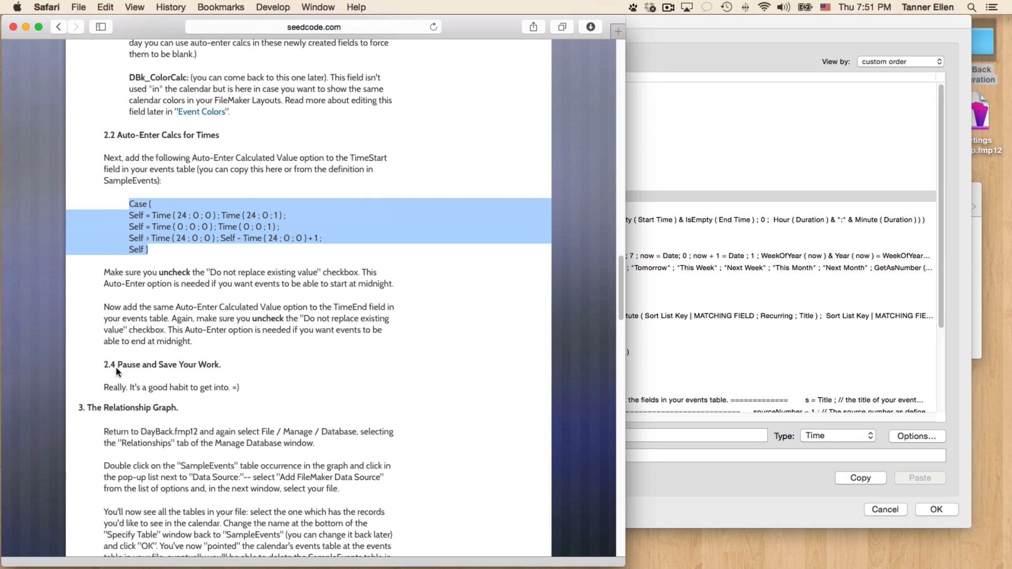
{"action": "left_click", "coordinate": [764, 482]}
{"action": "left_click", "coordinate": [940, 509]}
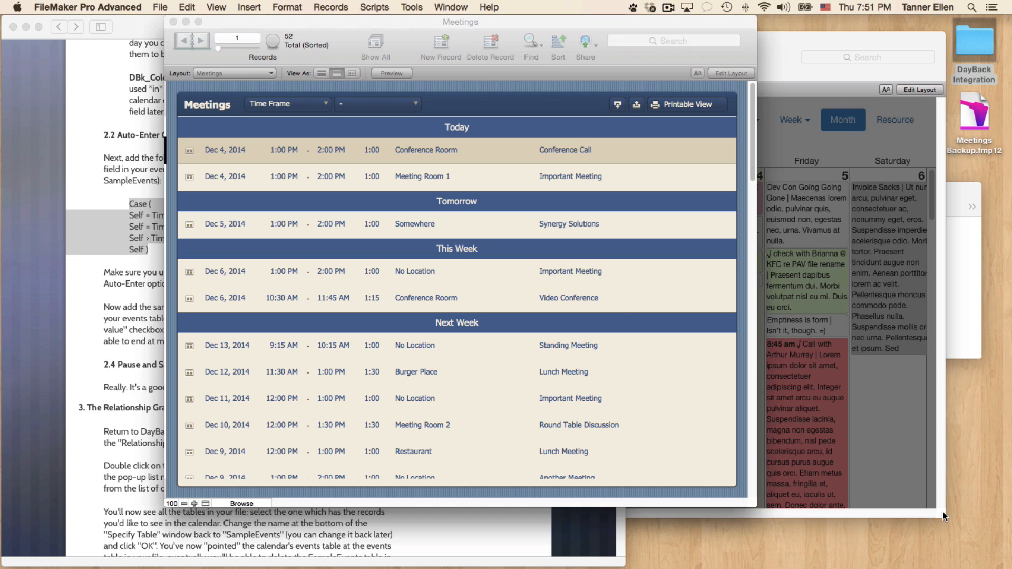
{"action": "left_click", "coordinate": [160, 7]}
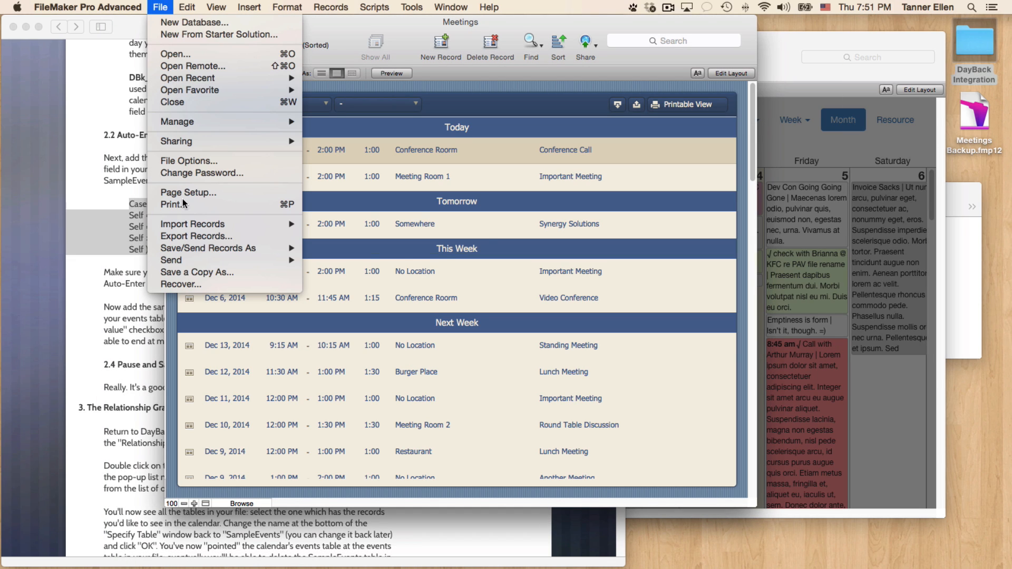
{"action": "left_click", "coordinate": [507, 17]}
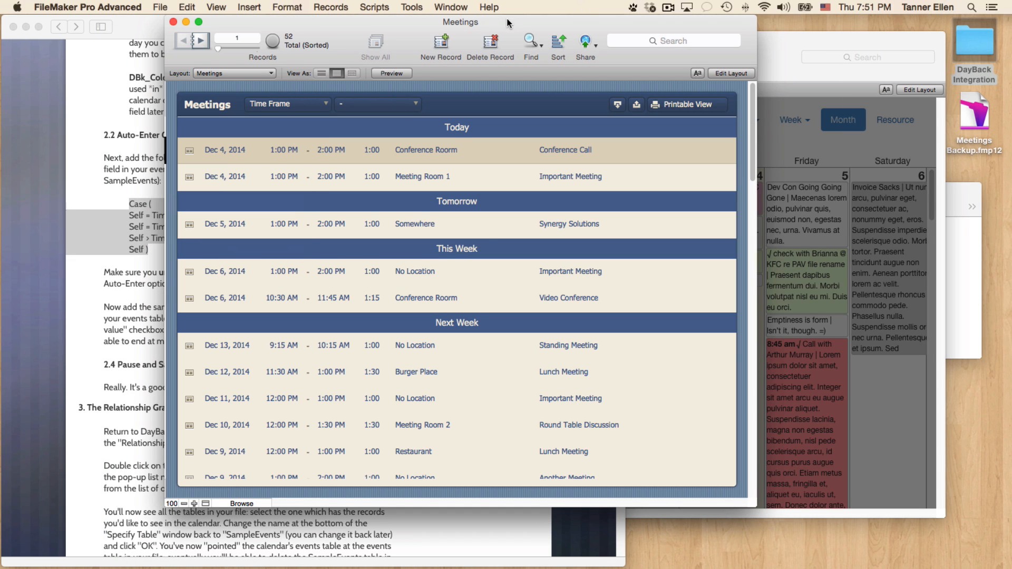
Step: Switch to the Safari guide and read section 3, The Relationship Graph, on pointing SampleEvents at another file
{"action": "left_click", "coordinate": [75, 308]}
{"action": "scroll", "coordinate": [88, 316], "scroll_direction": "down", "scroll_amount": 4}
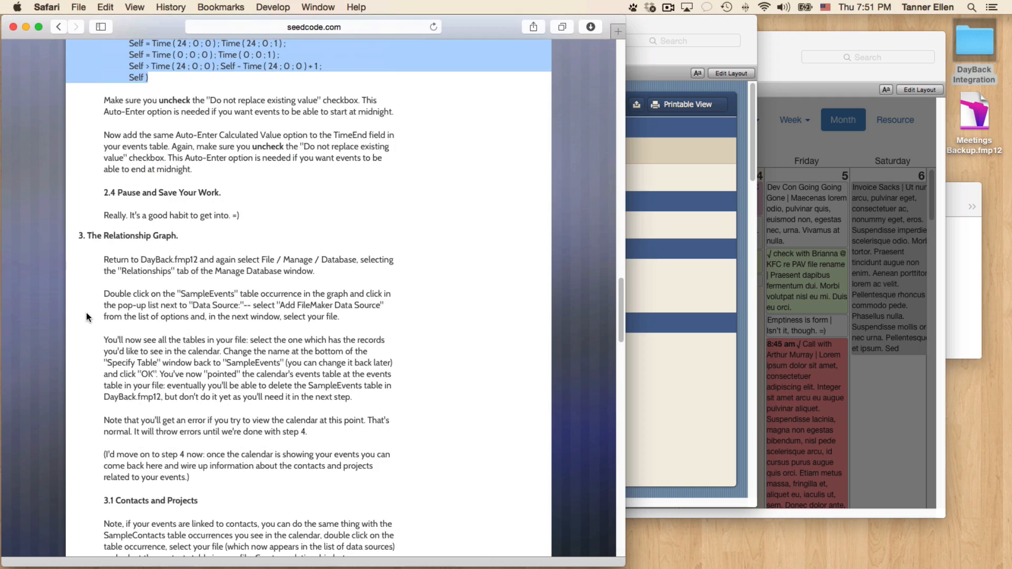
{"action": "scroll", "coordinate": [88, 317], "scroll_direction": "down", "scroll_amount": 1}
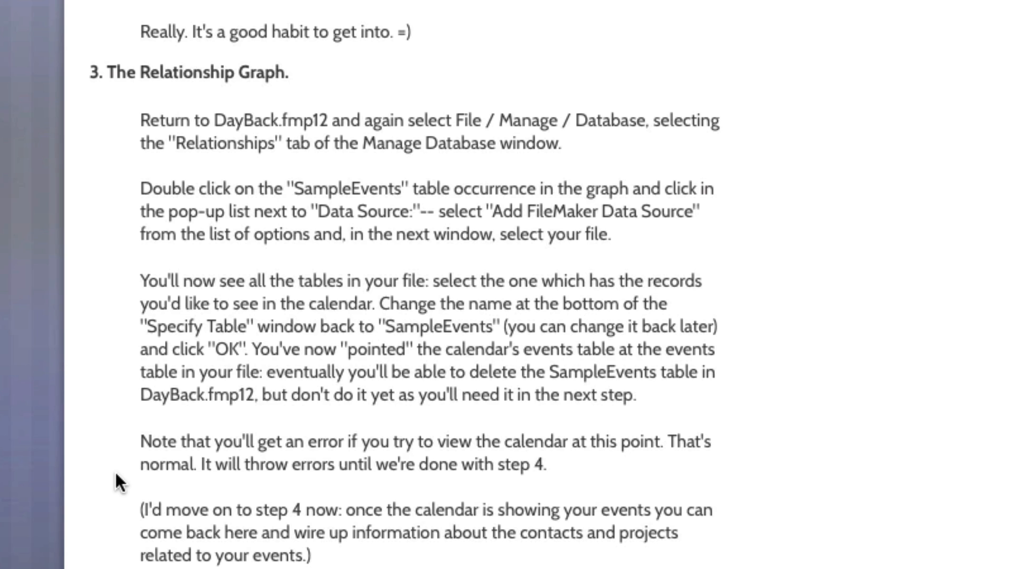
{"action": "left_click_drag", "start_coordinate": [584, 141], "coordinate": [127, 108]}
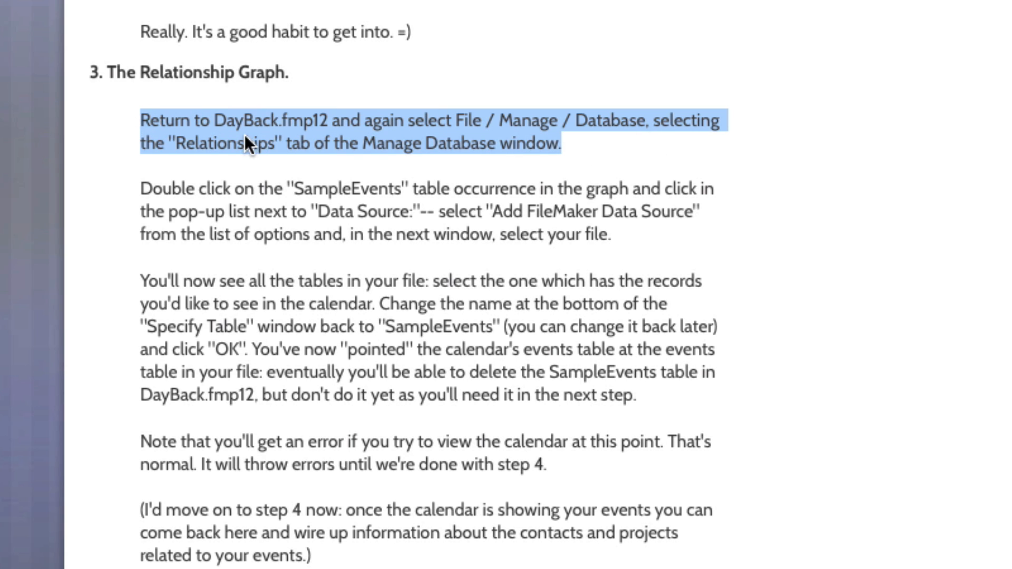
{"action": "left_click", "coordinate": [284, 184]}
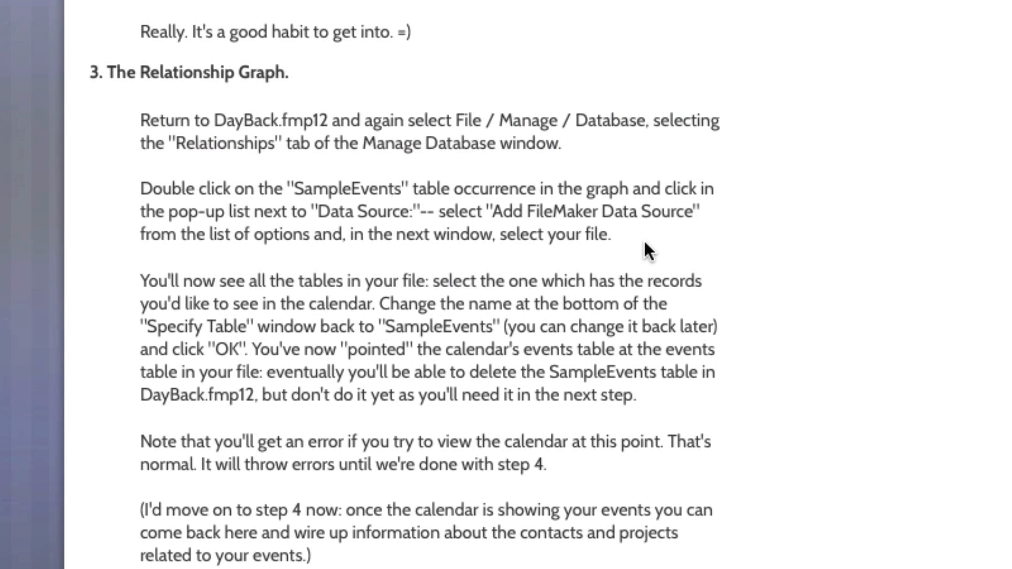
Step: Switch to the DayBack file in FileMaker, dismiss the Trial Mode notice, and open the database's relationships graph
{"action": "left_click_drag", "start_coordinate": [646, 251], "coordinate": [171, 184]}
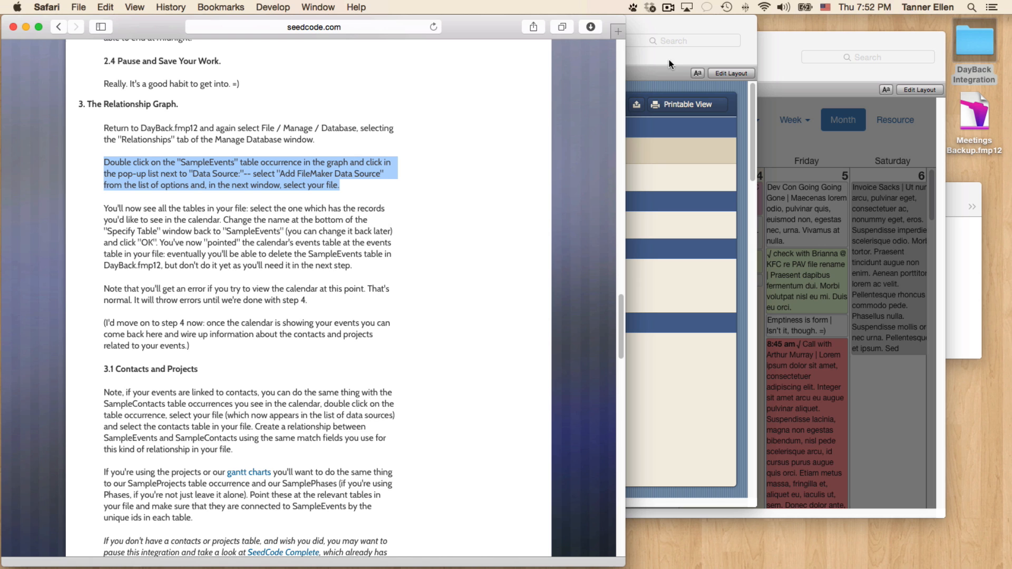
{"action": "left_click", "coordinate": [789, 43]}
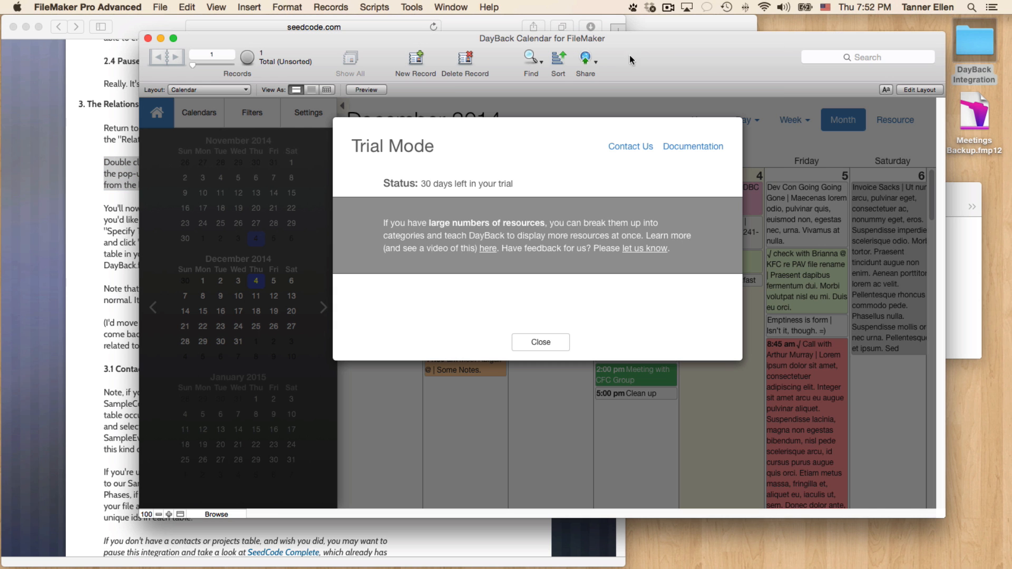
{"action": "left_click", "coordinate": [539, 342]}
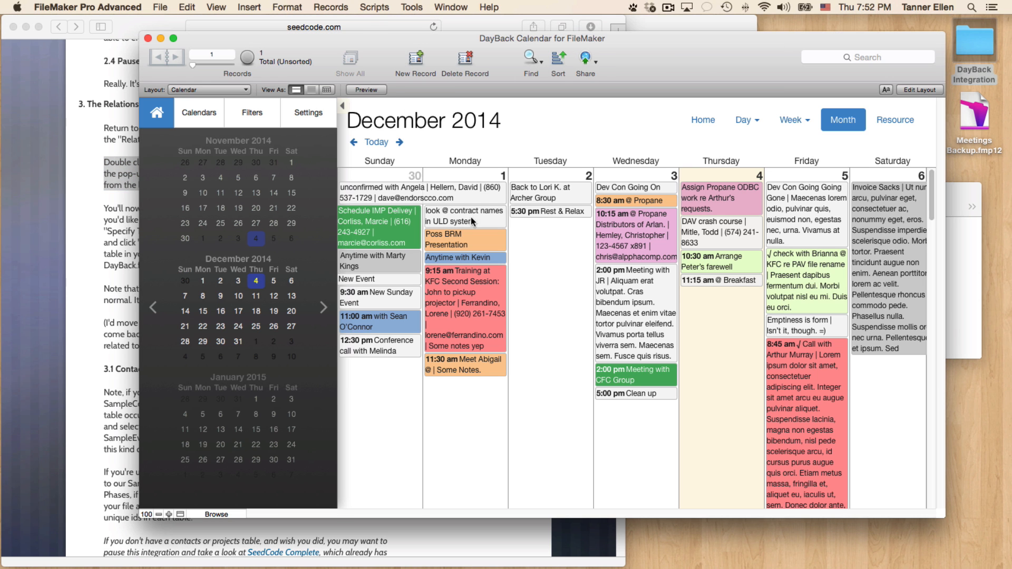
{"action": "left_click", "coordinate": [162, 6]}
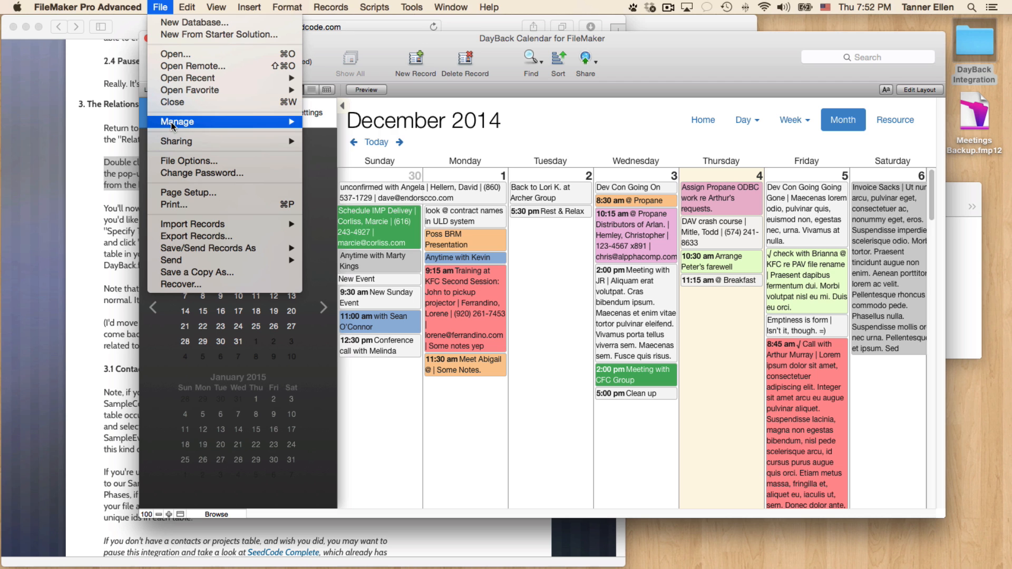
{"action": "mouse_move", "coordinate": [173, 126]}
{"action": "left_click", "coordinate": [335, 122]}
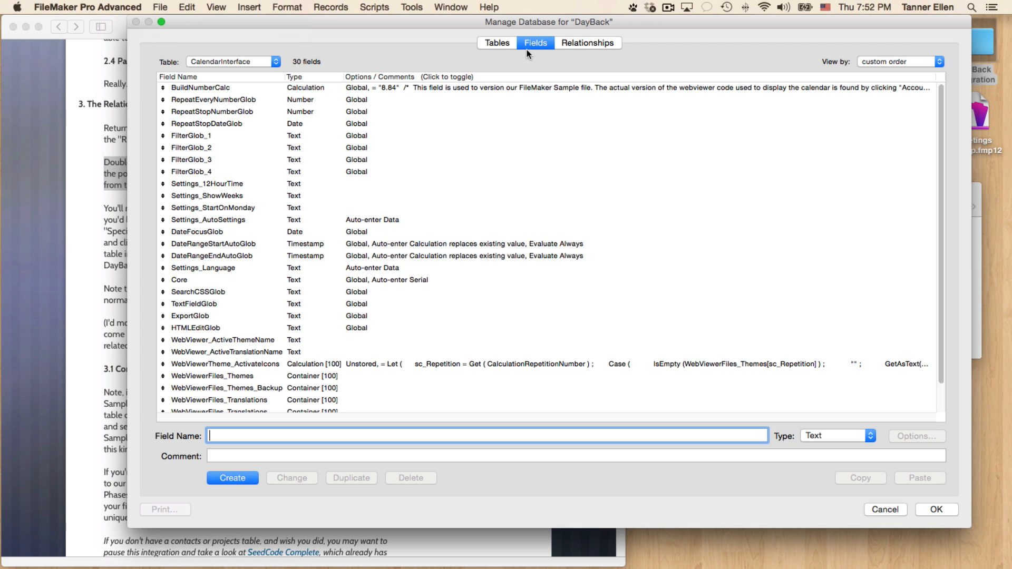
{"action": "left_click", "coordinate": [599, 43]}
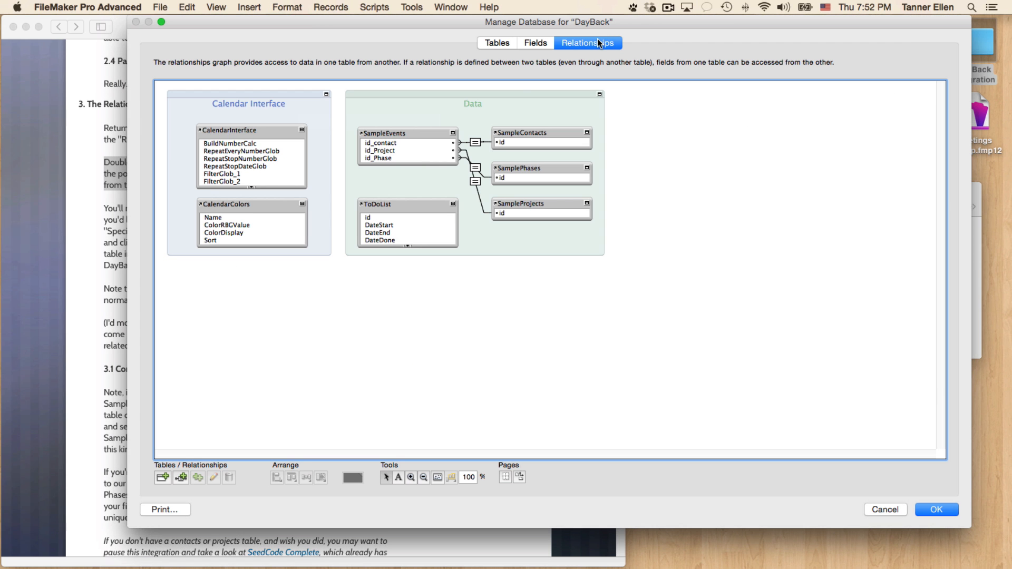
Step: For the SampleEvents table occurrence, add Meetings.fmp12 from the DayBack Integration folder as a FileMaker data source
{"action": "double_click", "coordinate": [400, 134]}
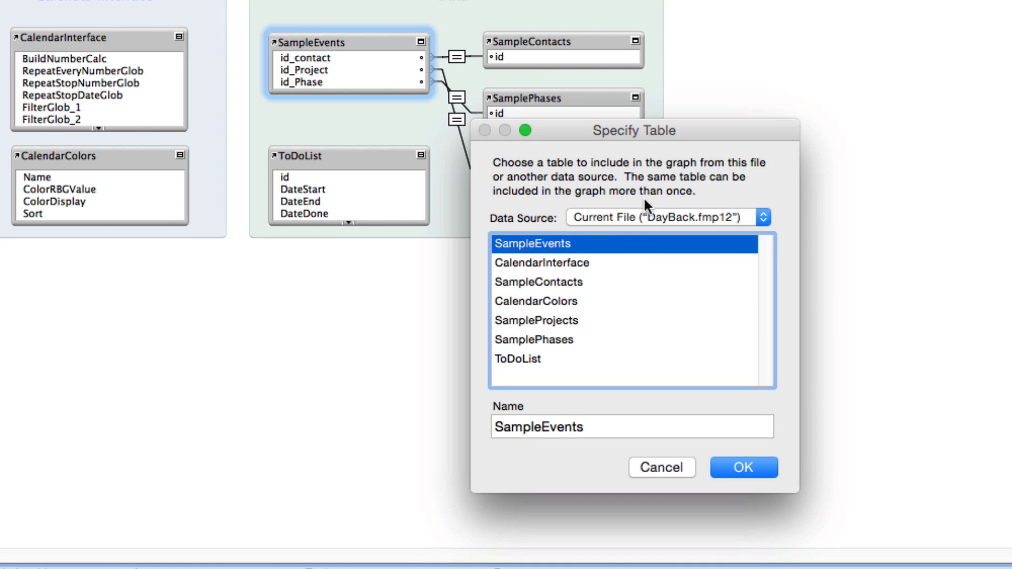
{"action": "left_click", "coordinate": [646, 216]}
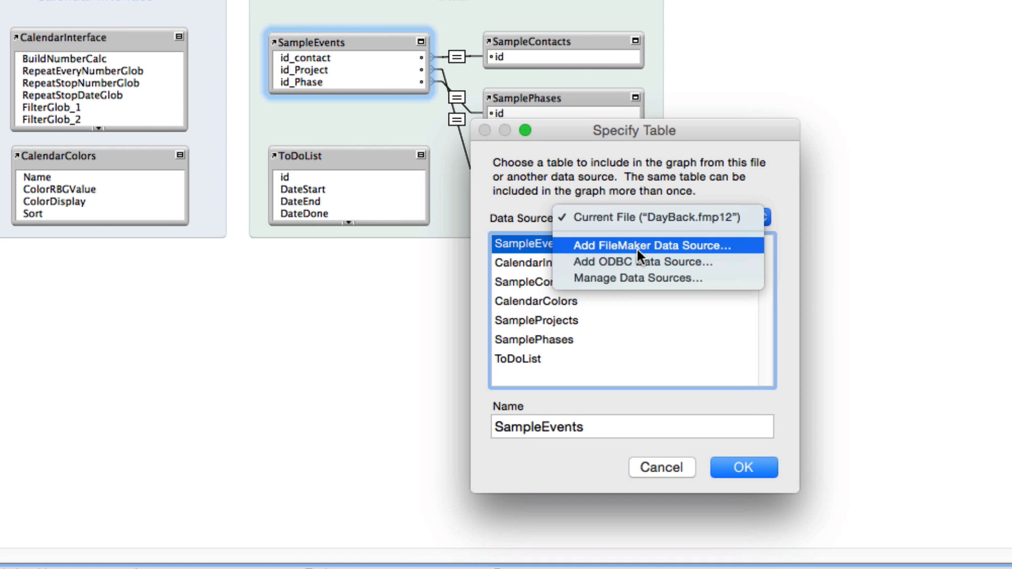
{"action": "left_click", "coordinate": [637, 251]}
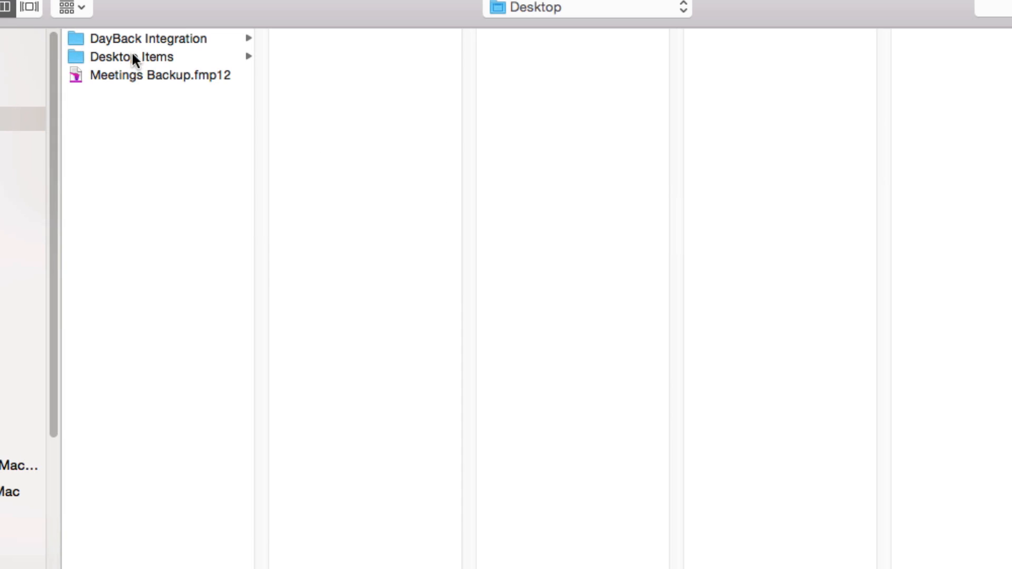
{"action": "left_click", "coordinate": [153, 39]}
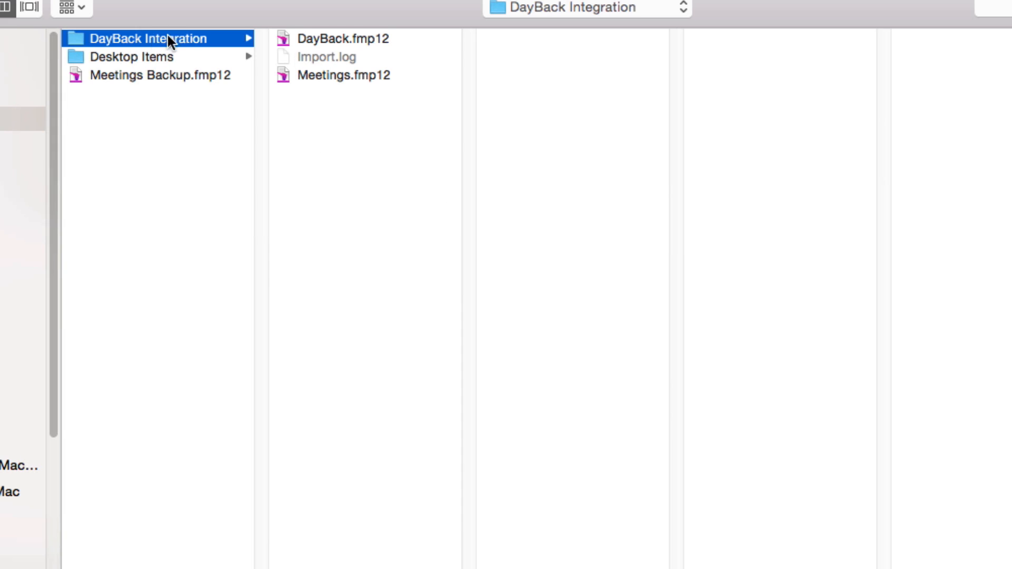
{"action": "left_click", "coordinate": [343, 76]}
{"action": "double_click", "coordinate": [343, 75]}
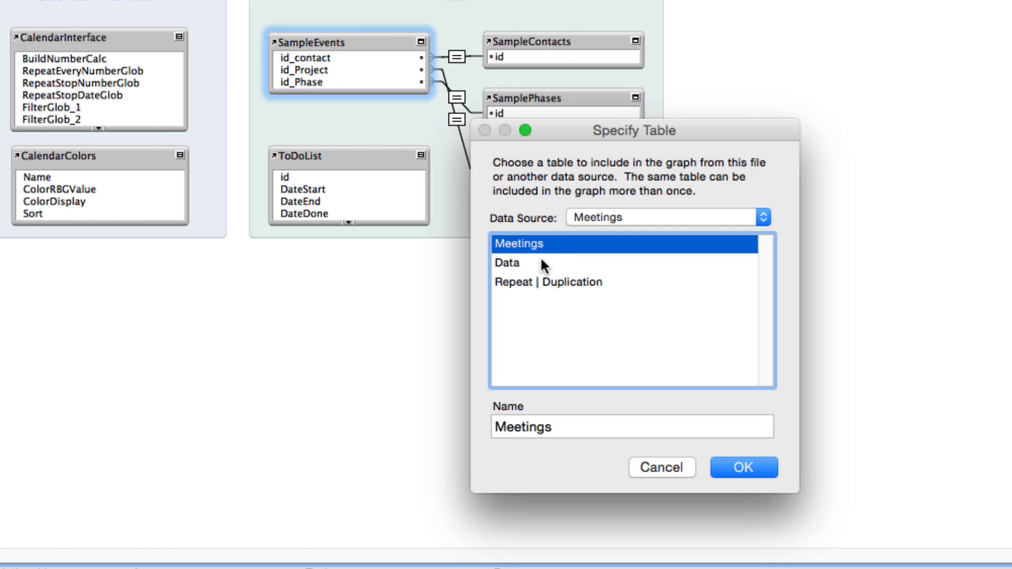
Step: Keep the Meetings table chosen, name the table occurrence SampleEvents, and accept the table specification
{"action": "key", "text": "Tab"}
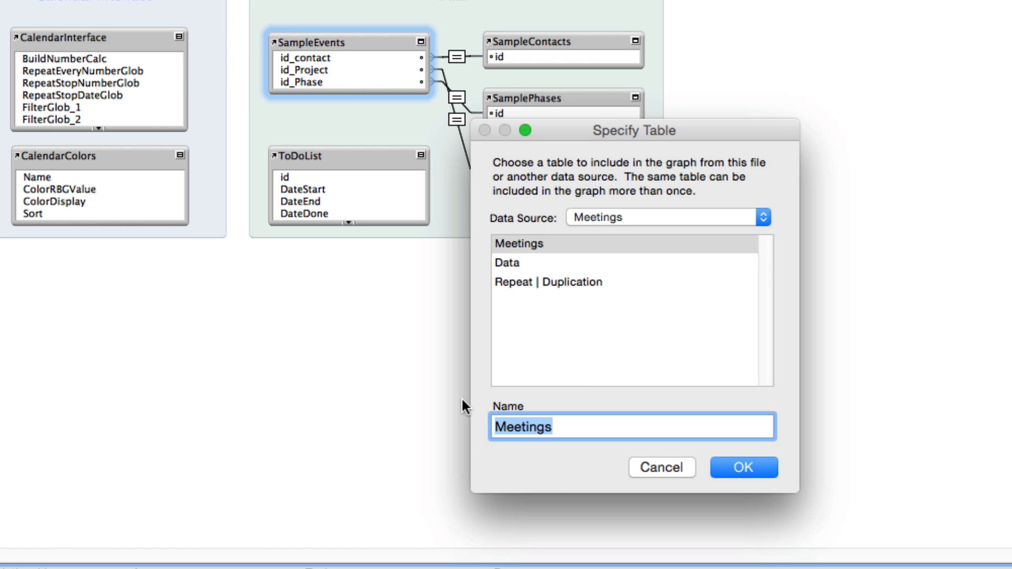
{"action": "type", "text": "Sample"}
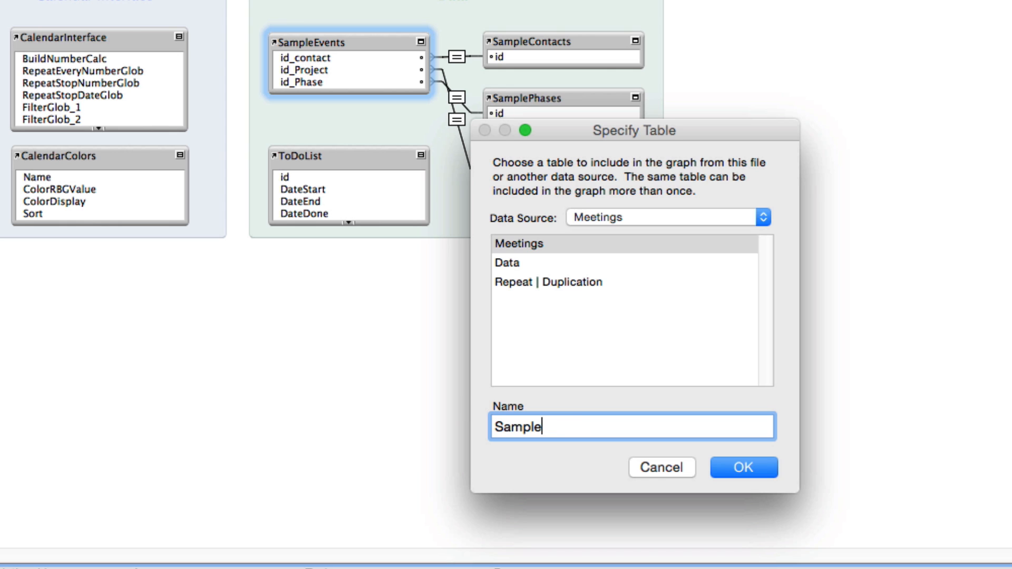
{"action": "type", "text": "Events"}
{"action": "left_click", "coordinate": [748, 466]}
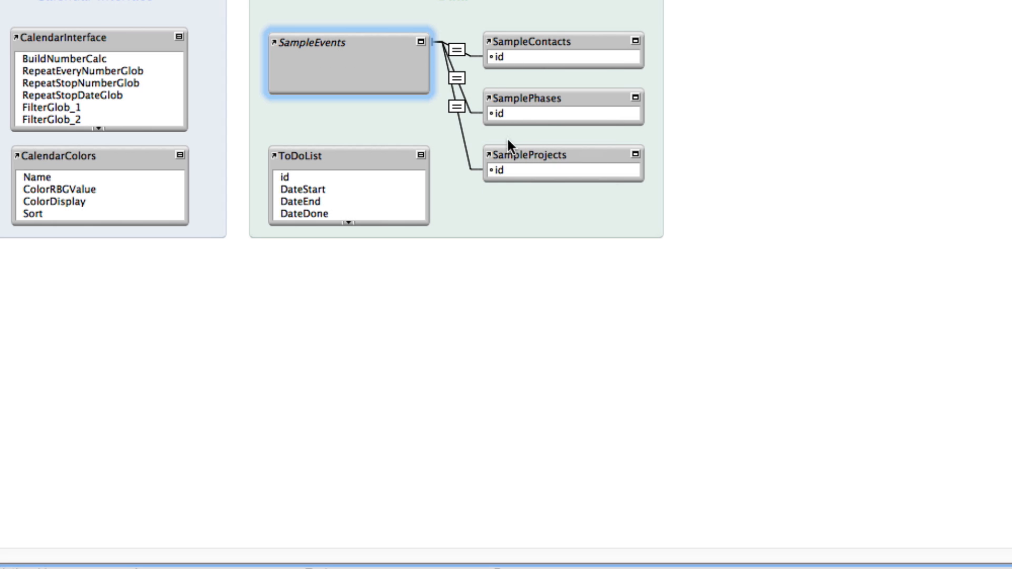
Step: Delete the relationships from SampleEvents to SampleContacts, SamplePhases and SampleProjects, then accept the database changes and halt the calendar script
{"action": "left_click", "coordinate": [460, 48]}
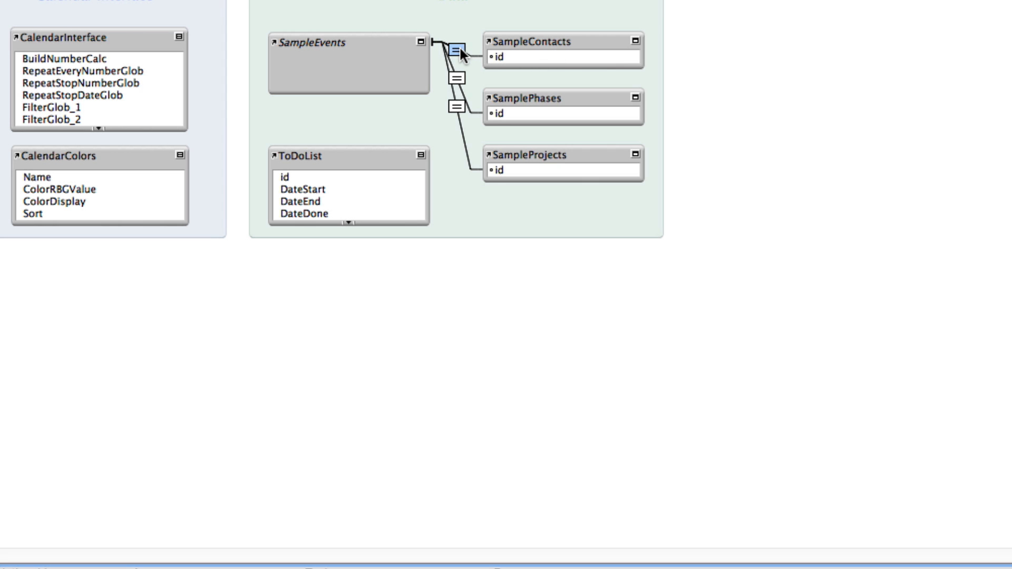
{"action": "key", "text": "BackSpace"}
{"action": "left_click", "coordinate": [456, 76]}
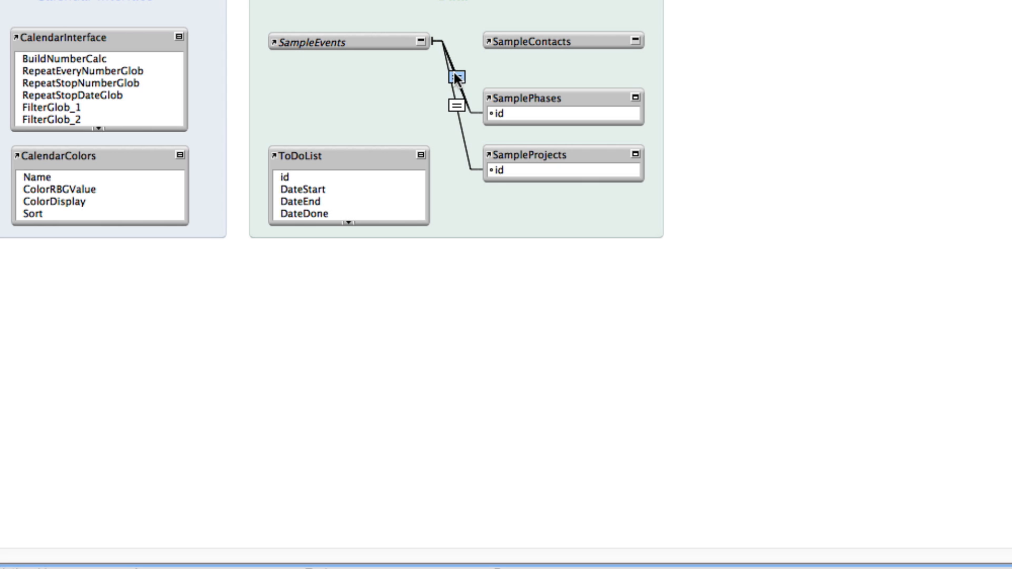
{"action": "key", "text": "BackSpace"}
{"action": "left_click", "coordinate": [456, 105]}
{"action": "key", "text": "BackSpace"}
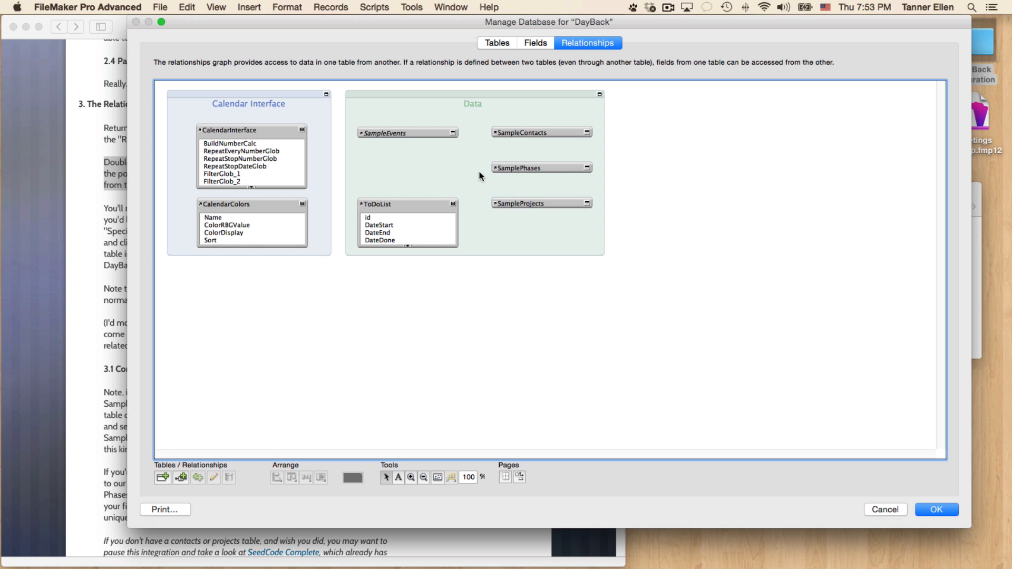
{"action": "left_click", "coordinate": [925, 509]}
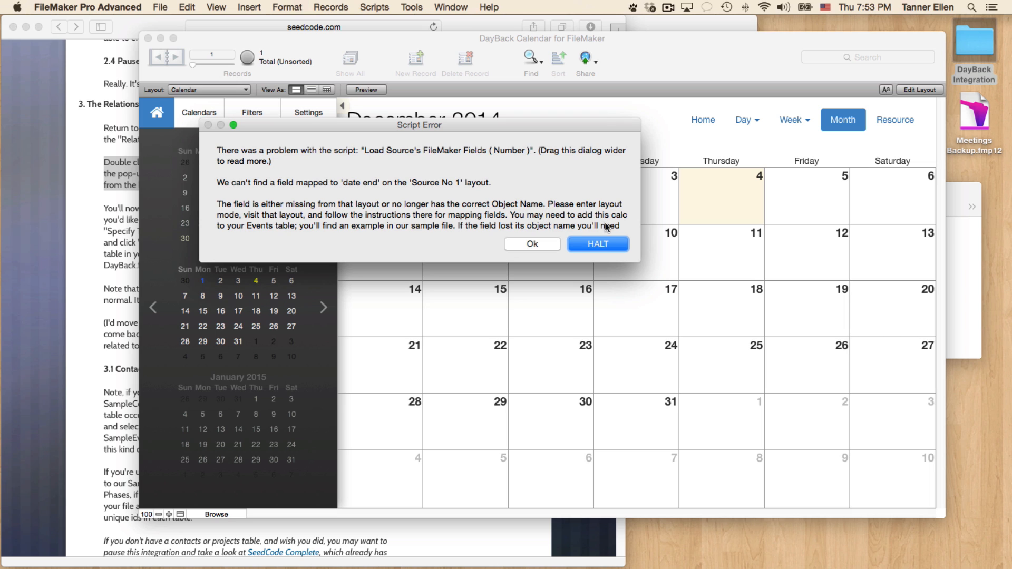
{"action": "left_click", "coordinate": [604, 239]}
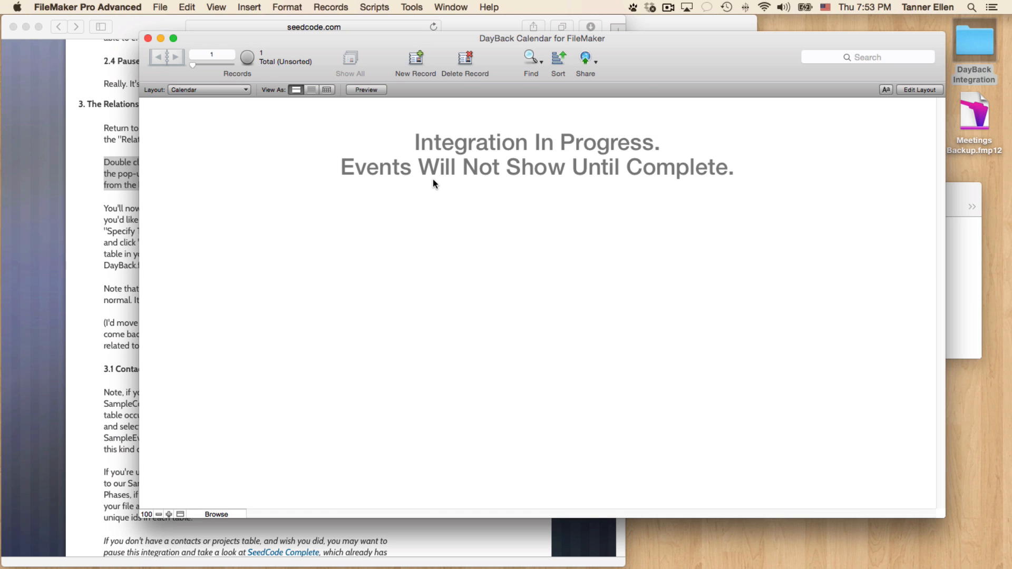
Step: Switch to the Safari guide and read sections 3.1, Contacts and Projects, and 4, Field Mapping Layout
{"action": "left_click", "coordinate": [94, 273]}
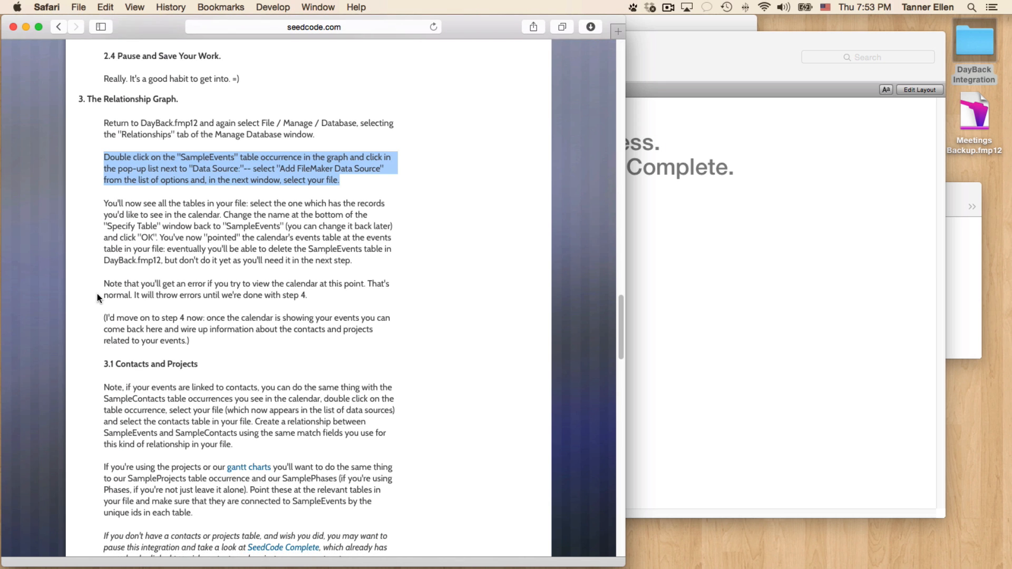
{"action": "scroll", "coordinate": [97, 293], "scroll_direction": "down", "scroll_amount": 2}
{"action": "scroll", "coordinate": [97, 293], "scroll_direction": "down", "scroll_amount": 5}
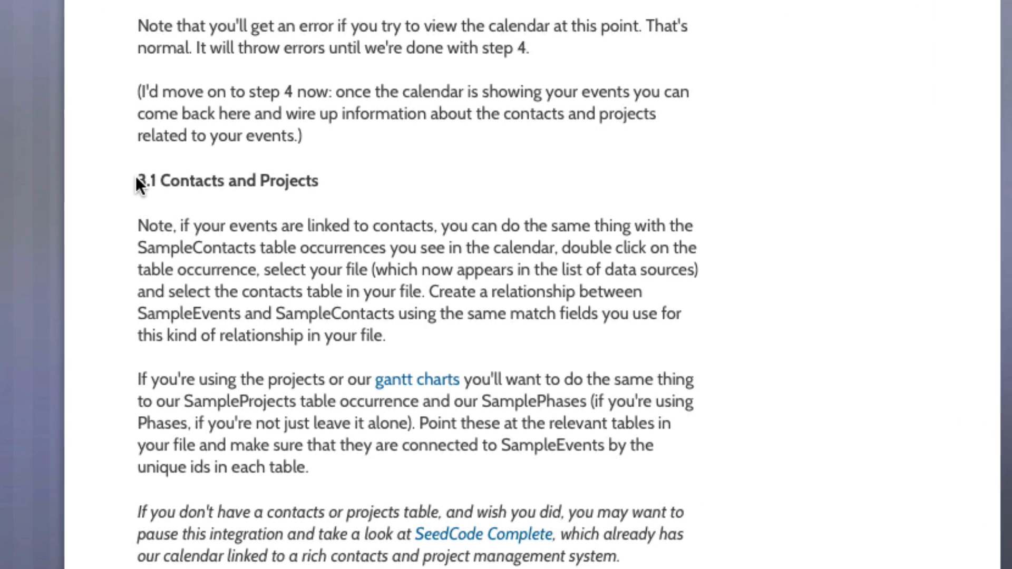
{"action": "left_click_drag", "start_coordinate": [138, 179], "coordinate": [394, 195]}
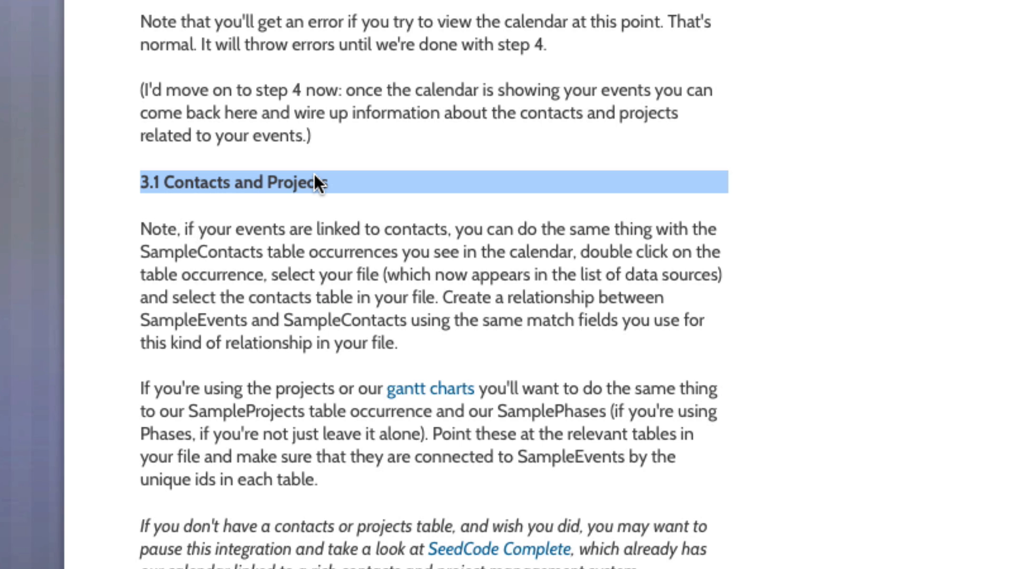
{"action": "scroll", "coordinate": [315, 176], "scroll_direction": "down", "scroll_amount": 2}
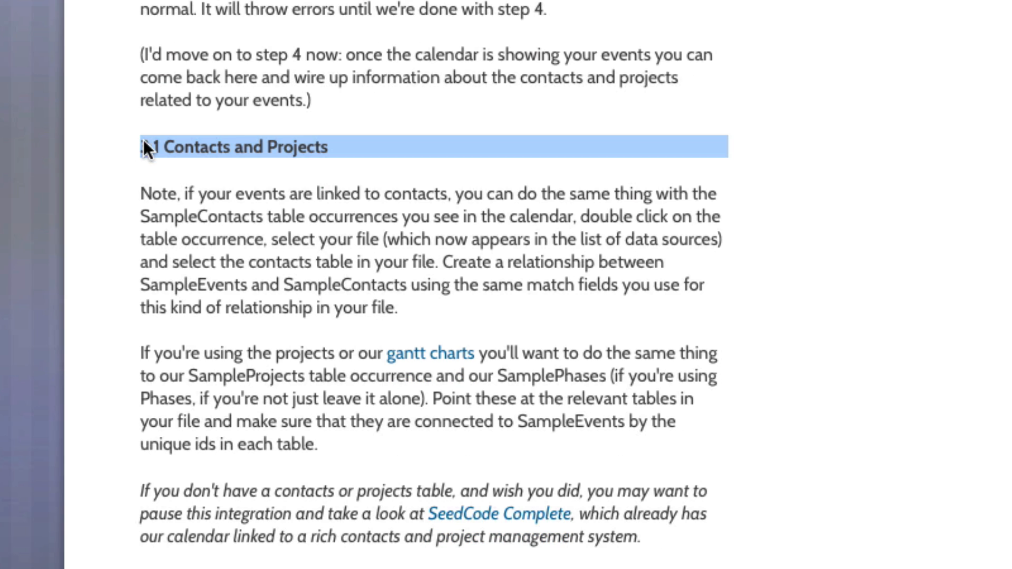
{"action": "scroll", "coordinate": [198, 281], "scroll_direction": "down", "scroll_amount": 10}
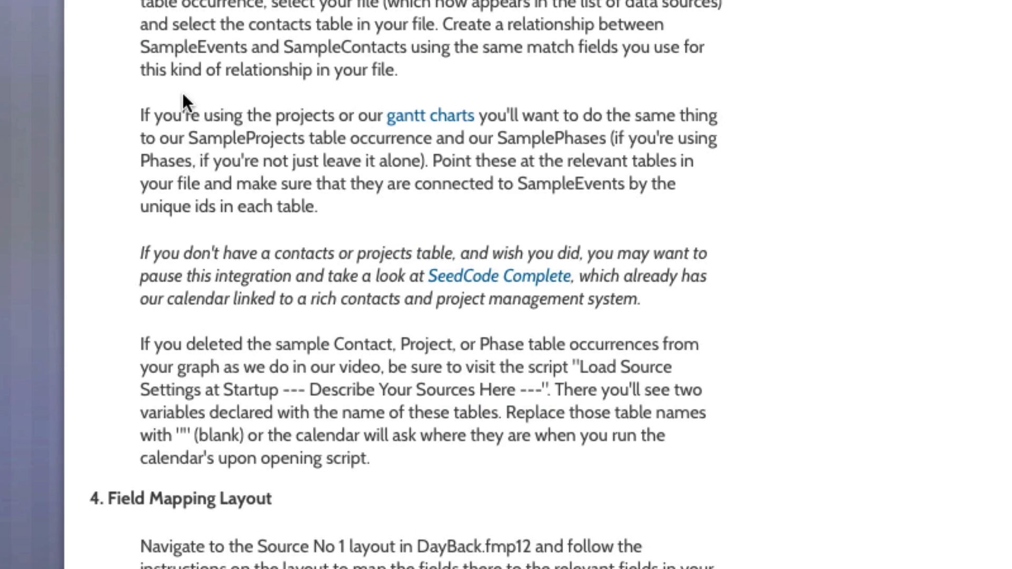
{"action": "scroll", "coordinate": [257, 474], "scroll_direction": "down", "scroll_amount": 11}
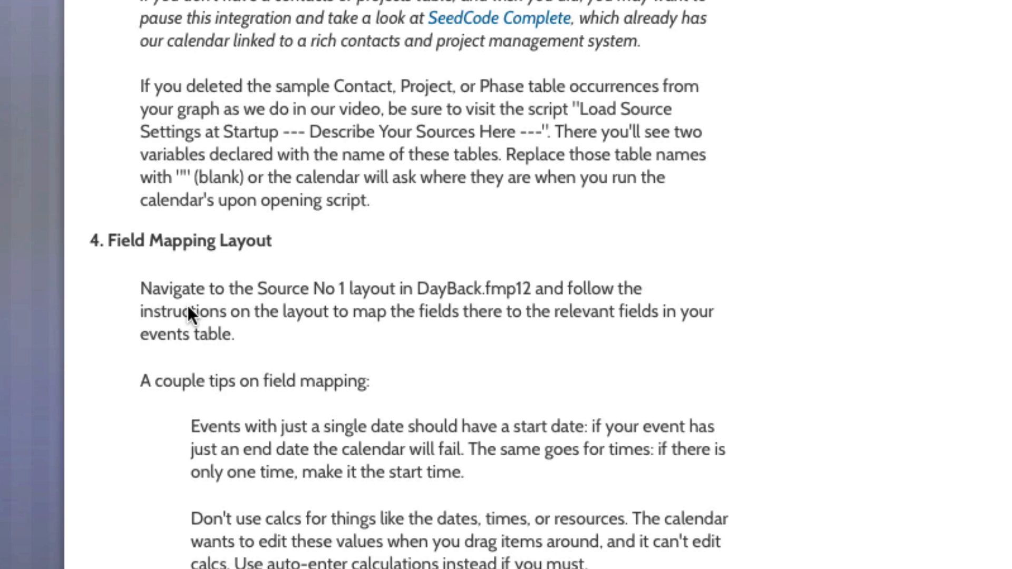
{"action": "left_click_drag", "start_coordinate": [140, 286], "coordinate": [650, 277]}
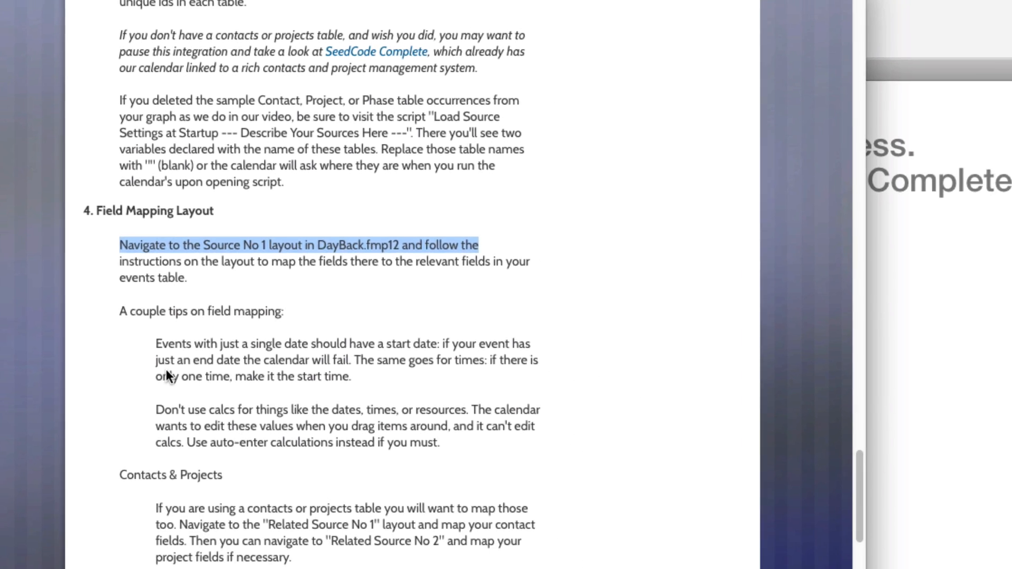
{"action": "left_click", "coordinate": [194, 428]}
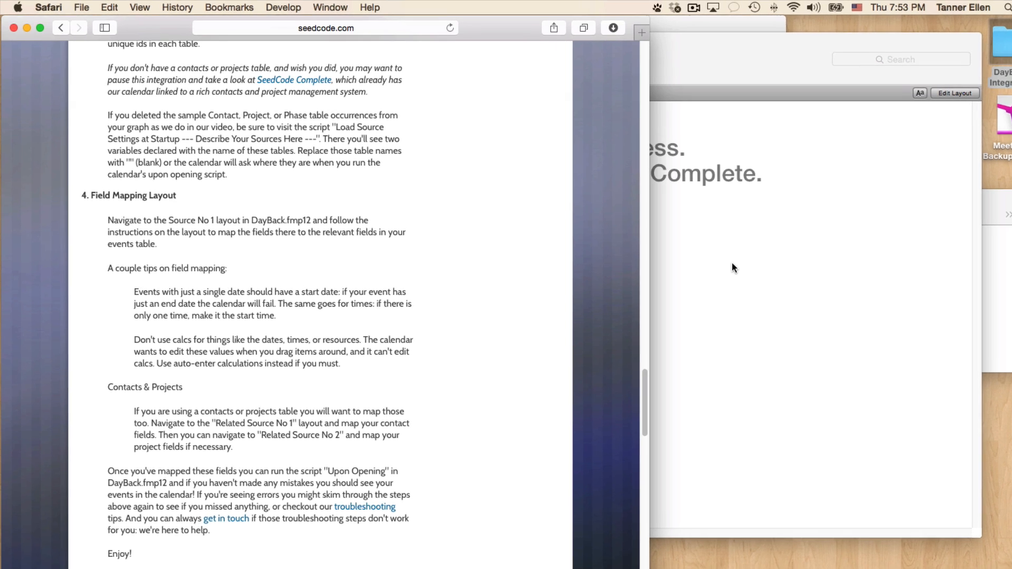
Step: Switch back to FileMaker and open DayBack's Source No 1 layout from the Calendar Developer group for layout editing
{"action": "left_click", "coordinate": [733, 267]}
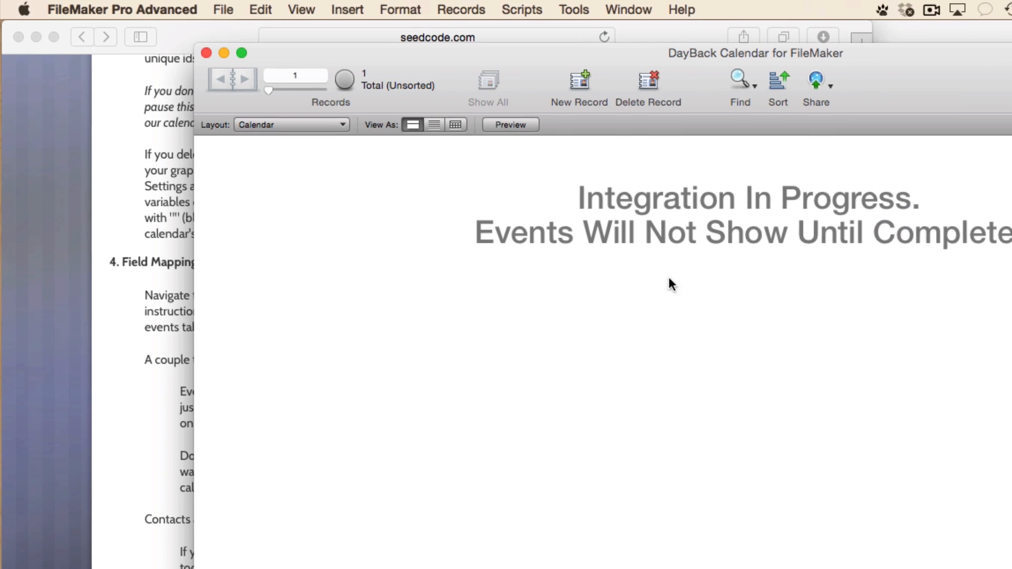
{"action": "left_click", "coordinate": [301, 125]}
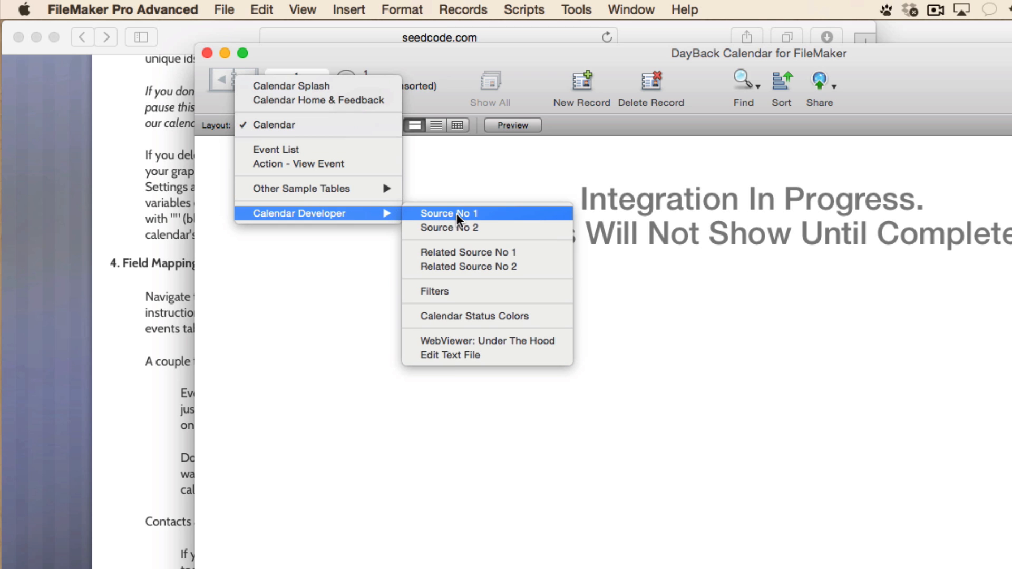
{"action": "left_click", "coordinate": [459, 213]}
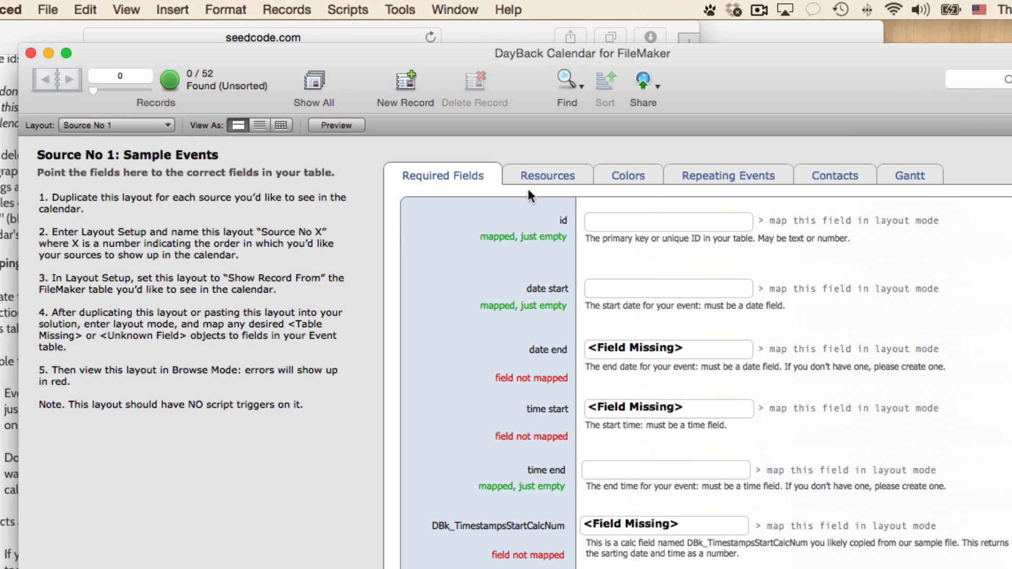
{"action": "key", "text": "super+l"}
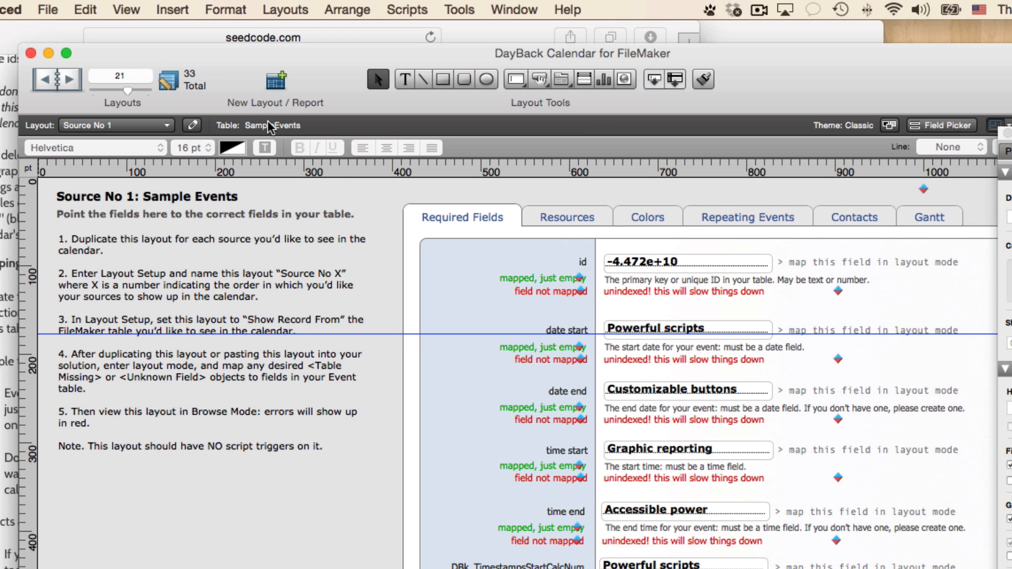
{"action": "left_click_drag", "start_coordinate": [343, 67], "coordinate": [195, 16]}
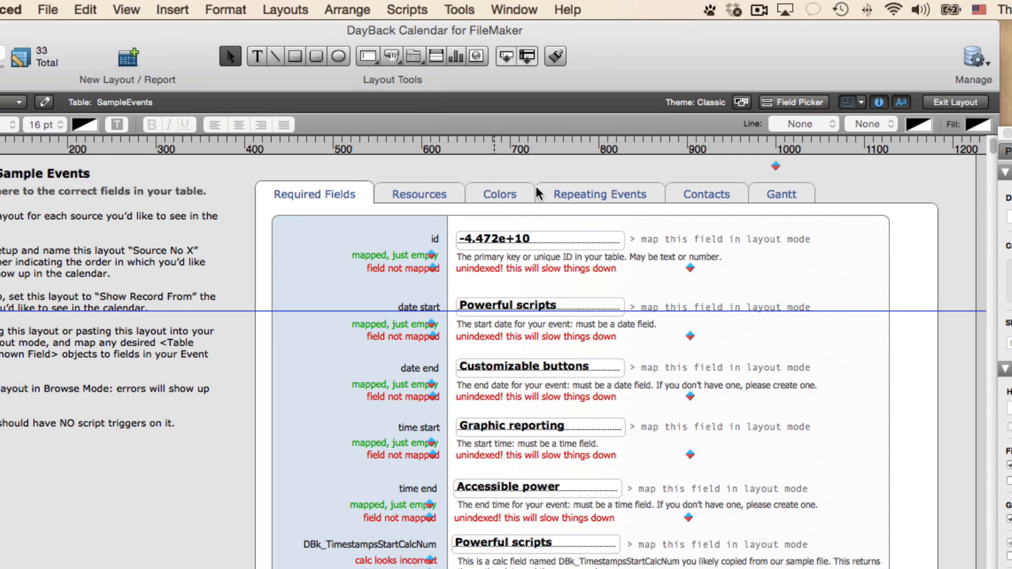
Step: Map the required id field to MEETING ID MATCH FIELD and the date start field to Date from SampleEvents
{"action": "double_click", "coordinate": [538, 237]}
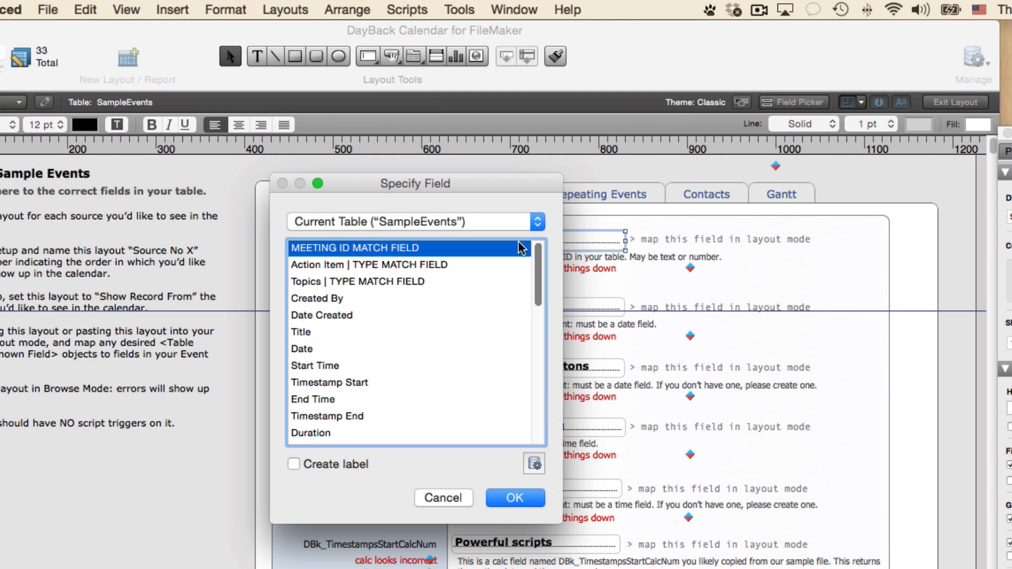
{"action": "double_click", "coordinate": [386, 248]}
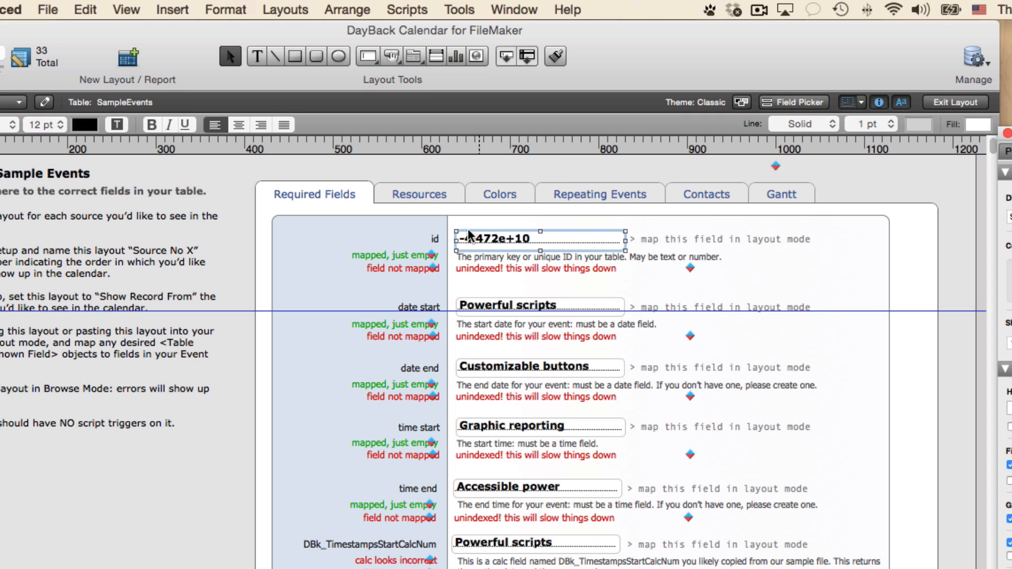
{"action": "double_click", "coordinate": [480, 304]}
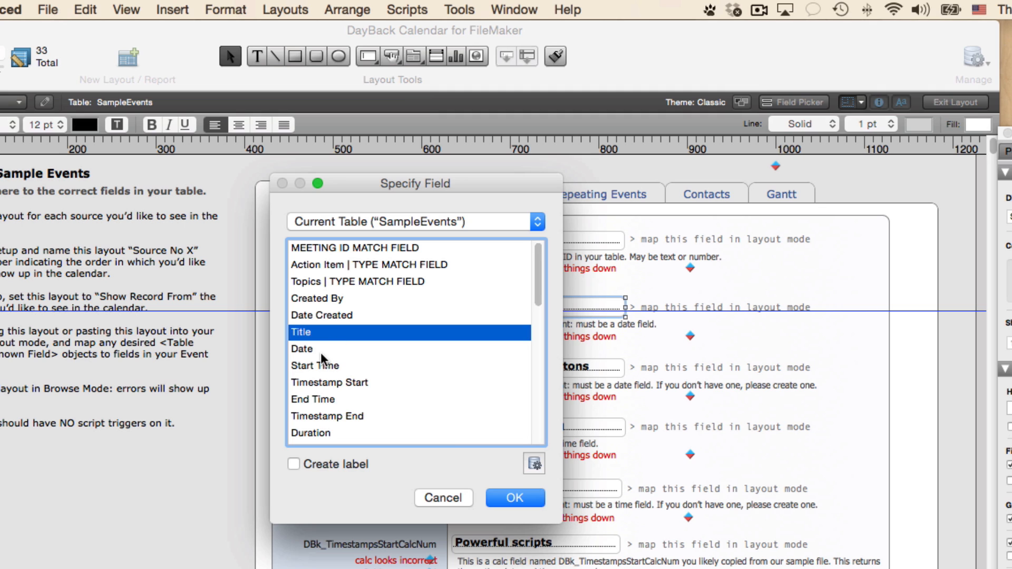
{"action": "key", "text": "Return"}
Step: Map the required date end field to DateEnd from the SampleEvents table
{"action": "double_click", "coordinate": [496, 367]}
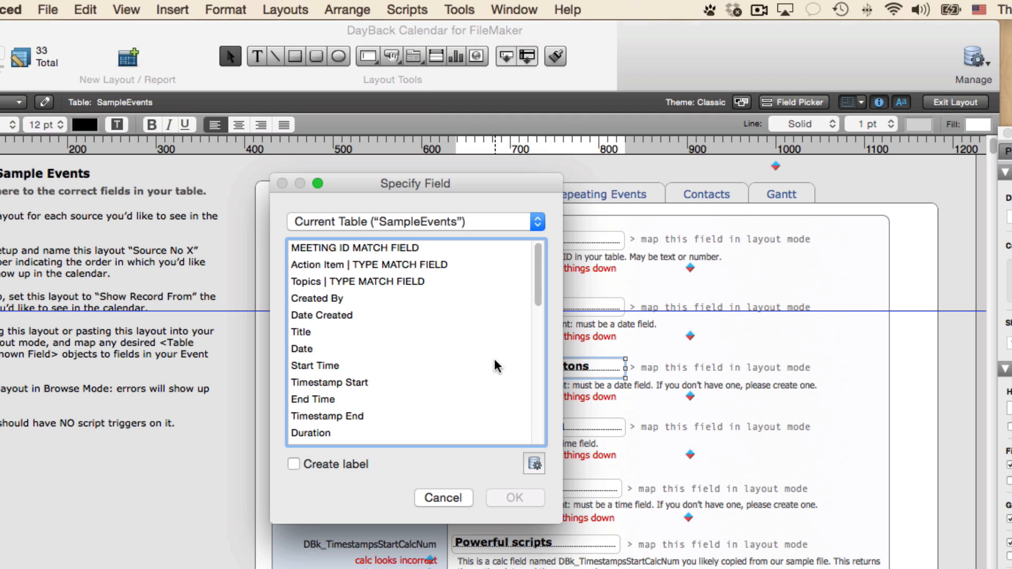
{"action": "scroll", "coordinate": [391, 347], "scroll_direction": "down", "scroll_amount": 10}
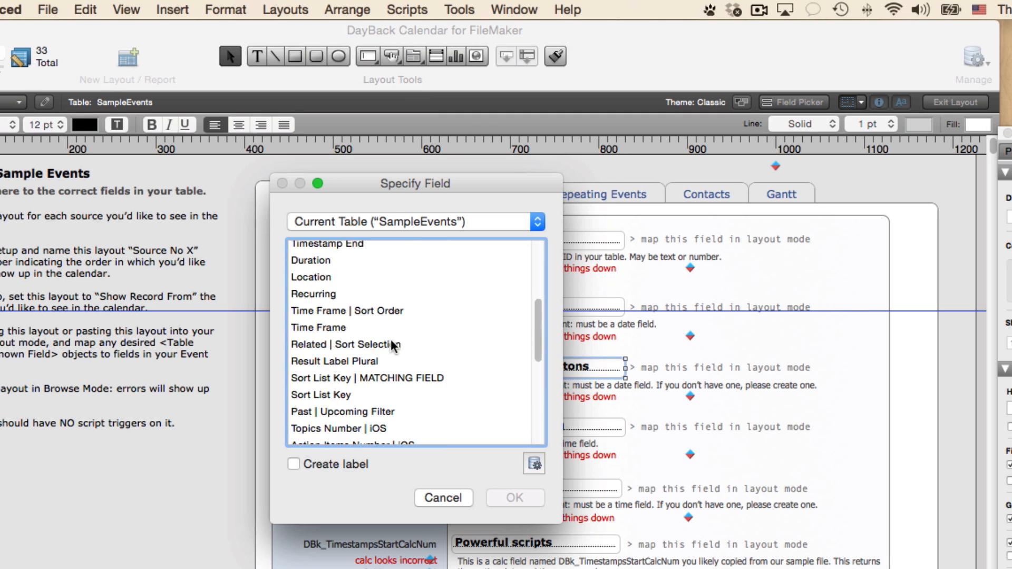
{"action": "double_click", "coordinate": [331, 379]}
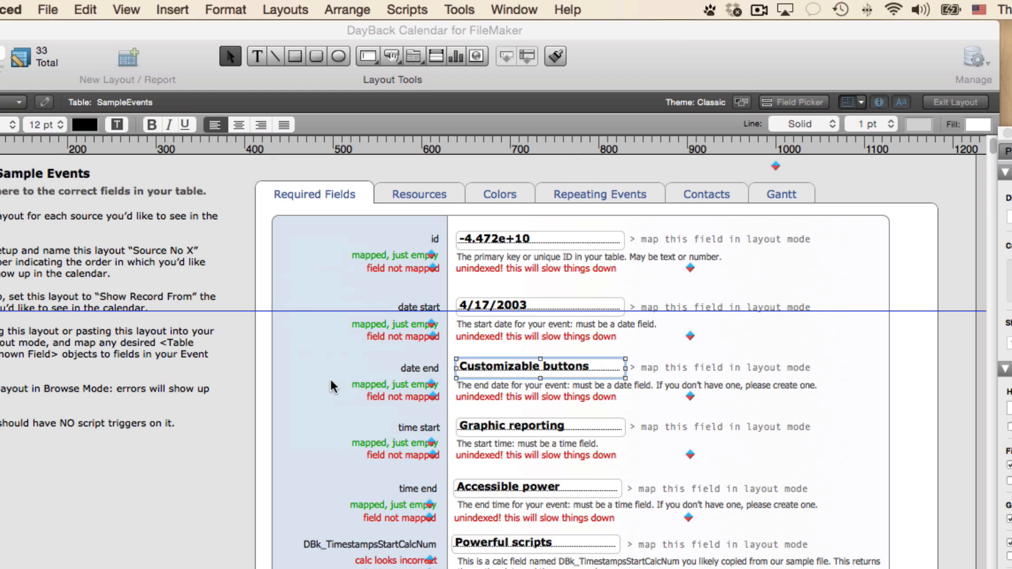
Step: Map the time start field to Start Time and the time end field to End Time
{"action": "double_click", "coordinate": [514, 427]}
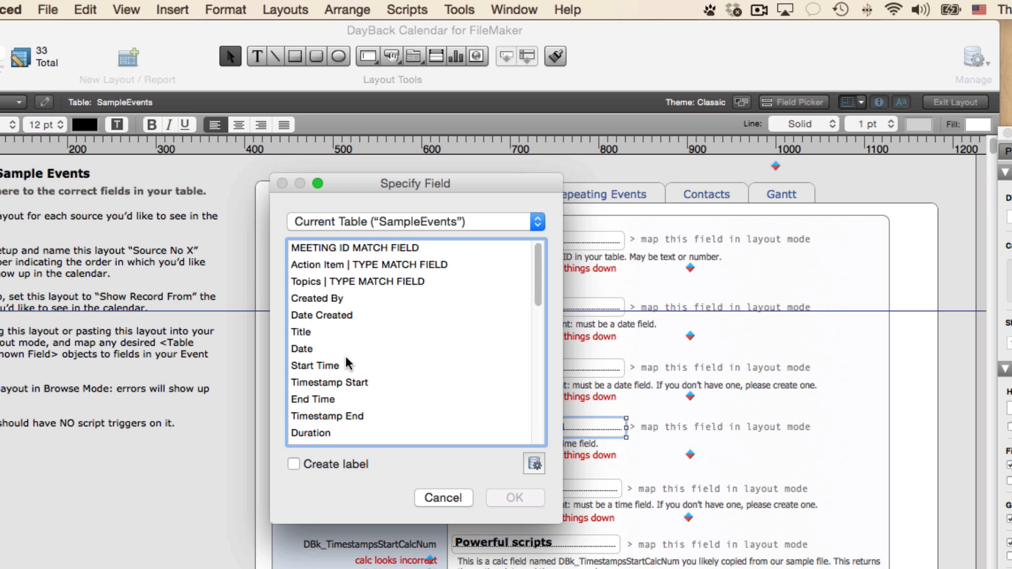
{"action": "double_click", "coordinate": [323, 364]}
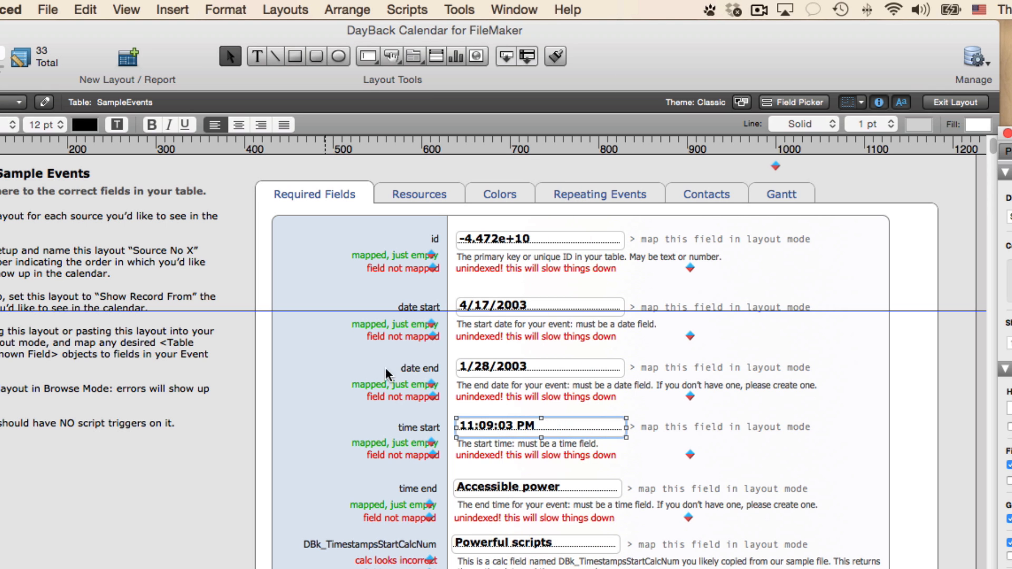
{"action": "double_click", "coordinate": [509, 486]}
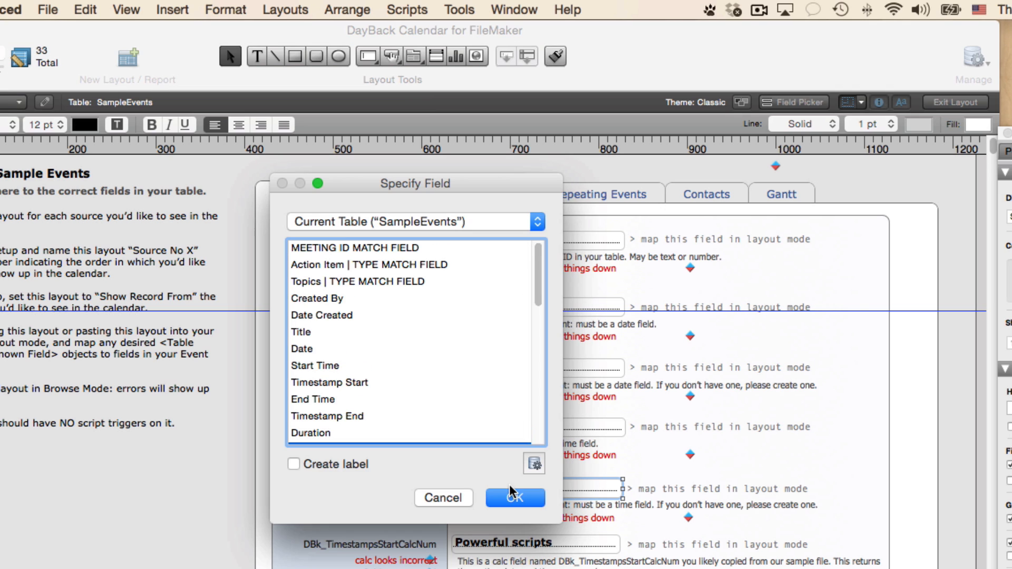
{"action": "left_click_drag", "start_coordinate": [460, 184], "coordinate": [298, 112]}
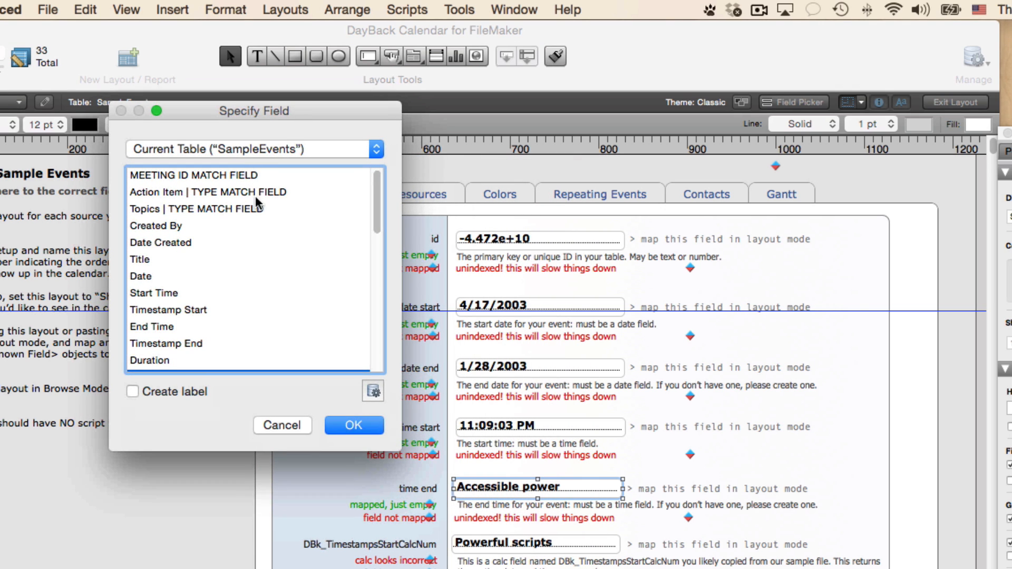
{"action": "scroll", "coordinate": [230, 237], "scroll_direction": "down", "scroll_amount": 1}
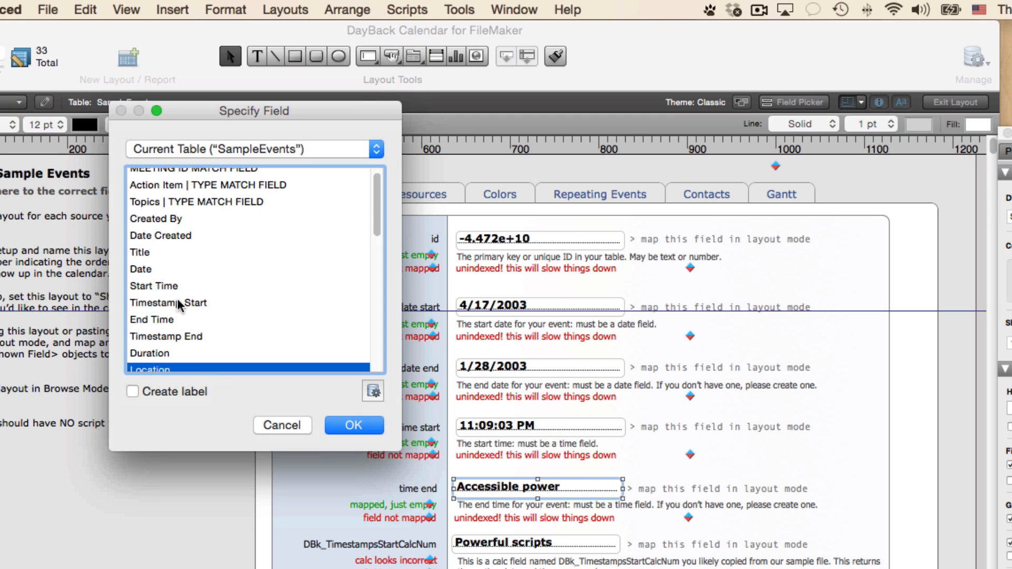
{"action": "double_click", "coordinate": [179, 318]}
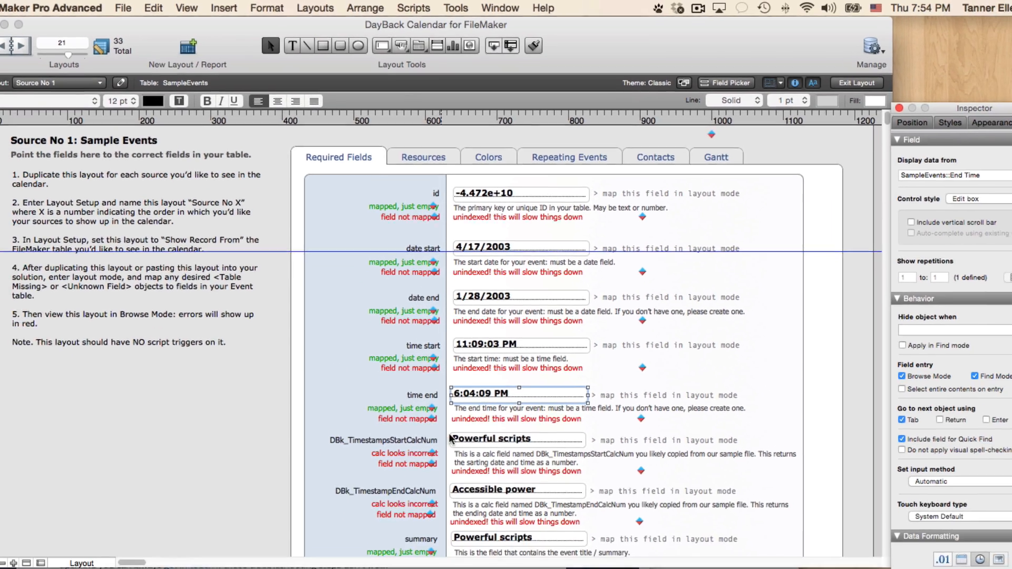
Step: Map the required start and end timestamp calculation fields to DBk_TimestampStartCalcNum and DBk_TimestampEndCalcNum
{"action": "double_click", "coordinate": [494, 543]}
{"action": "scroll", "coordinate": [262, 213], "scroll_direction": "down", "scroll_amount": 10}
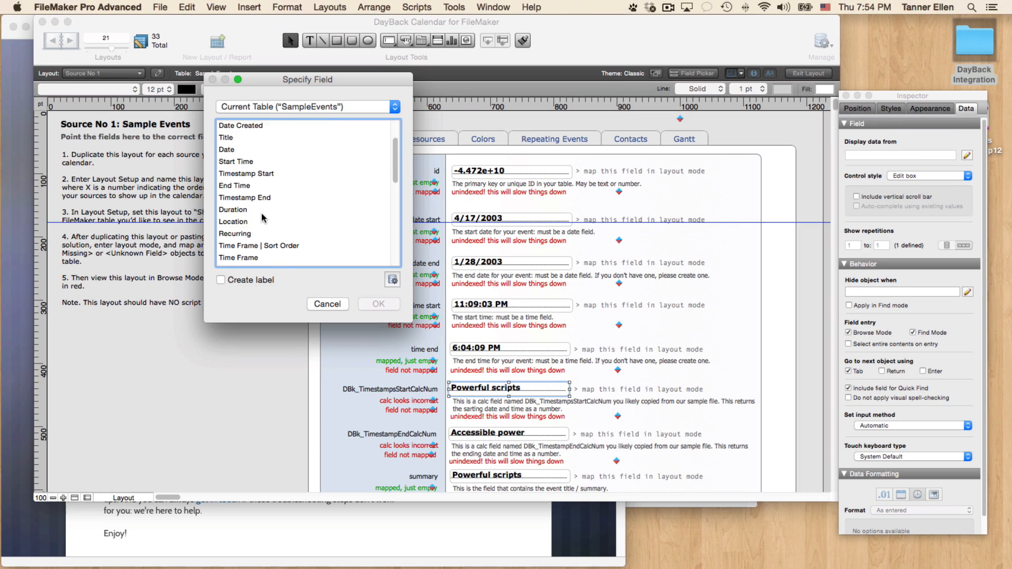
{"action": "scroll", "coordinate": [262, 213], "scroll_direction": "down", "scroll_amount": 2}
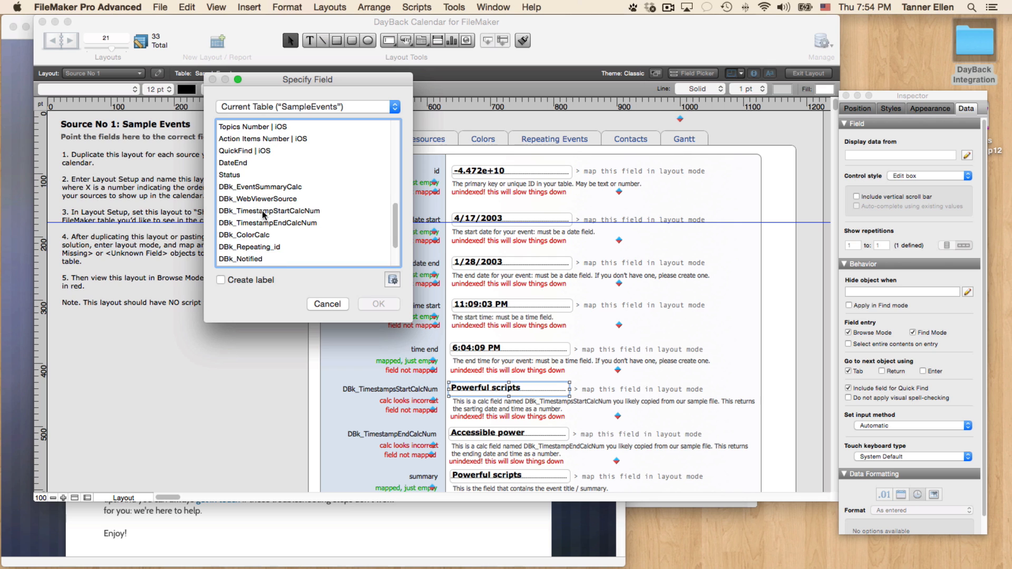
{"action": "double_click", "coordinate": [262, 212]}
{"action": "double_click", "coordinate": [487, 432]}
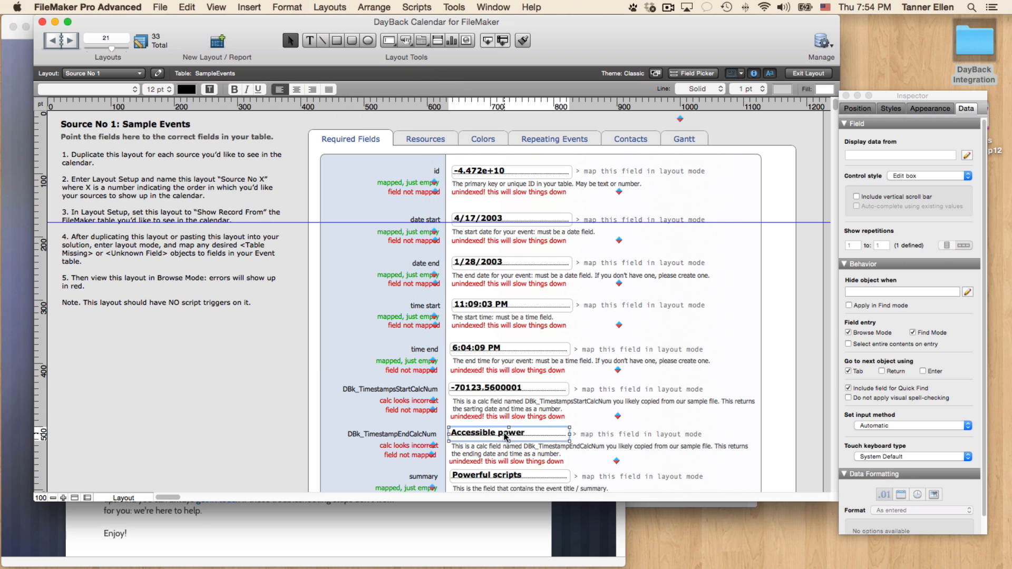
{"action": "scroll", "coordinate": [279, 247], "scroll_direction": "down", "scroll_amount": 10}
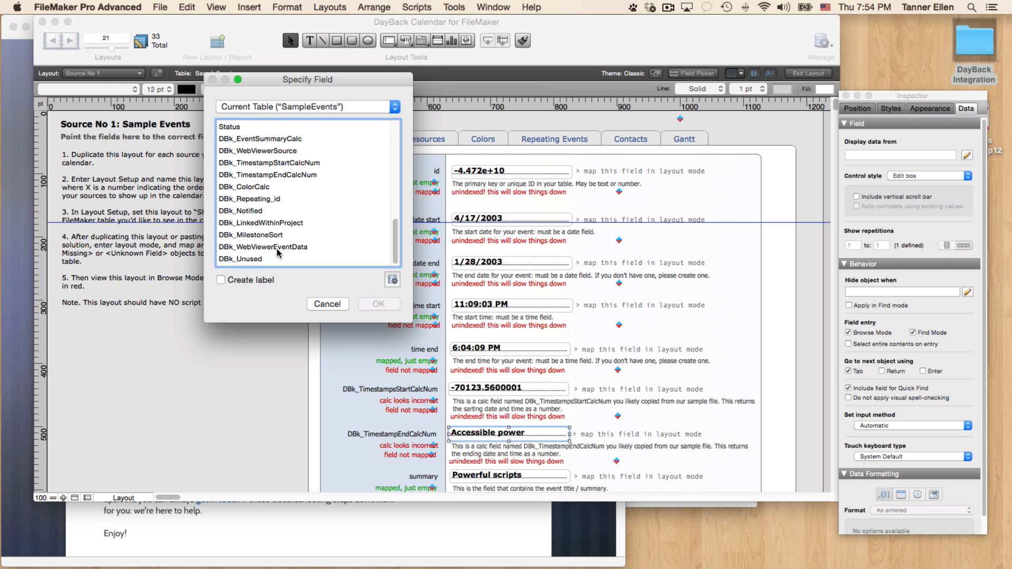
{"action": "double_click", "coordinate": [267, 174]}
Step: Map the required summary field to Title from the SampleEvents table
{"action": "scroll", "coordinate": [410, 312], "scroll_direction": "down", "scroll_amount": 3}
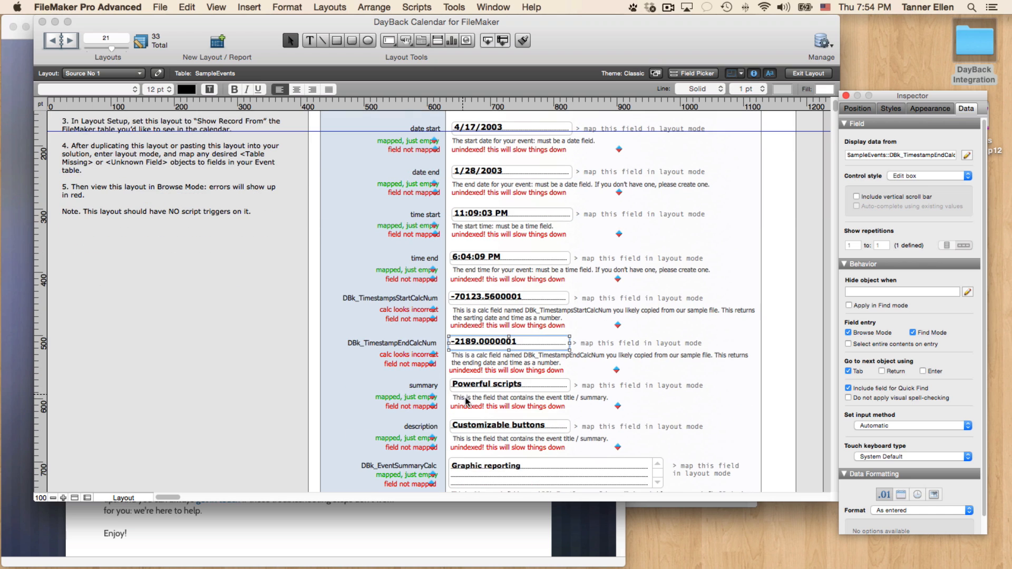
{"action": "double_click", "coordinate": [490, 384]}
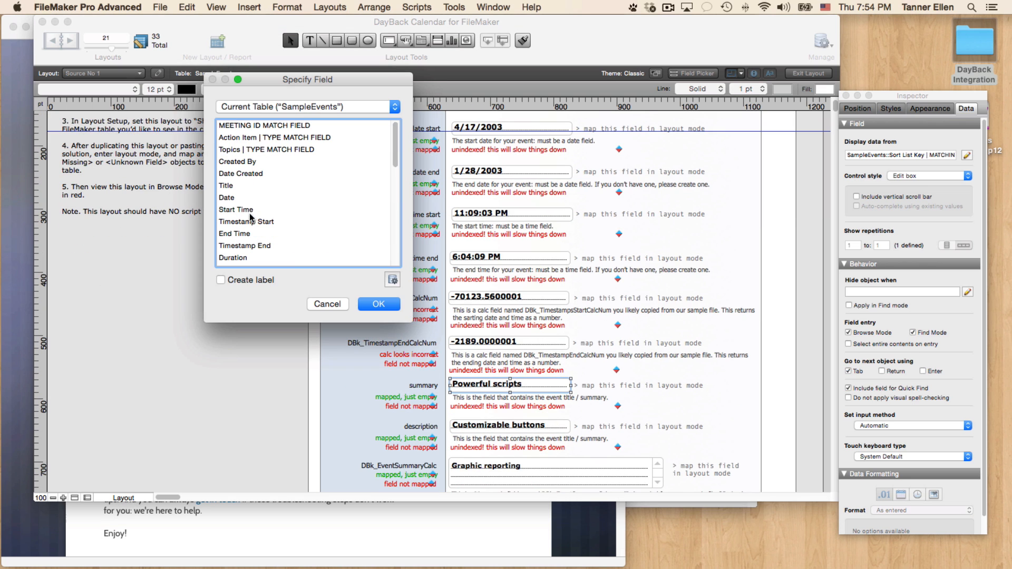
{"action": "scroll", "coordinate": [252, 232], "scroll_direction": "down", "scroll_amount": 1}
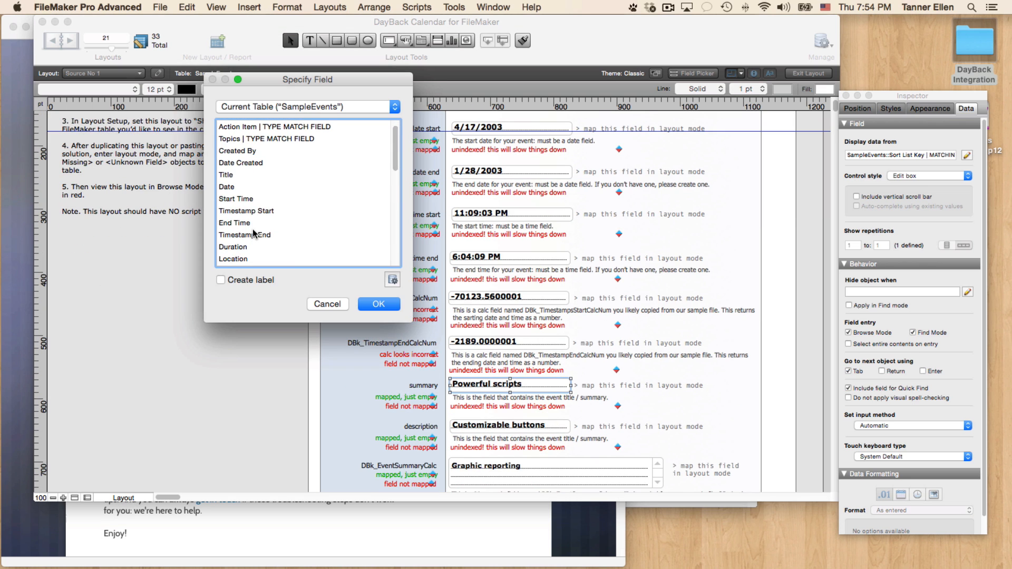
{"action": "scroll", "coordinate": [256, 230], "scroll_direction": "up", "scroll_amount": 1}
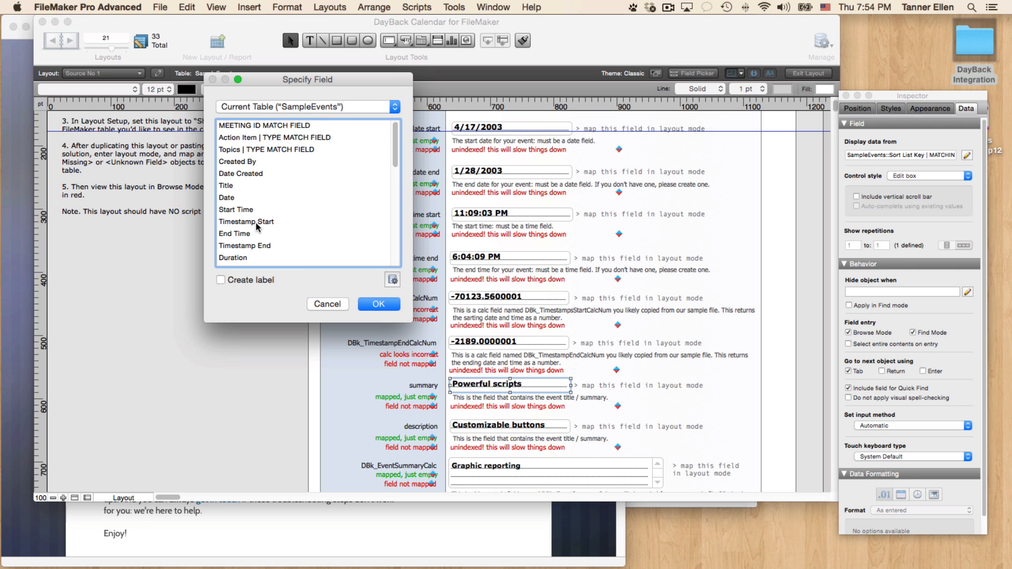
{"action": "scroll", "coordinate": [257, 227], "scroll_direction": "down", "scroll_amount": 1}
{"action": "scroll", "coordinate": [258, 227], "scroll_direction": "down", "scroll_amount": 4}
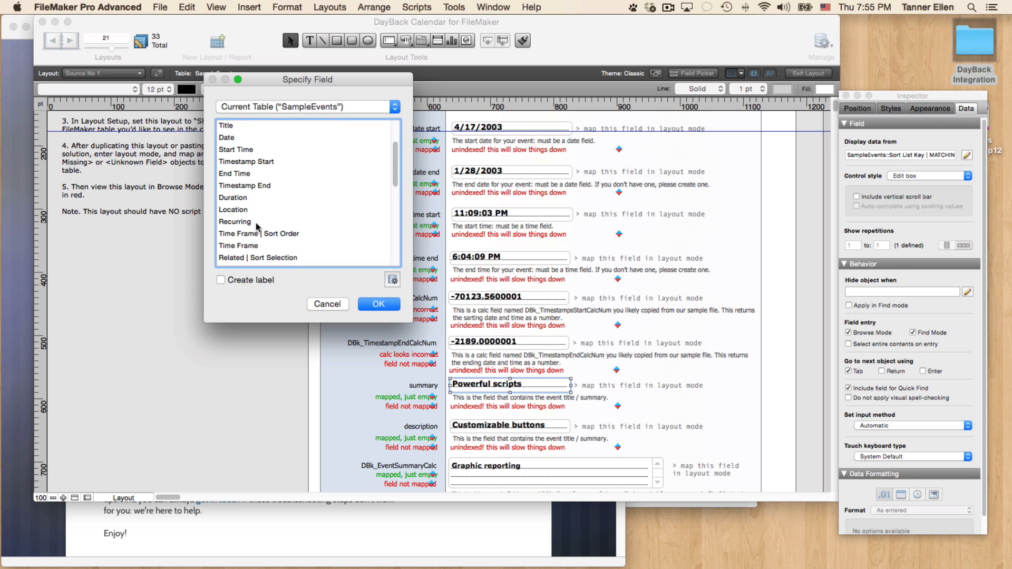
{"action": "double_click", "coordinate": [232, 127]}
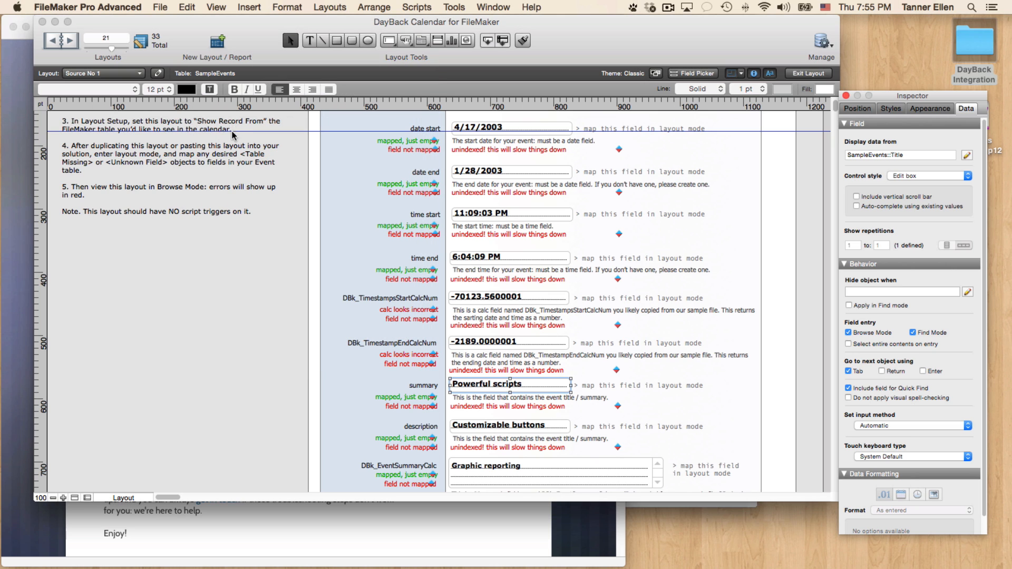
Step: Map the required description field to Location from the SampleEvents table
{"action": "double_click", "coordinate": [498, 425]}
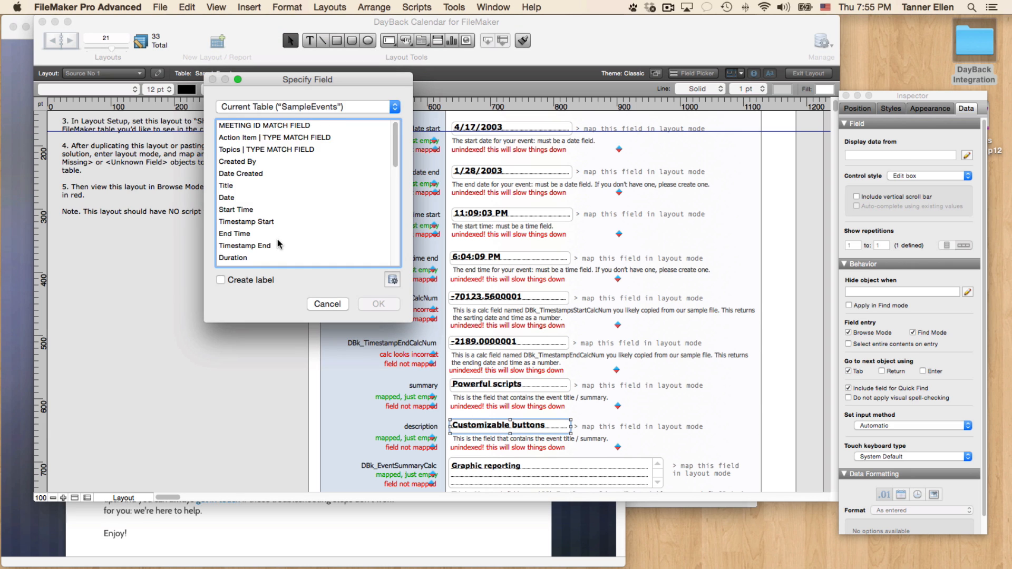
{"action": "scroll", "coordinate": [280, 243], "scroll_direction": "down", "scroll_amount": 1}
{"action": "scroll", "coordinate": [279, 243], "scroll_direction": "down", "scroll_amount": 2}
{"action": "double_click", "coordinate": [263, 231]}
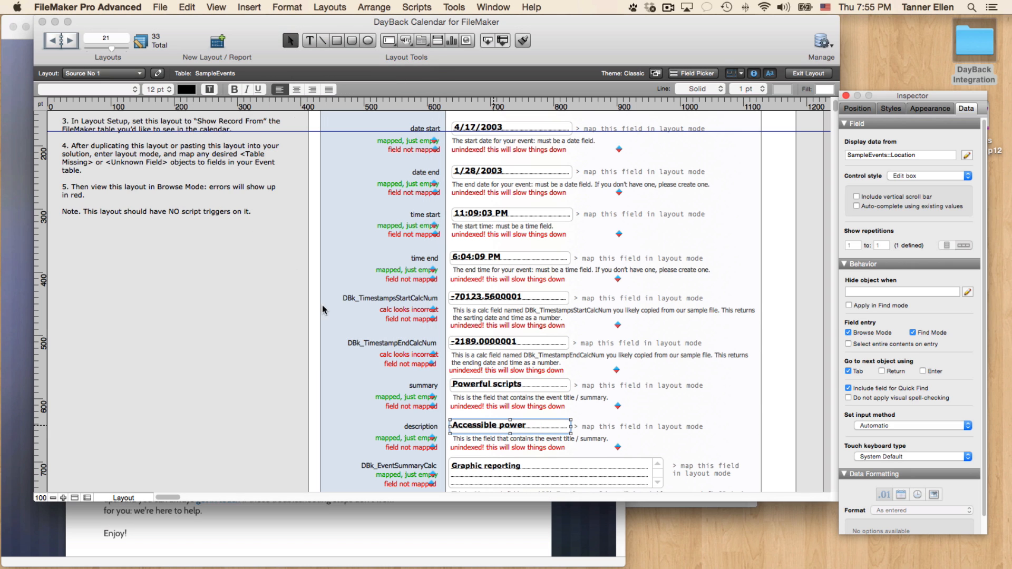
Step: Map the required event summary calculation field to DBk_EventSummaryCalc
{"action": "scroll", "coordinate": [443, 401], "scroll_direction": "down", "scroll_amount": 1}
{"action": "double_click", "coordinate": [476, 452]}
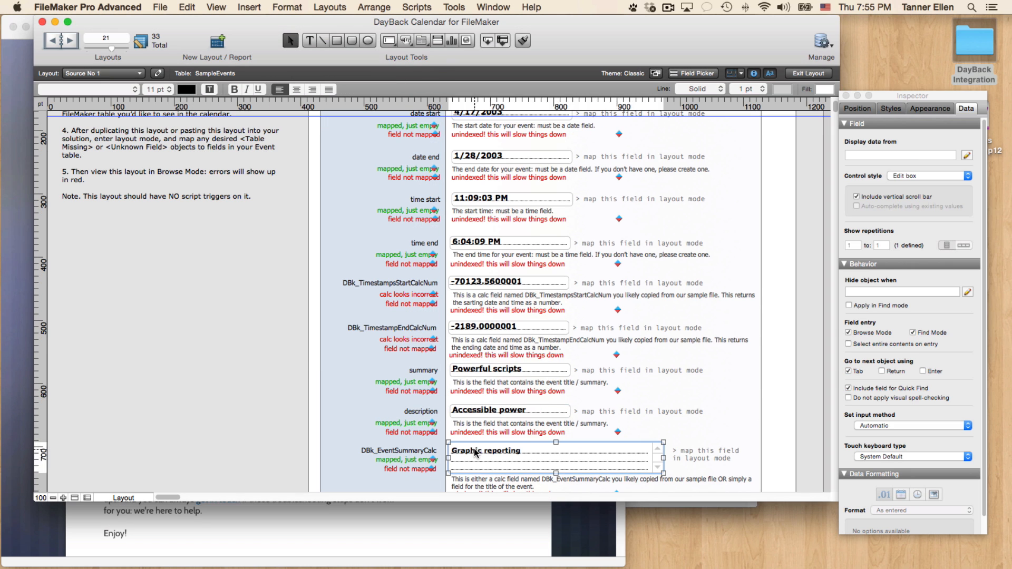
{"action": "scroll", "coordinate": [258, 211], "scroll_direction": "down", "scroll_amount": 5}
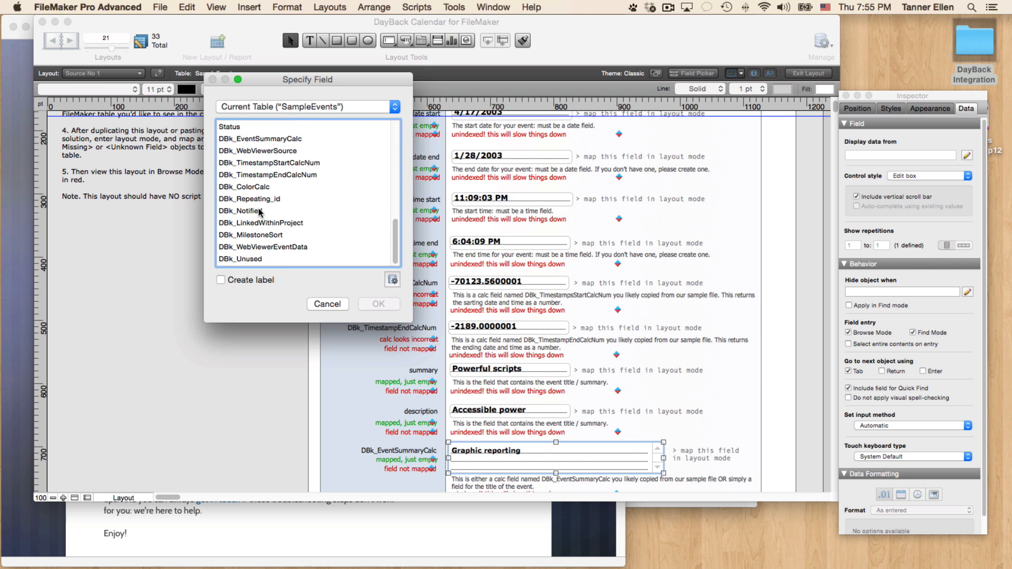
{"action": "double_click", "coordinate": [263, 138]}
Step: In the Resources section, map the resource field to DBk_Unused
{"action": "scroll", "coordinate": [309, 234], "scroll_direction": "down", "scroll_amount": 5}
{"action": "scroll", "coordinate": [313, 232], "scroll_direction": "up", "scroll_amount": 10}
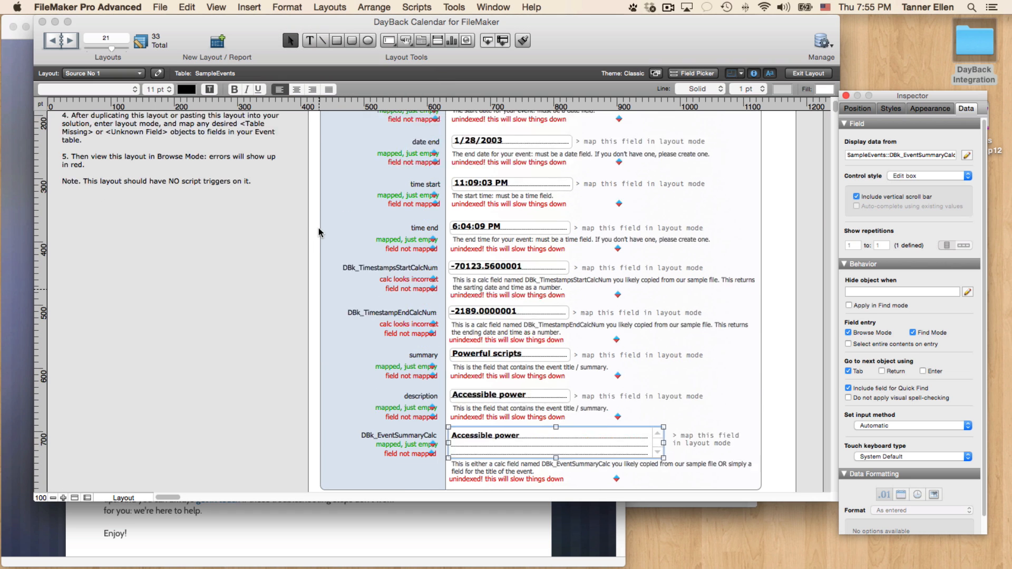
{"action": "left_click", "coordinate": [428, 138]}
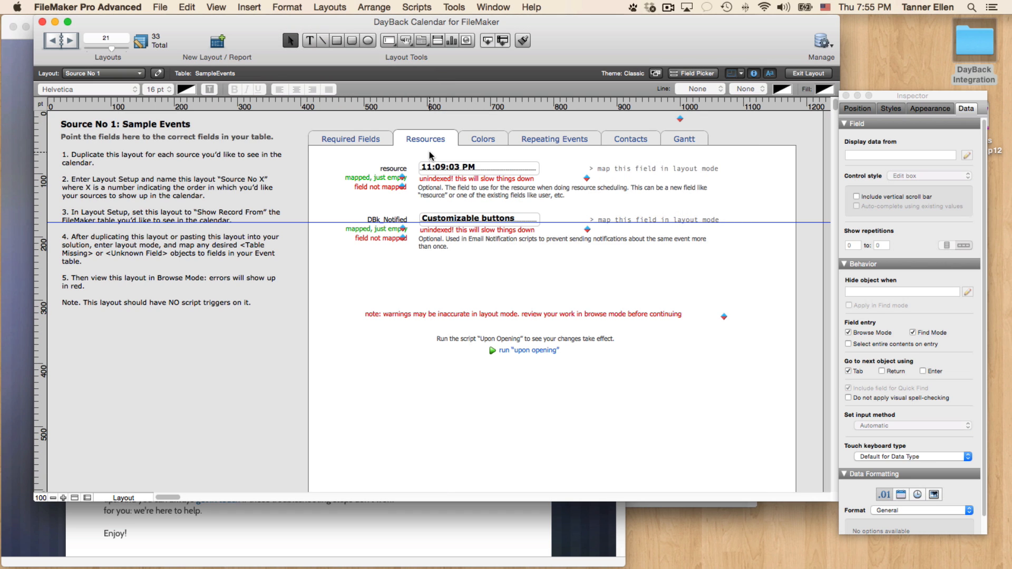
{"action": "double_click", "coordinate": [440, 167]}
{"action": "scroll", "coordinate": [348, 221], "scroll_direction": "down", "scroll_amount": 10}
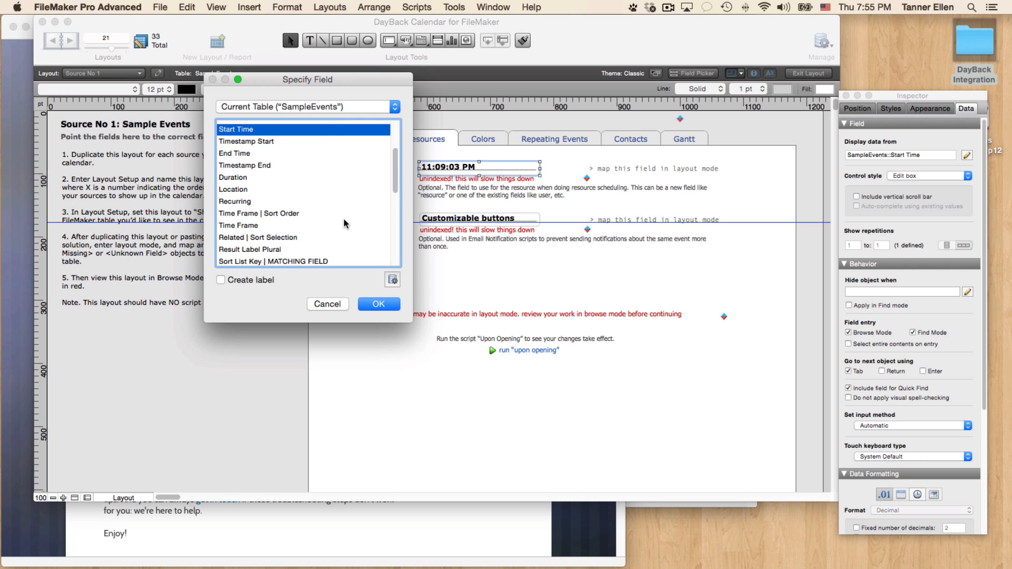
{"action": "double_click", "coordinate": [249, 260]}
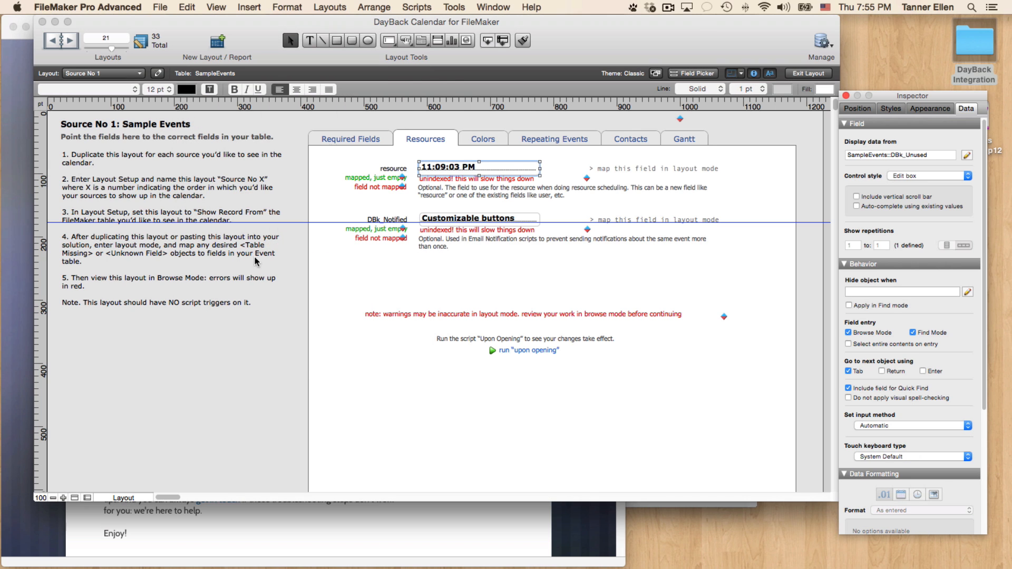
Step: Map the Resources section's notification field to DBk_Notified
{"action": "double_click", "coordinate": [442, 218]}
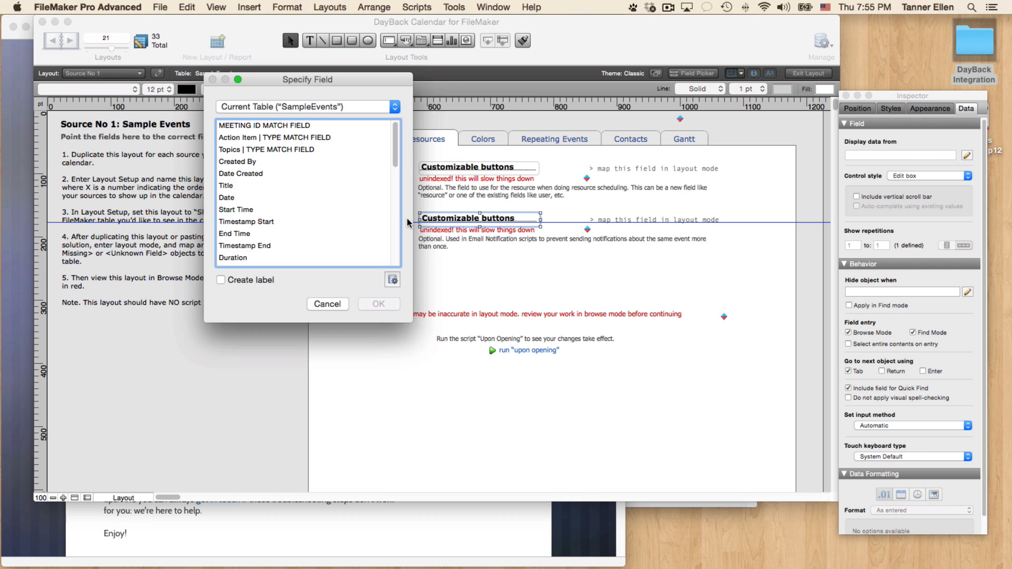
{"action": "scroll", "coordinate": [323, 199], "scroll_direction": "down", "scroll_amount": 10}
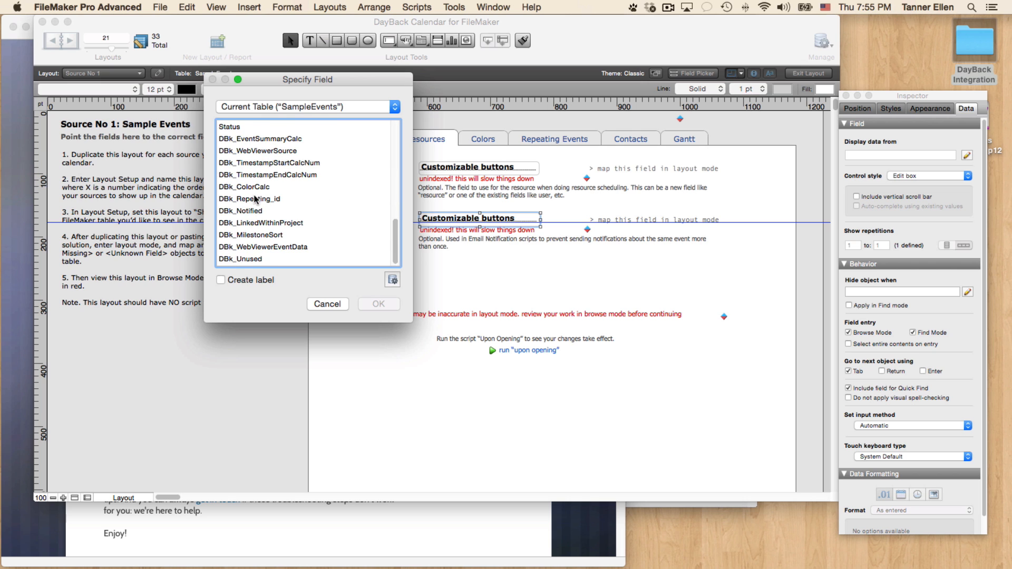
{"action": "double_click", "coordinate": [248, 211]}
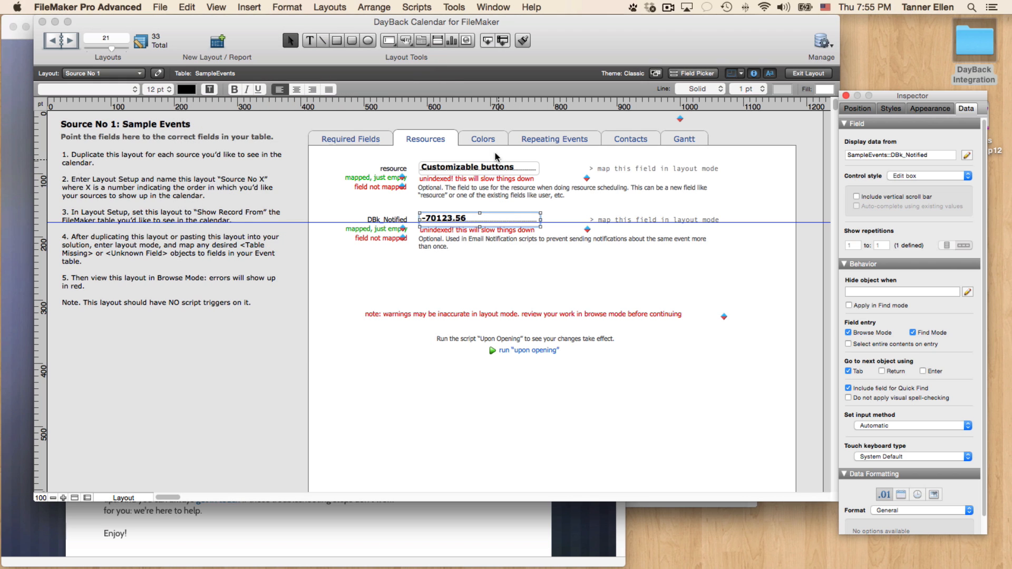
Step: In the Colors section, map the status field to Status from the SampleEvents table
{"action": "left_click", "coordinate": [489, 139]}
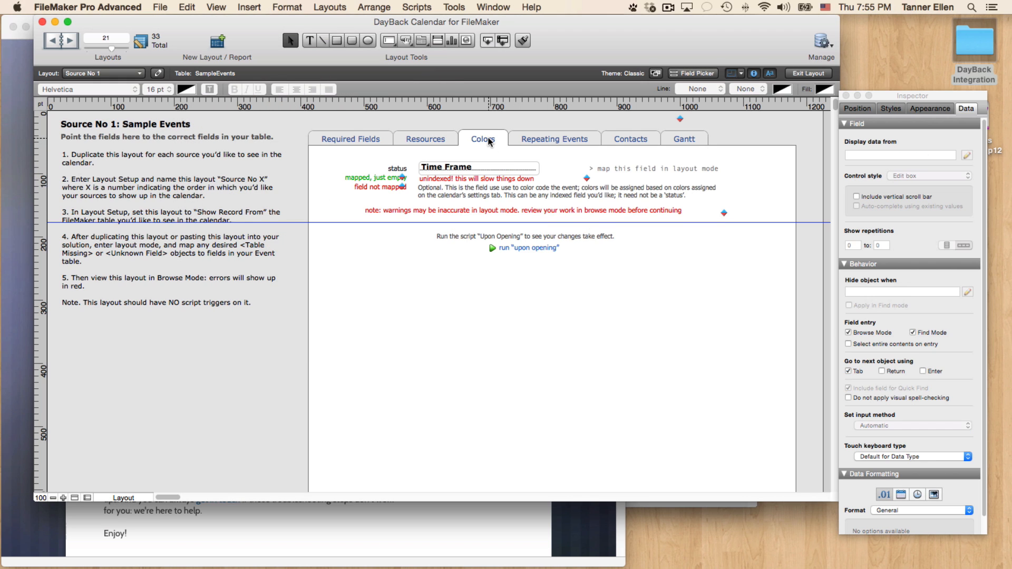
{"action": "double_click", "coordinate": [468, 172]}
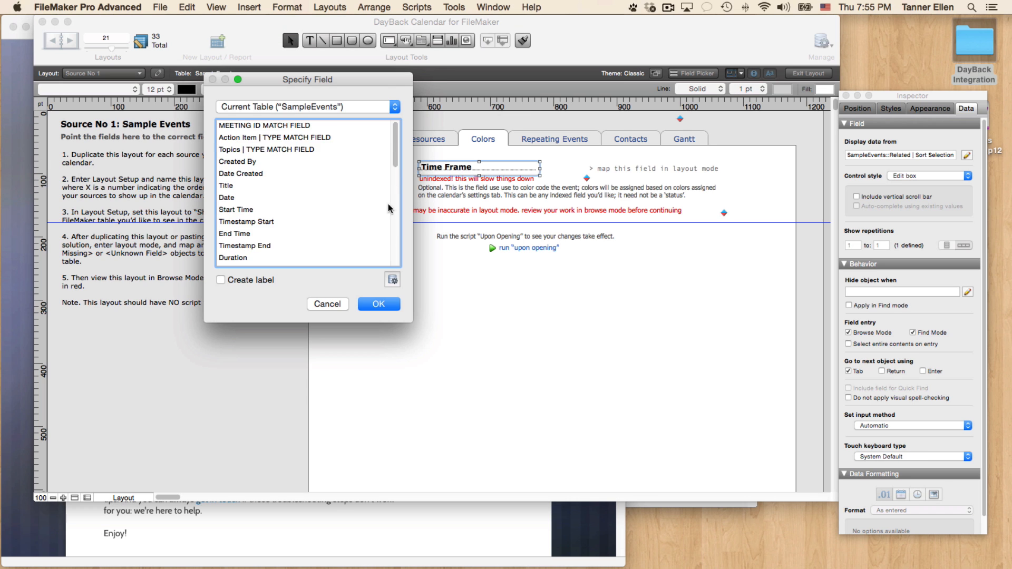
{"action": "scroll", "coordinate": [342, 224], "scroll_direction": "down", "scroll_amount": 10}
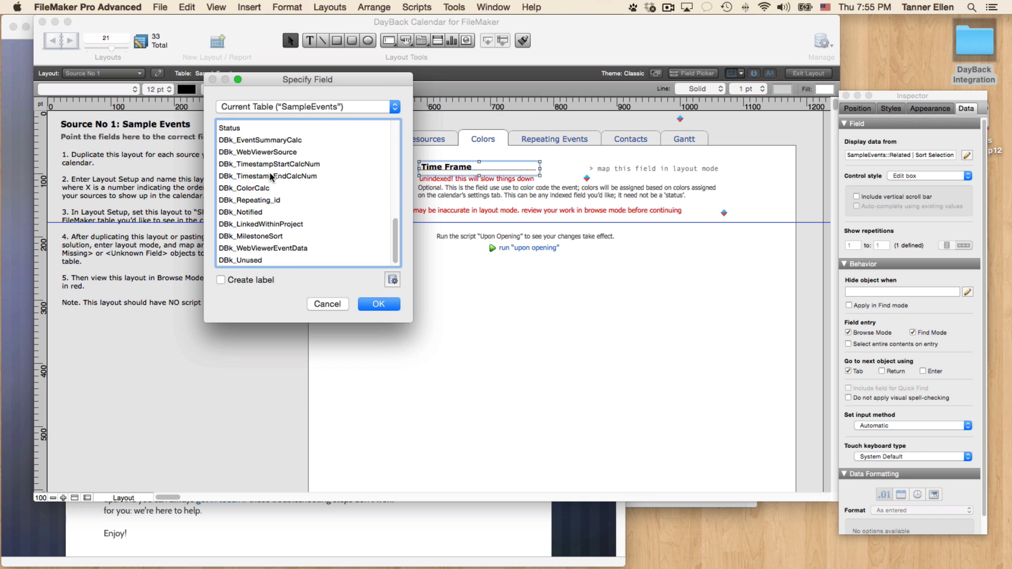
{"action": "double_click", "coordinate": [260, 129]}
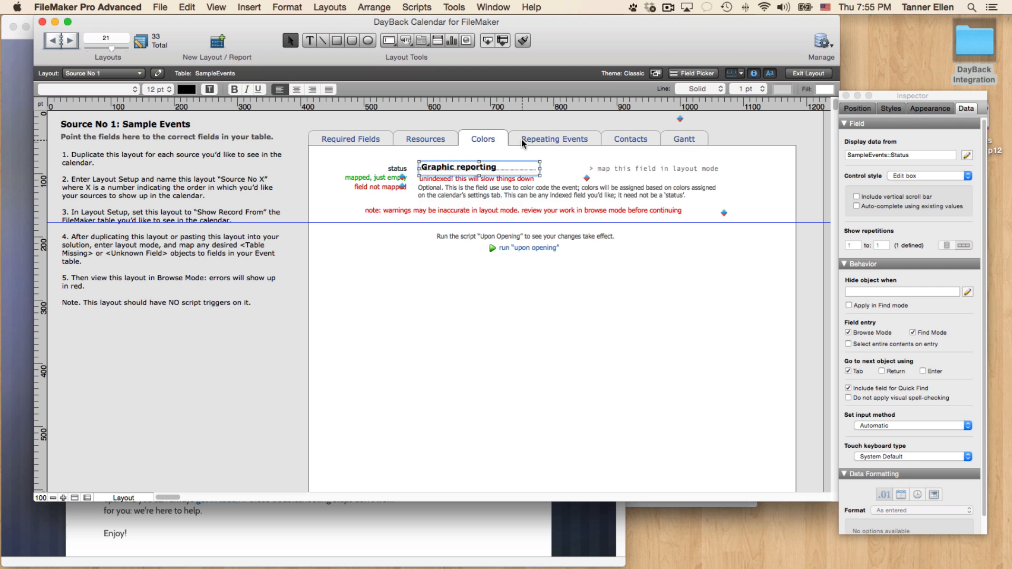
Step: In the Repeating Events section, map the DBk_RepeatingID field to DBk_Repeating_id
{"action": "left_click", "coordinate": [521, 140]}
{"action": "double_click", "coordinate": [425, 170]}
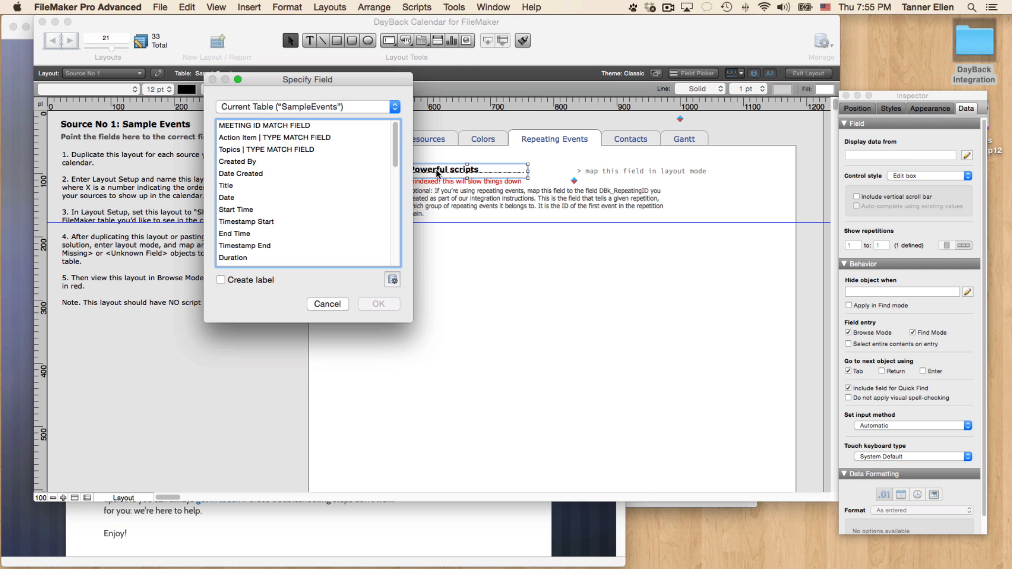
{"action": "scroll", "coordinate": [371, 197], "scroll_direction": "down", "scroll_amount": 5}
{"action": "scroll", "coordinate": [372, 197], "scroll_direction": "down", "scroll_amount": 3}
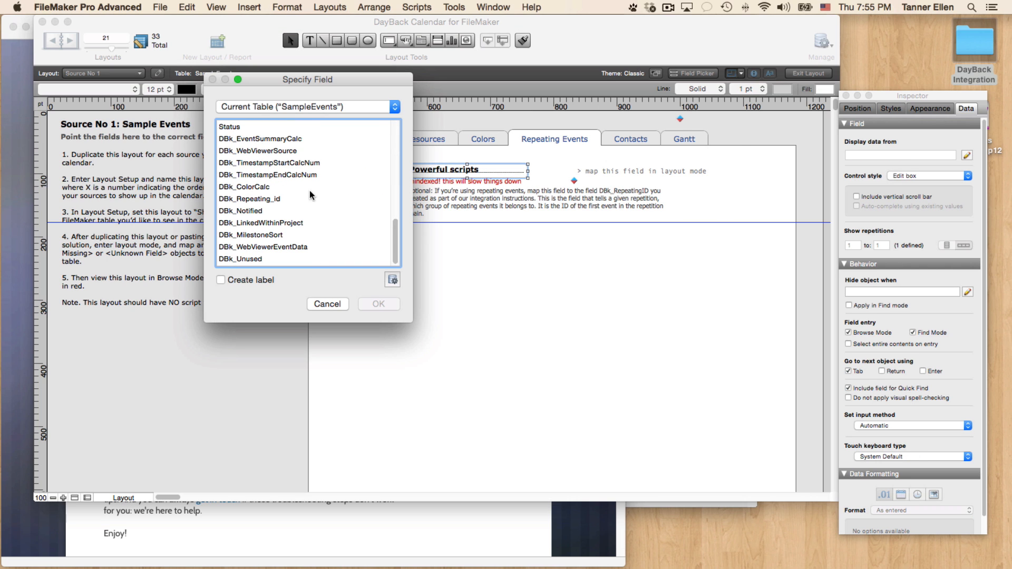
{"action": "double_click", "coordinate": [288, 200]}
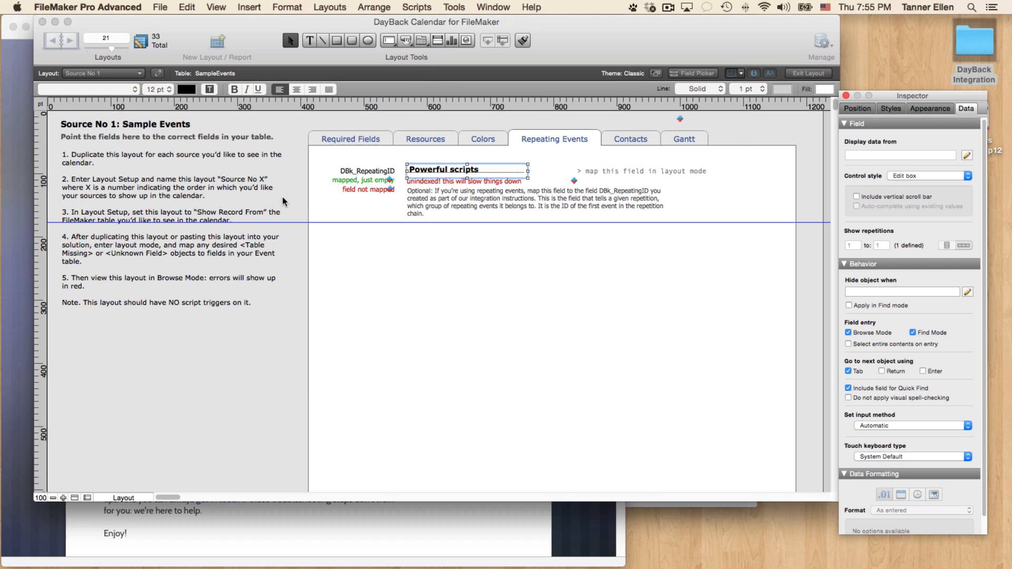
Step: In the Contacts section, map the contact id field to DBk_Unused
{"action": "left_click", "coordinate": [614, 140]}
{"action": "double_click", "coordinate": [481, 169]}
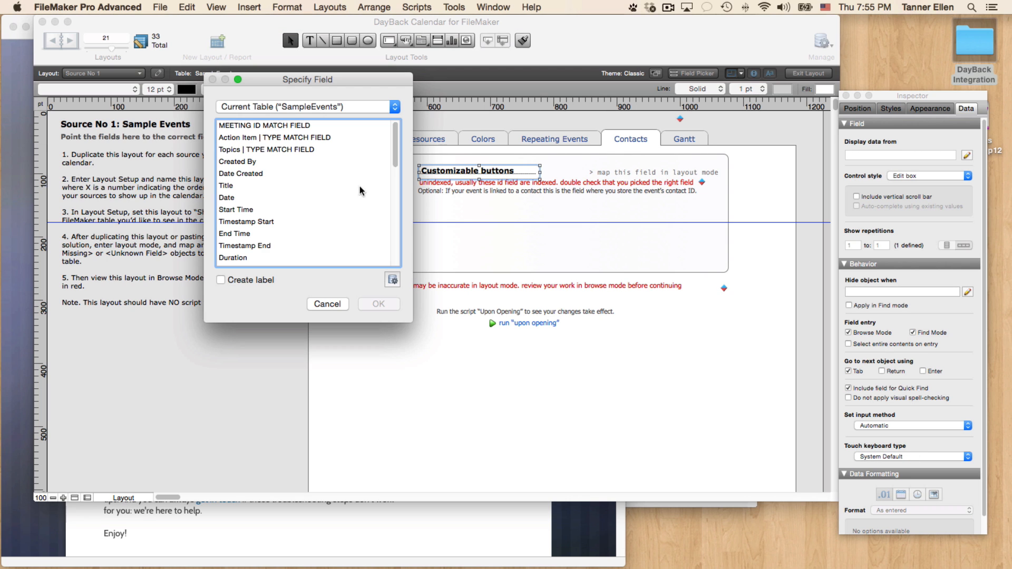
{"action": "scroll", "coordinate": [247, 197], "scroll_direction": "down", "scroll_amount": 8}
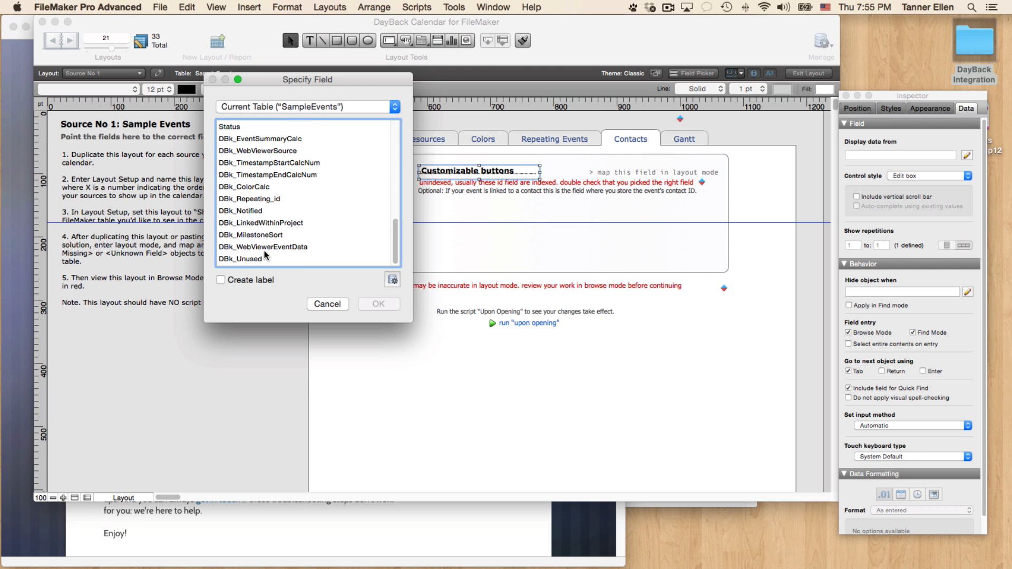
{"action": "double_click", "coordinate": [247, 258]}
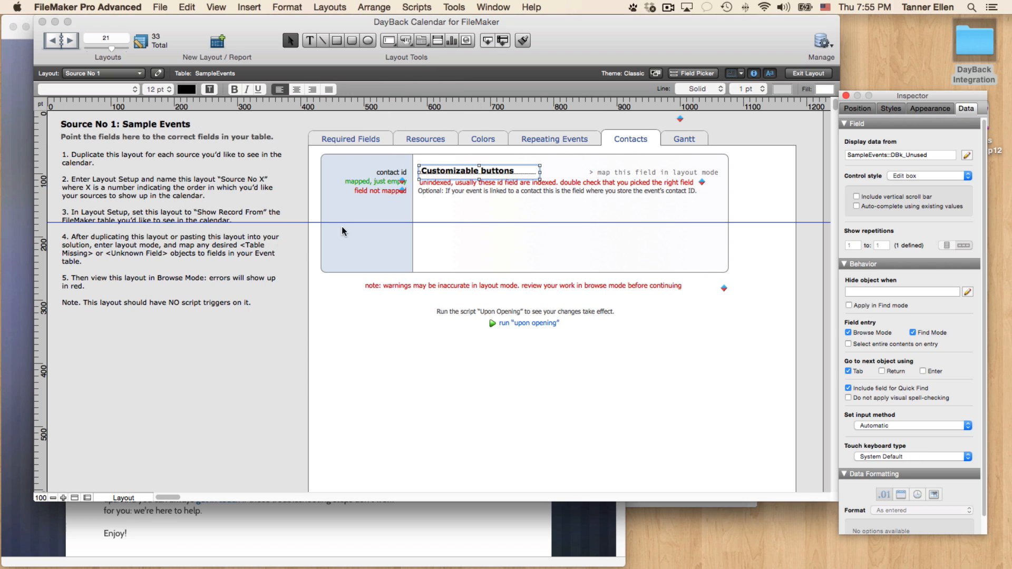
Step: Check the optional Gantt fields, then save the layout changes in Browse mode and run the "Upon Opening" script
{"action": "left_click", "coordinate": [684, 139]}
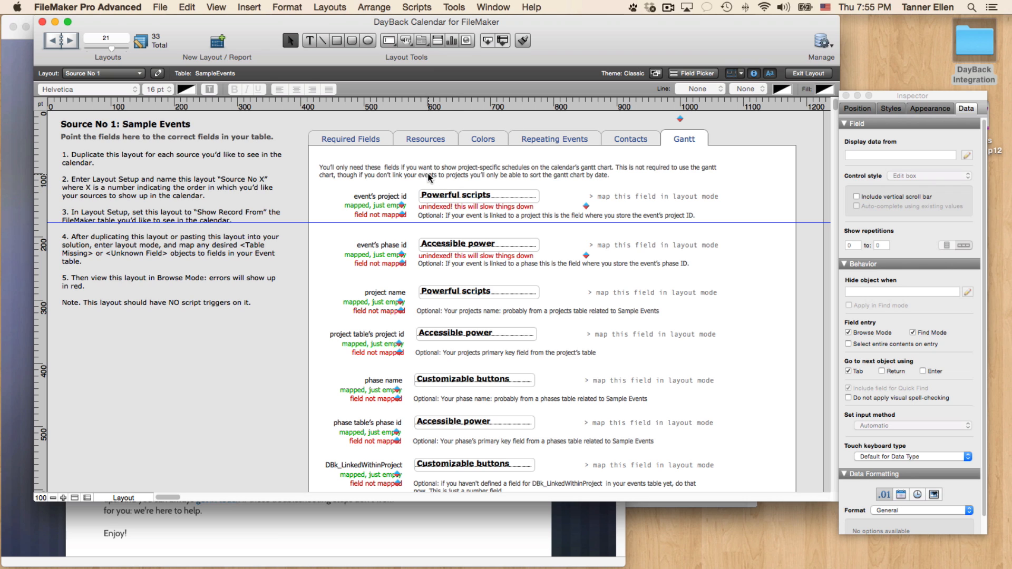
{"action": "key", "text": "super+b"}
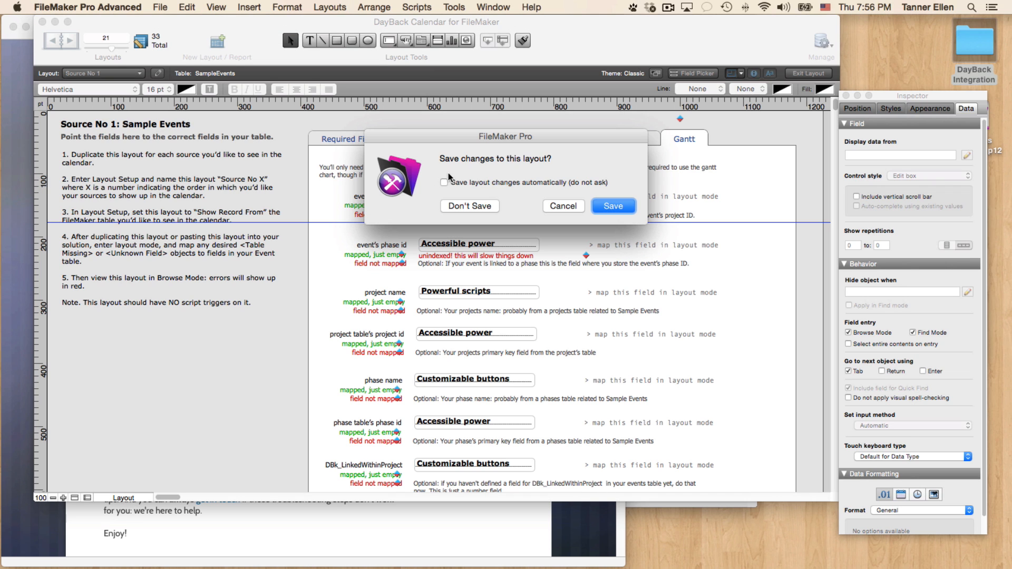
{"action": "left_click", "coordinate": [611, 203]}
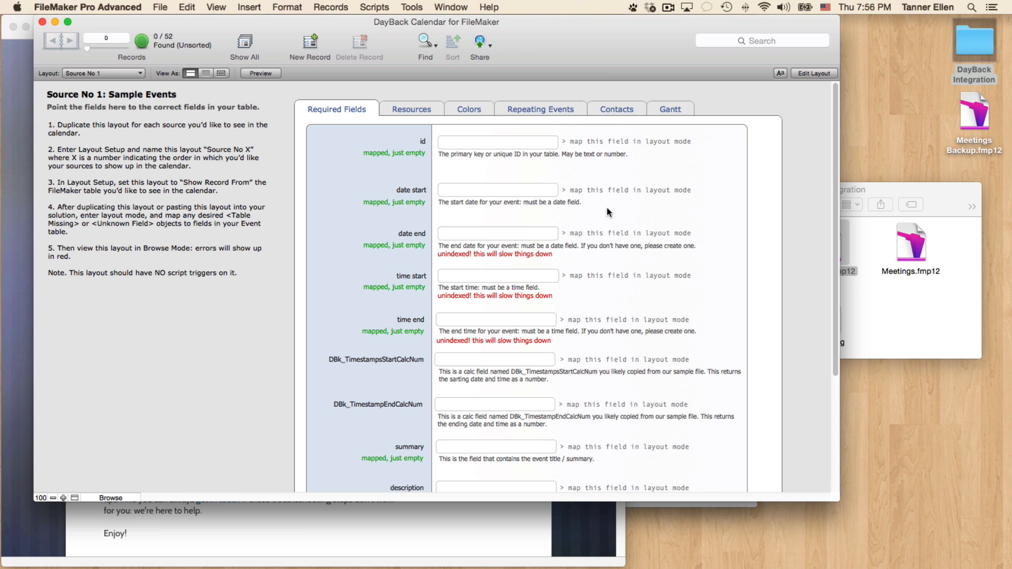
{"action": "scroll", "coordinate": [606, 207], "scroll_direction": "down", "scroll_amount": 10}
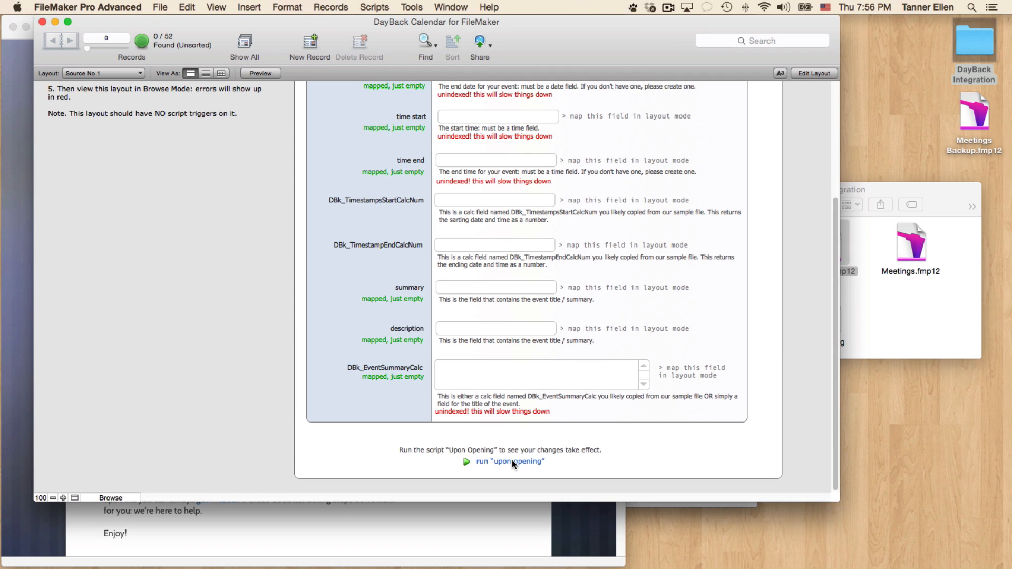
{"action": "left_click", "coordinate": [511, 461]}
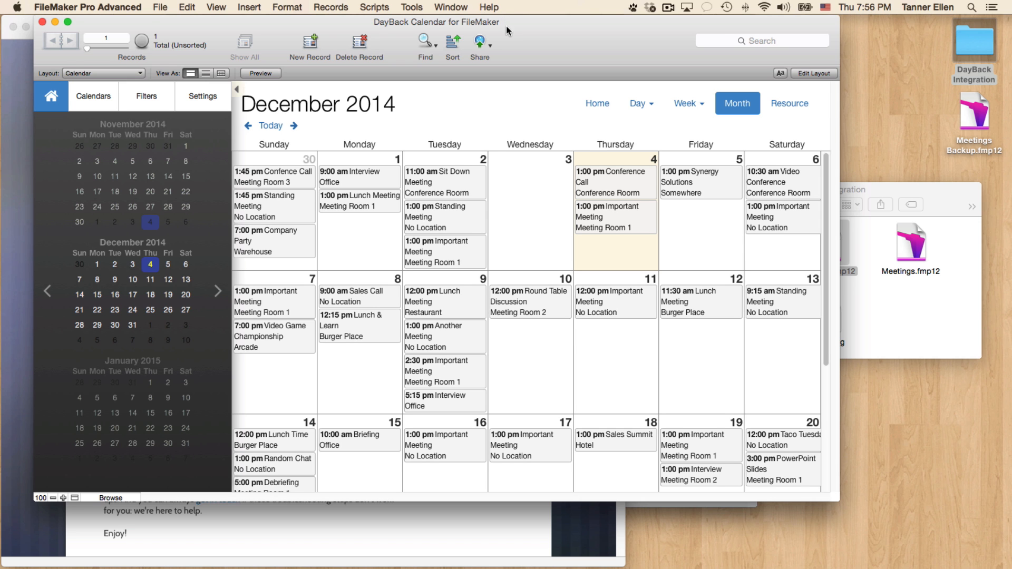
Step: Move the calendar and Meetings windows apart to compare the meeting list with the December 2014 calendar
{"action": "left_click_drag", "start_coordinate": [506, 27], "coordinate": [615, 54]}
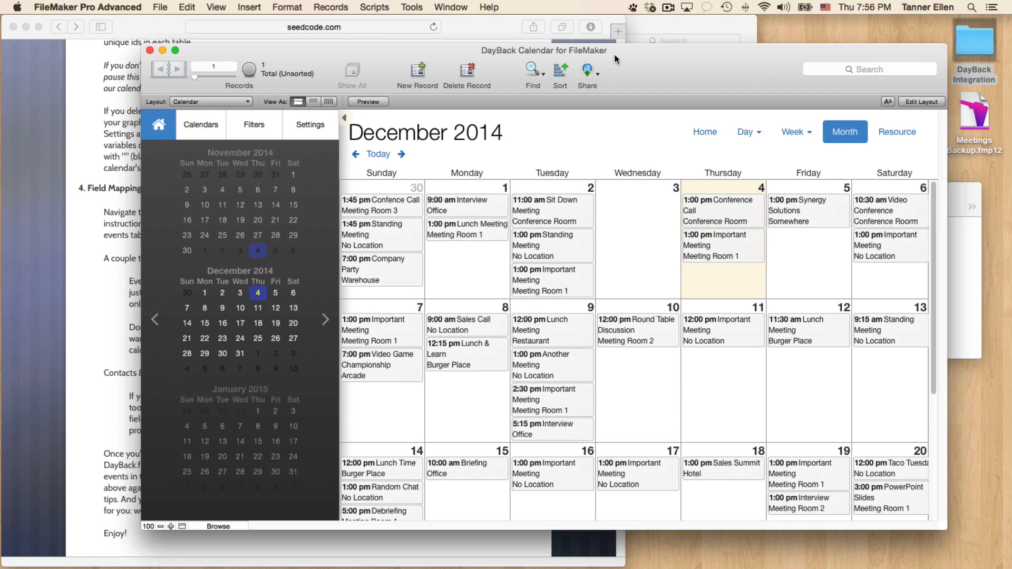
{"action": "key", "text": "super+grave"}
{"action": "left_click_drag", "start_coordinate": [518, 23], "coordinate": [364, 25]}
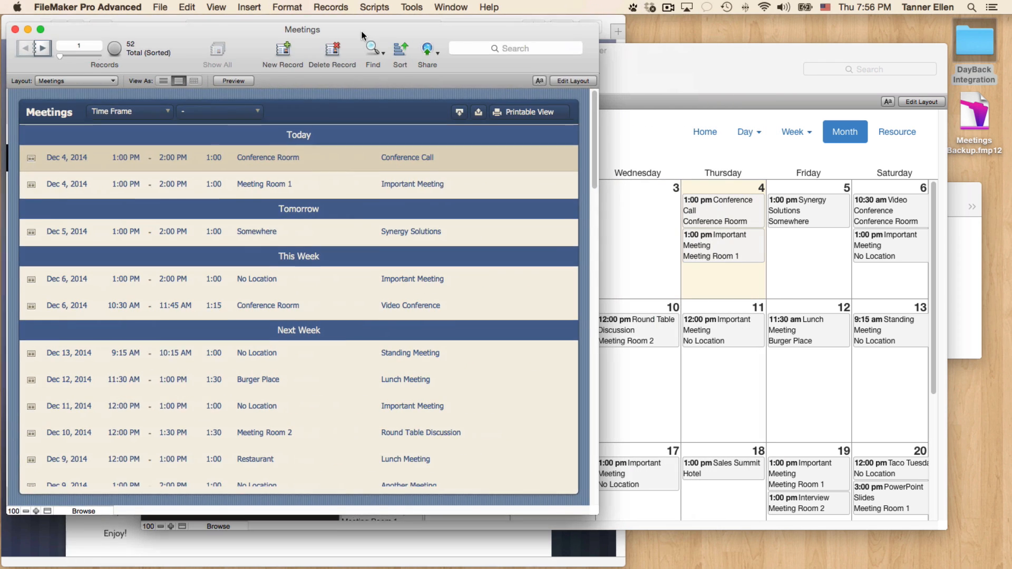
{"action": "left_click", "coordinate": [675, 76]}
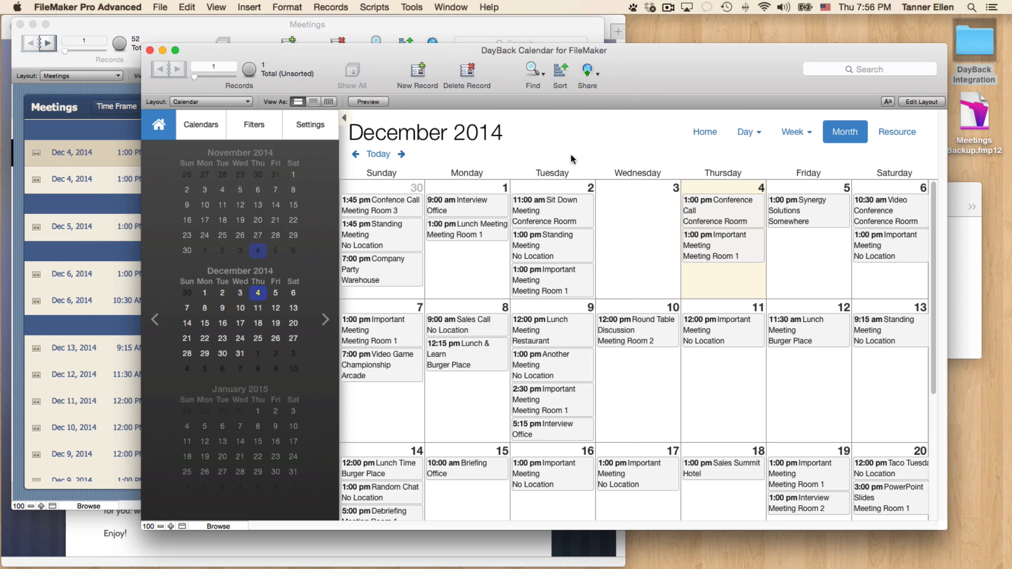
Step: Create an all-day event titled "This is a new event" on Wednesday, December 3, 2014 and save it
{"action": "left_click", "coordinate": [623, 225]}
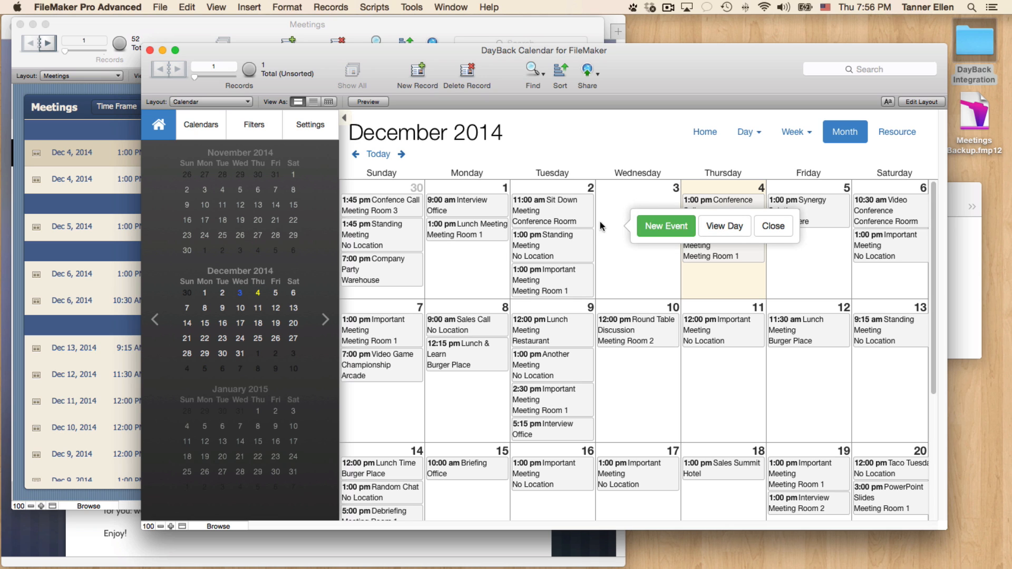
{"action": "left_click", "coordinate": [645, 223]}
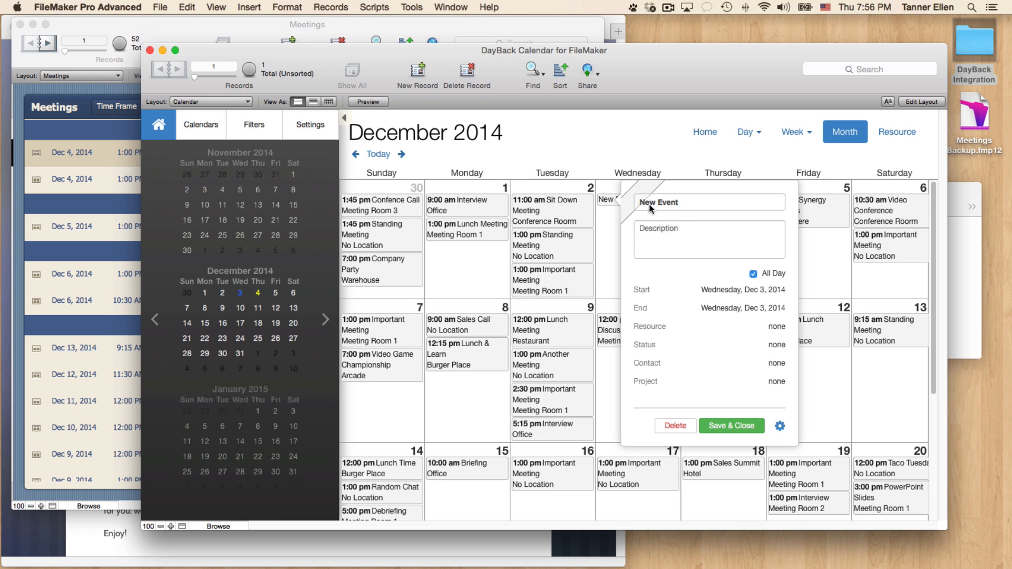
{"action": "left_click", "coordinate": [654, 203]}
{"action": "type", "text": "This is a n"}
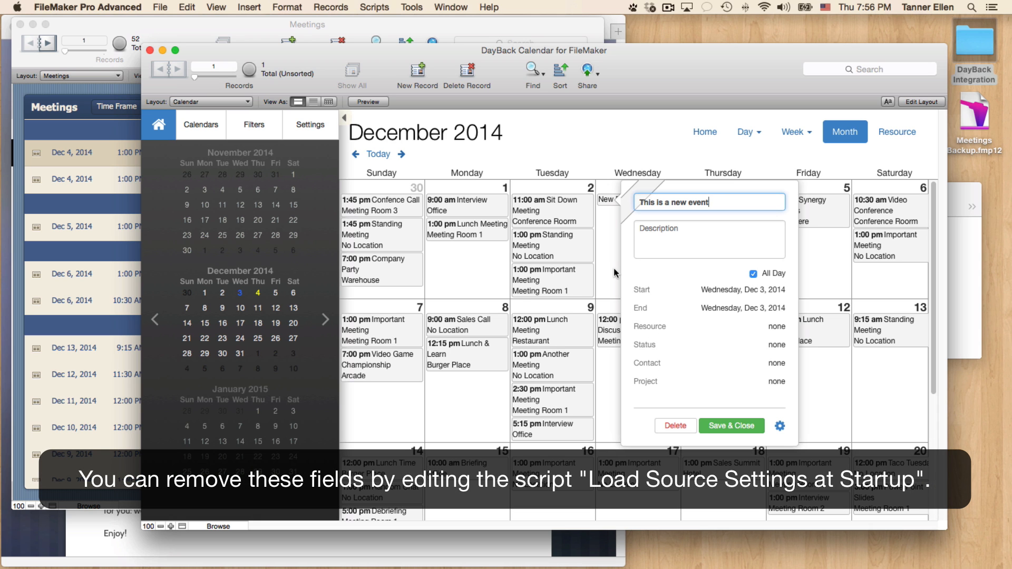
{"action": "left_click", "coordinate": [723, 421]}
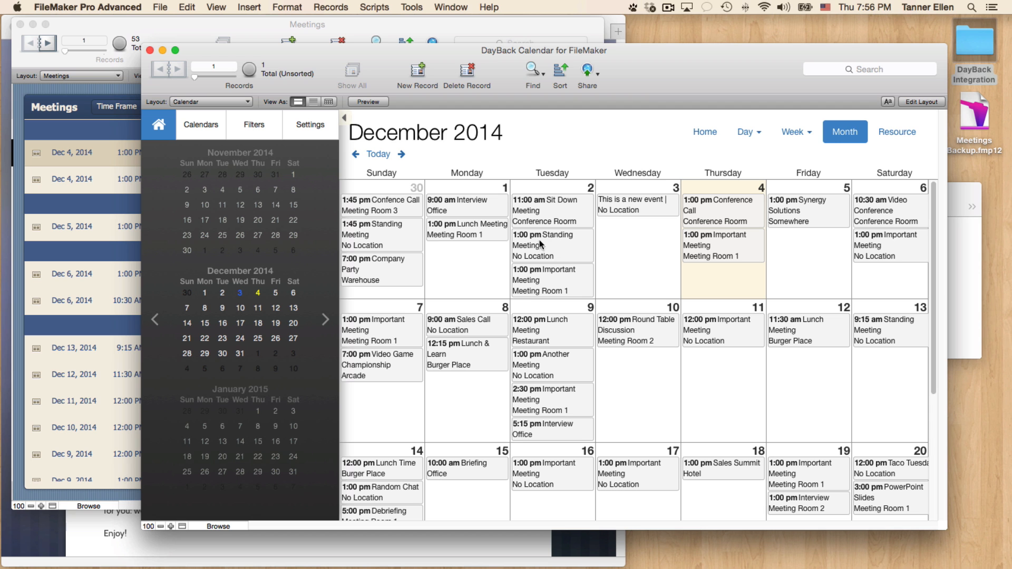
Step: Set the status of the 1:00 pm Standing Meeting on December 2 to "Paused: Errors" and save the event
{"action": "left_click", "coordinate": [571, 246]}
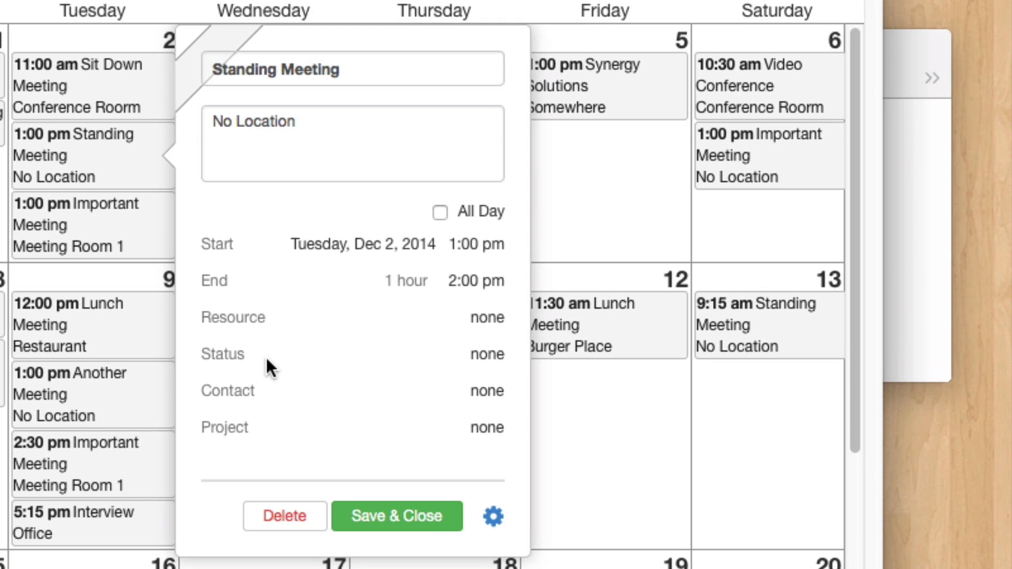
{"action": "left_click", "coordinate": [241, 356]}
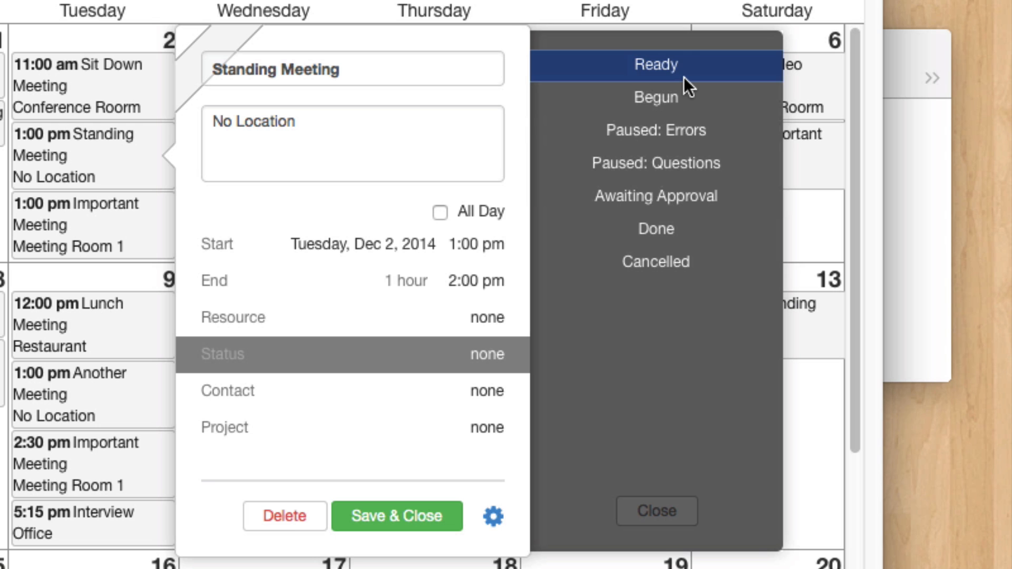
{"action": "left_click", "coordinate": [674, 133]}
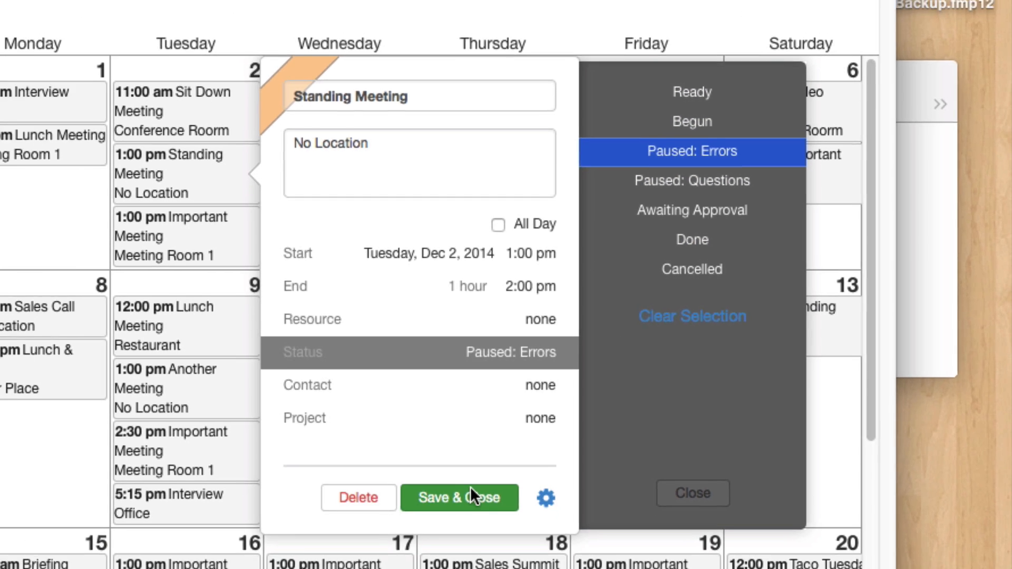
{"action": "left_click", "coordinate": [416, 516]}
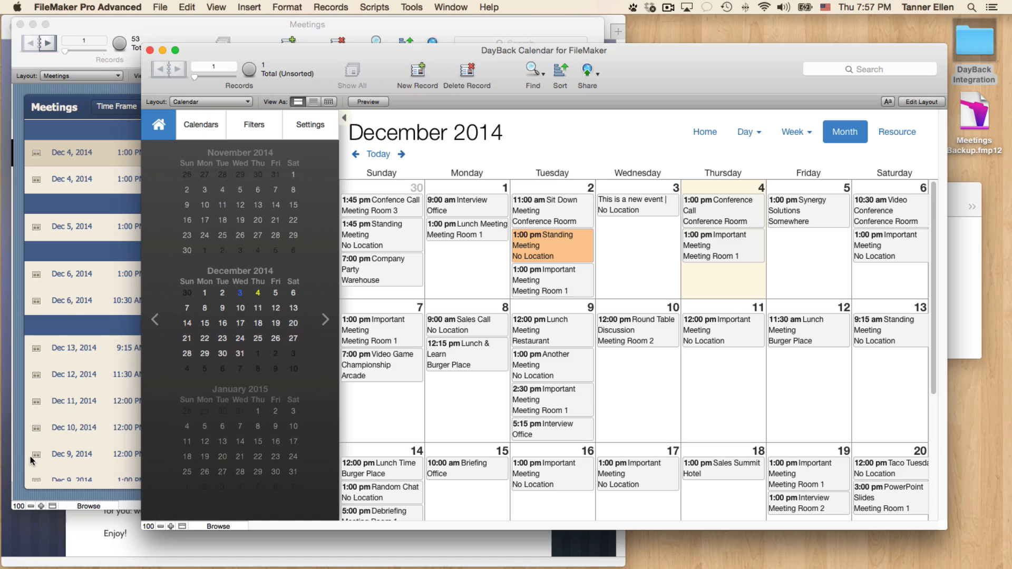
Step: Switch to Safari to read the "Going Further" section of the integration instructions, then return to the DayBack calendar in FileMaker Pro
{"action": "left_click", "coordinate": [33, 520]}
{"action": "scroll", "coordinate": [90, 323], "scroll_direction": "down", "scroll_amount": 5}
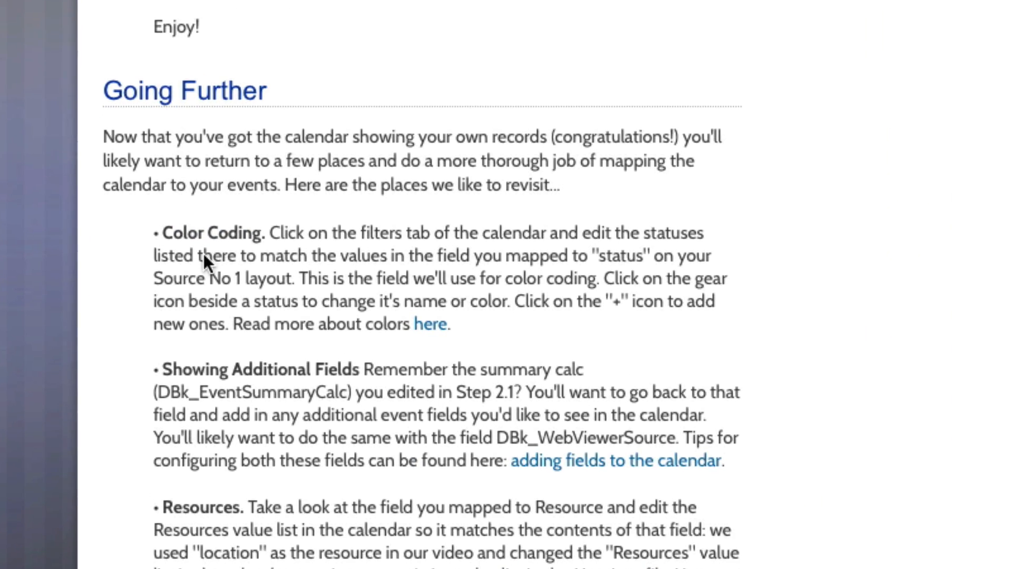
{"action": "scroll", "coordinate": [204, 254], "scroll_direction": "down", "scroll_amount": 3}
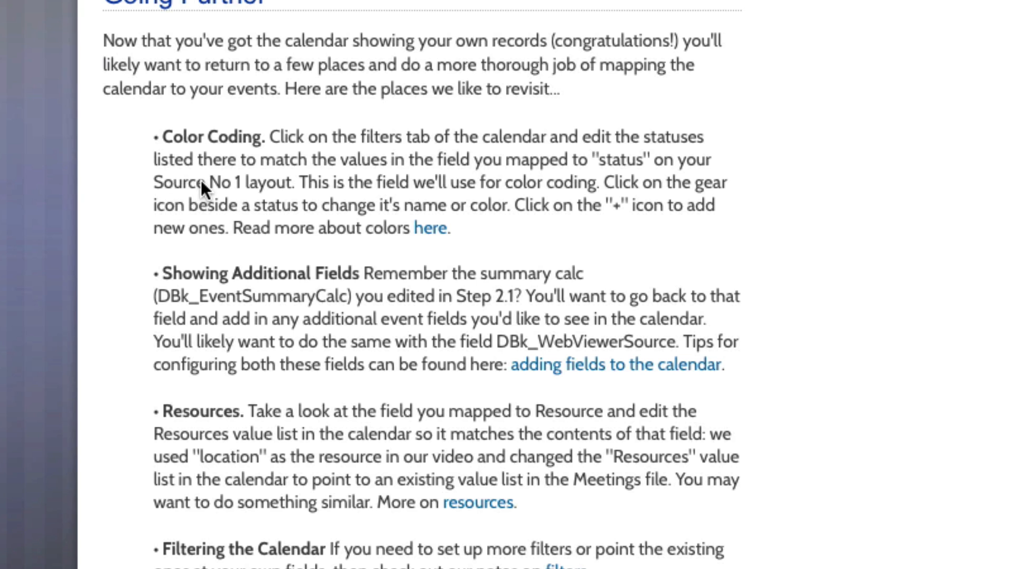
{"action": "scroll", "coordinate": [264, 194], "scroll_direction": "down", "scroll_amount": 3}
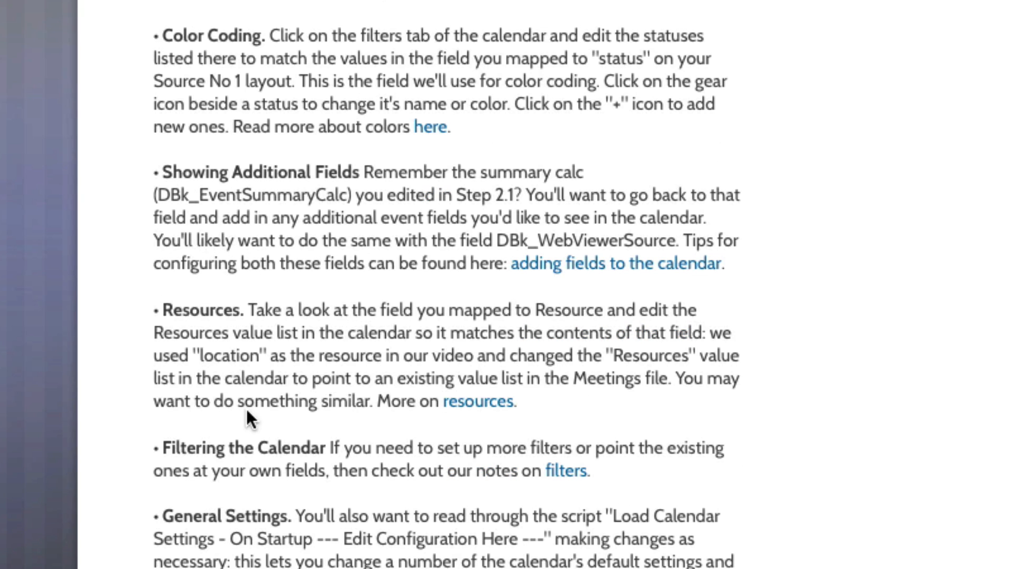
{"action": "scroll", "coordinate": [278, 473], "scroll_direction": "down", "scroll_amount": 4}
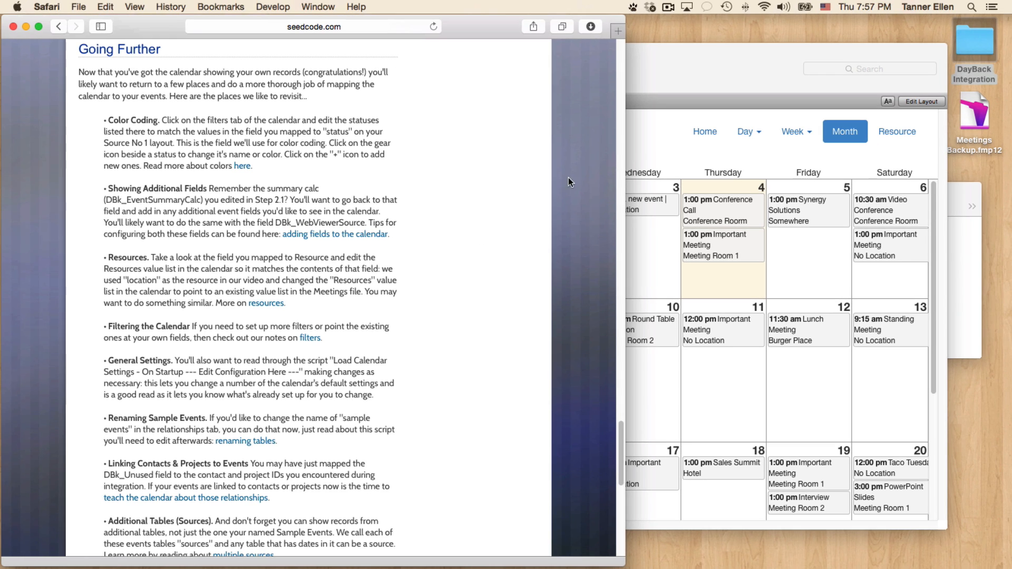
{"action": "left_click", "coordinate": [685, 69]}
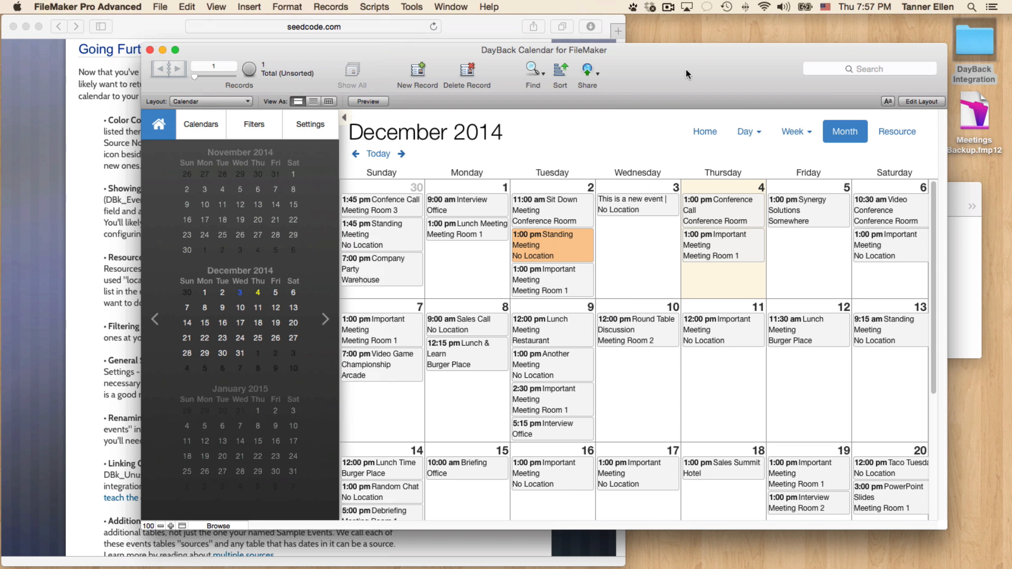